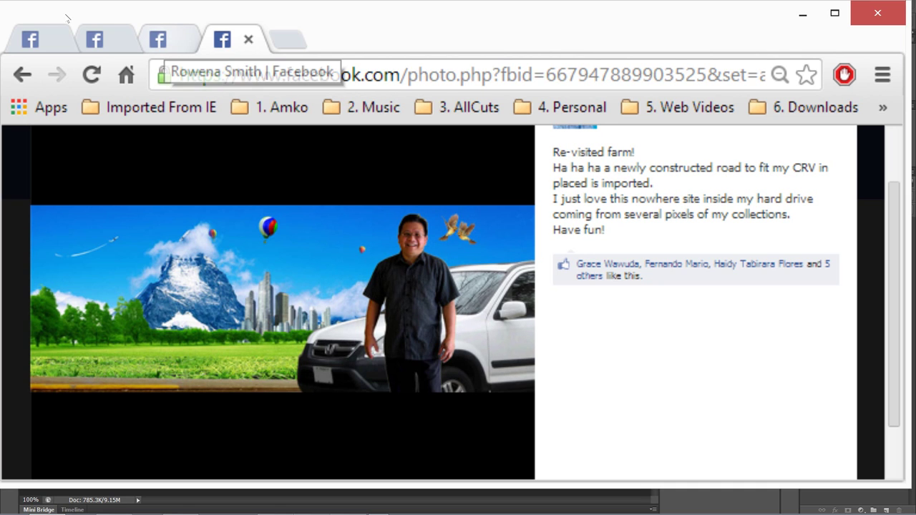
- View the cover photos on the Facebook pages open in the other browser tabs, including the sand castle profile cover
{"action": "left_click", "coordinate": [161, 39]}
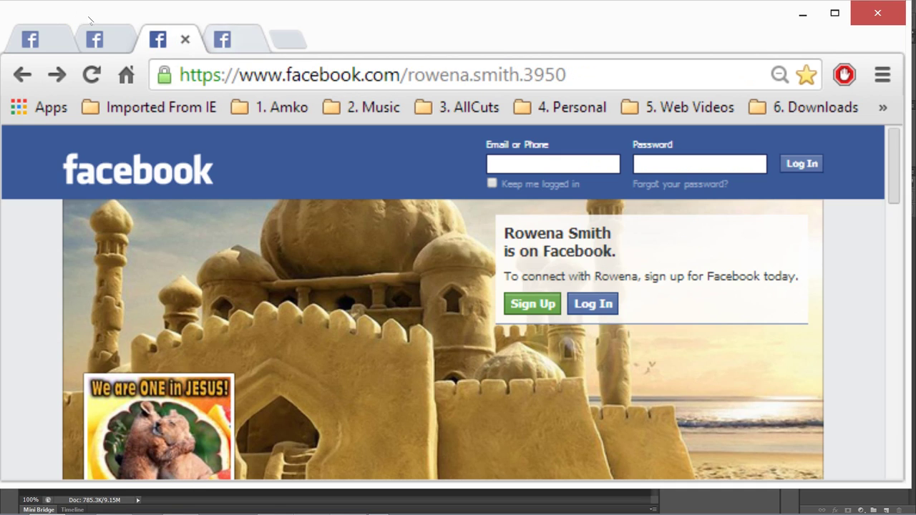
{"action": "left_click_drag", "start_coordinate": [893, 179], "coordinate": [894, 181]}
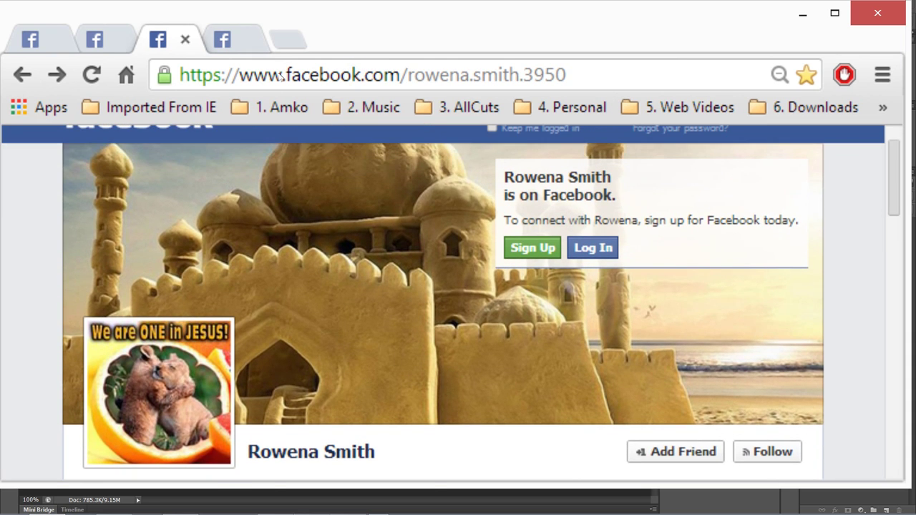
{"action": "key", "text": "ctrl+Tab"}
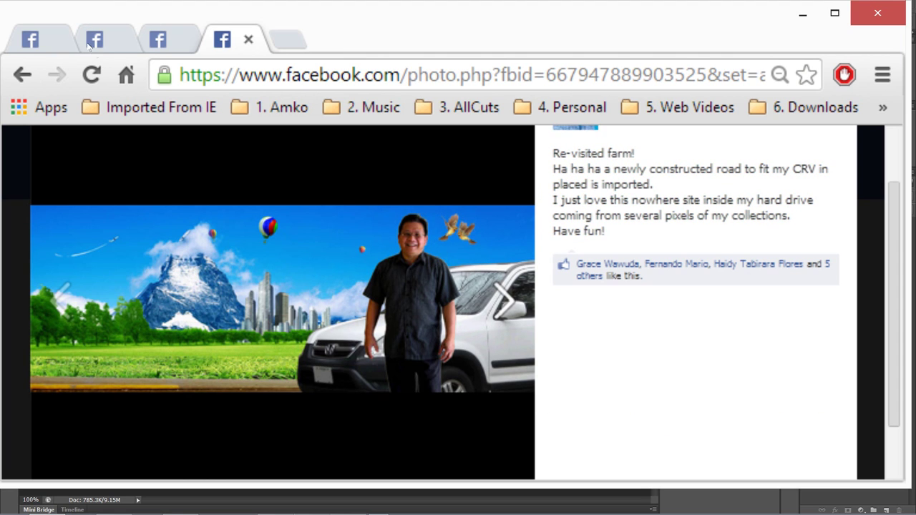
{"action": "left_click", "coordinate": [41, 17]}
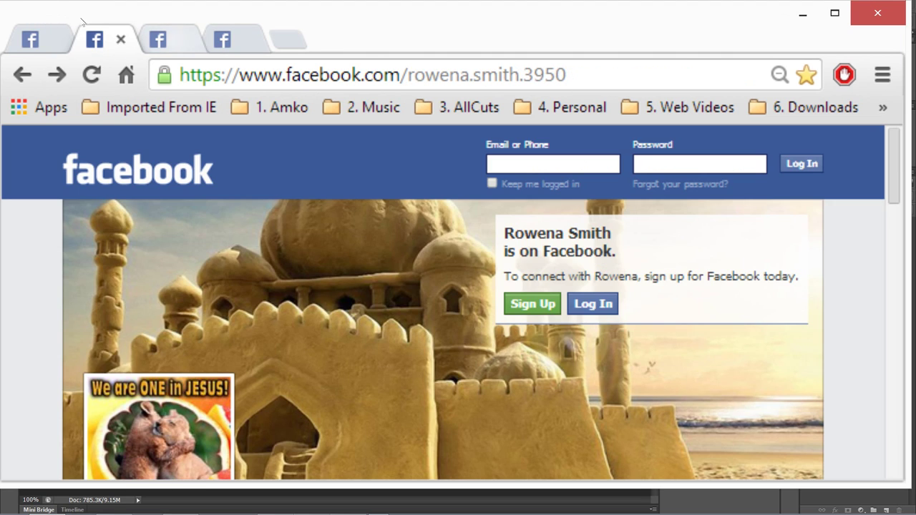
{"action": "scroll", "coordinate": [357, 74], "scroll_direction": "down", "scroll_amount": 2}
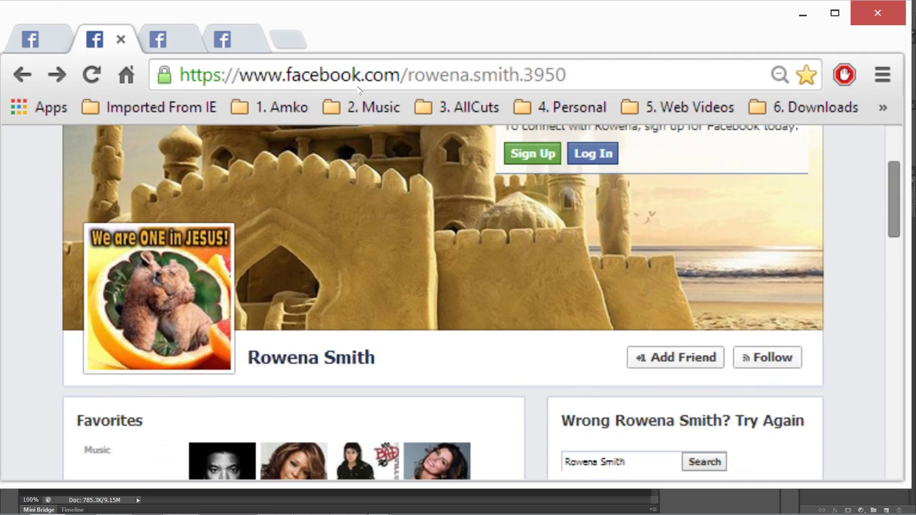
{"action": "scroll", "coordinate": [358, 75], "scroll_direction": "up", "scroll_amount": 1}
{"action": "scroll", "coordinate": [362, 80], "scroll_direction": "up", "scroll_amount": 1}
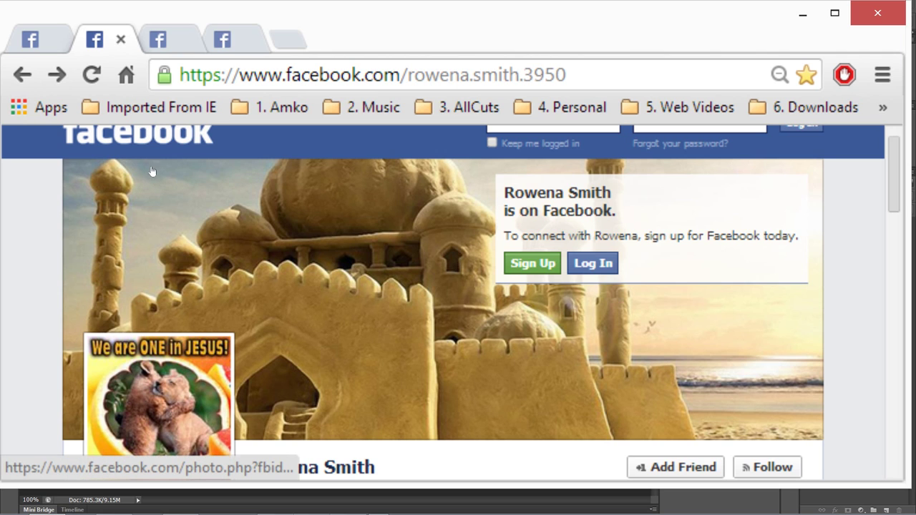
- Examine the sand castle cover photo in full in the photo viewer, and return to the profile page
{"action": "left_click", "coordinate": [157, 130]}
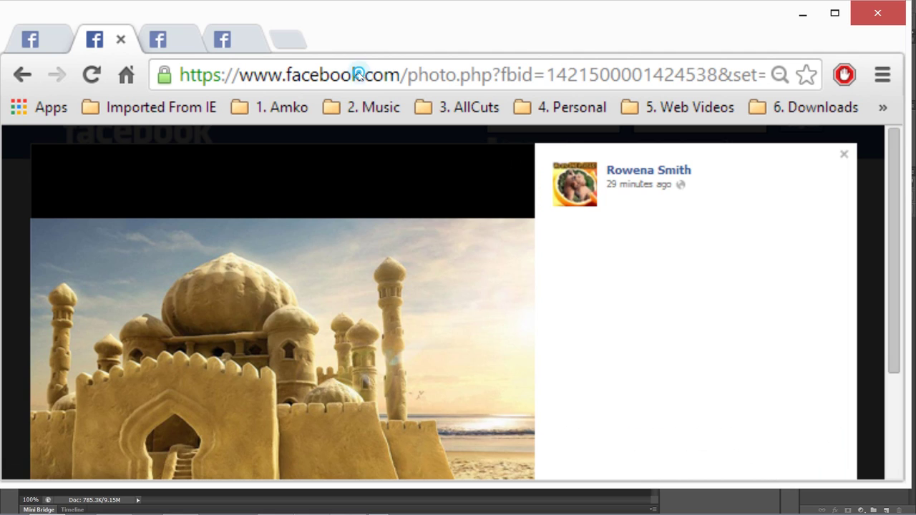
{"action": "scroll", "coordinate": [357, 111], "scroll_direction": "down", "scroll_amount": 2}
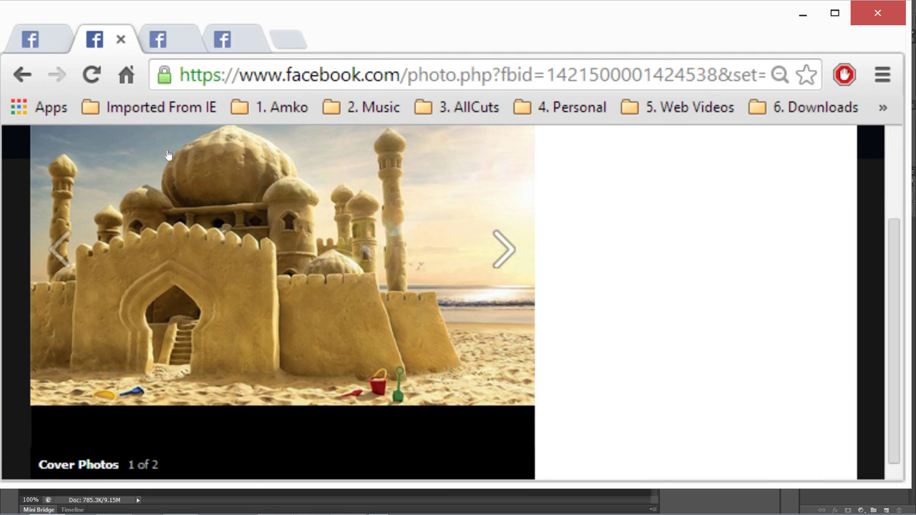
{"action": "scroll", "coordinate": [356, 128], "scroll_direction": "up", "scroll_amount": 3}
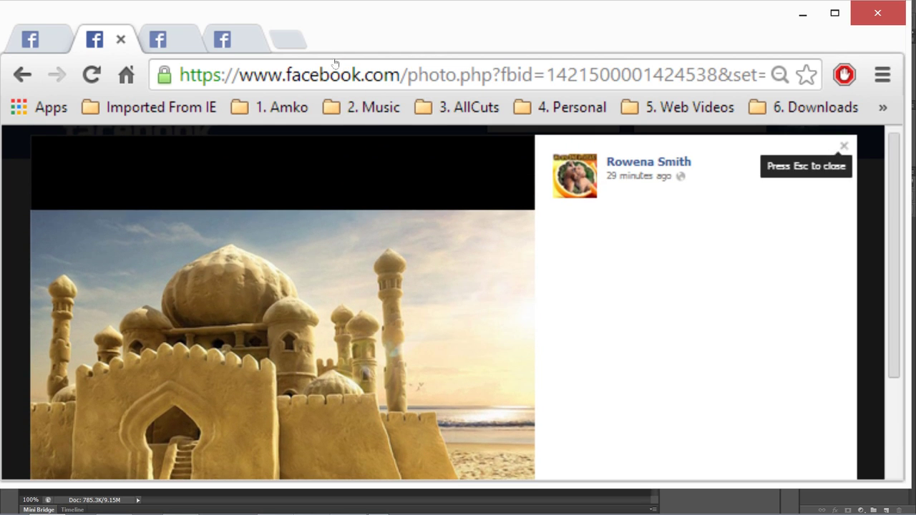
{"action": "left_click", "coordinate": [844, 146]}
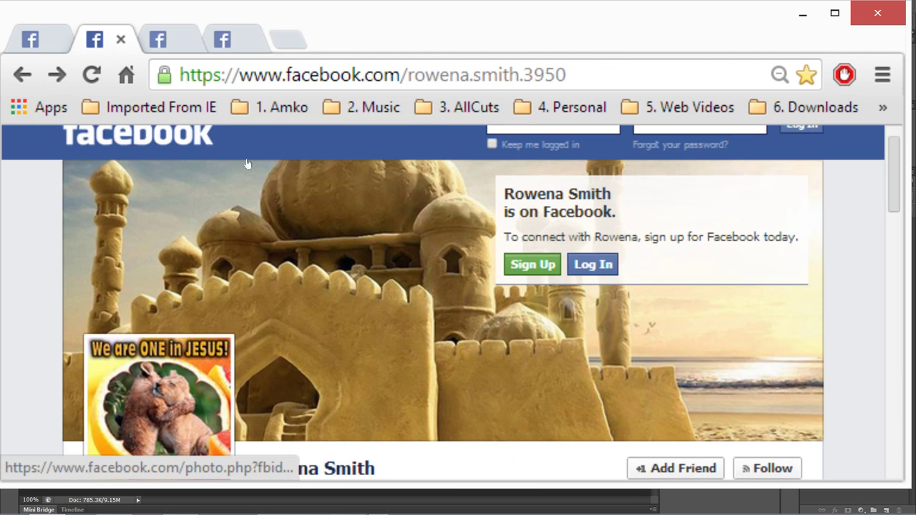
{"action": "scroll", "coordinate": [357, 79], "scroll_direction": "up", "scroll_amount": 1}
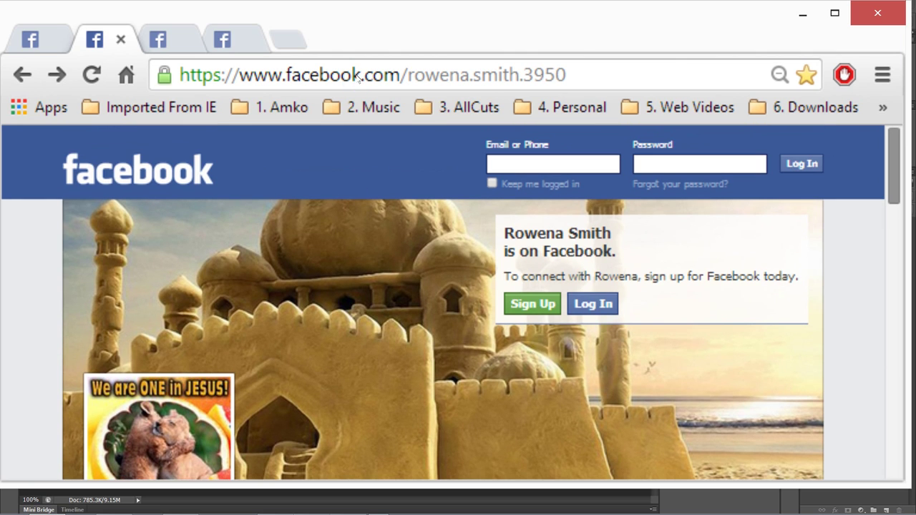
- Bring up the Facebook help article on Page cover photo dimensions and enlarge the page zoom
{"action": "left_click", "coordinate": [169, 39]}
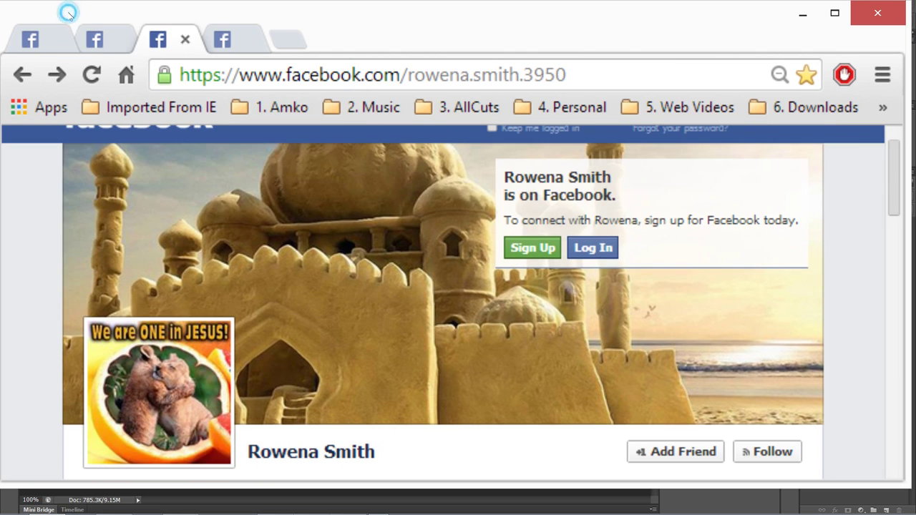
{"action": "left_click", "coordinate": [30, 37]}
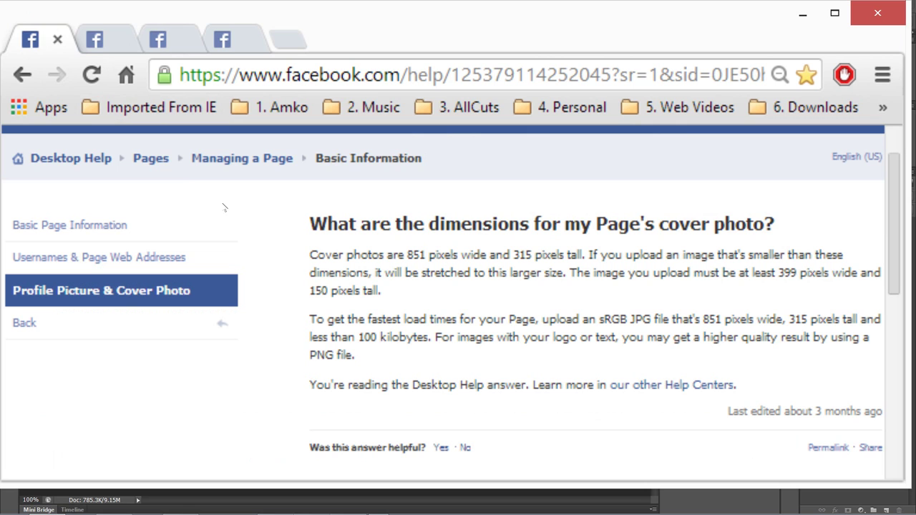
{"action": "left_click", "coordinate": [883, 74]}
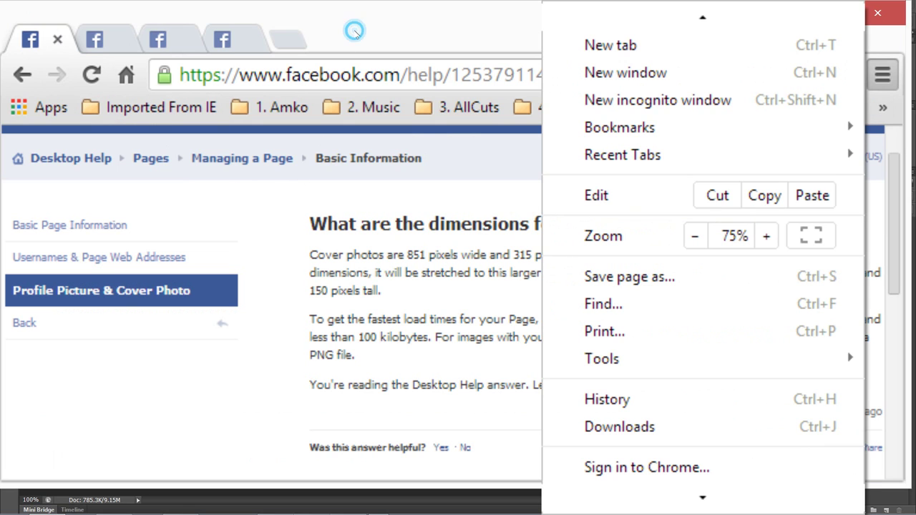
{"action": "left_click", "coordinate": [766, 235]}
{"action": "left_click", "coordinate": [766, 235]}
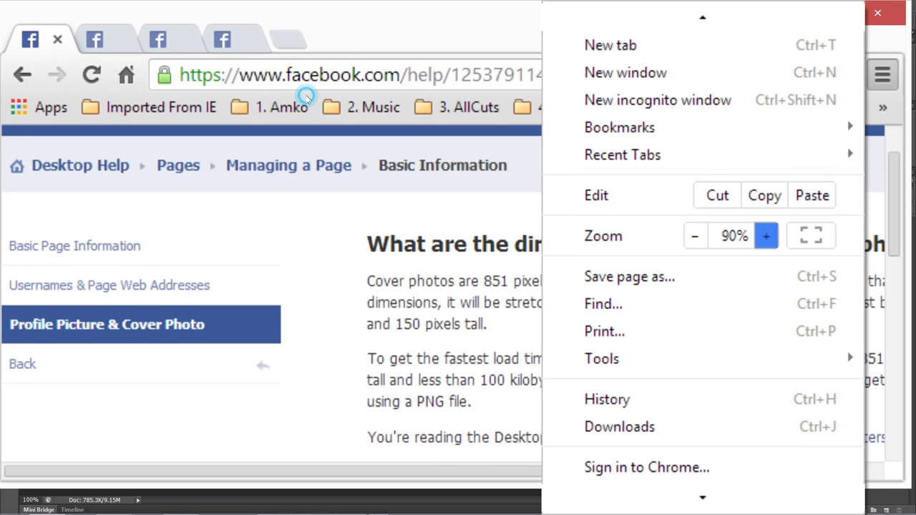
{"action": "left_click", "coordinate": [281, 259]}
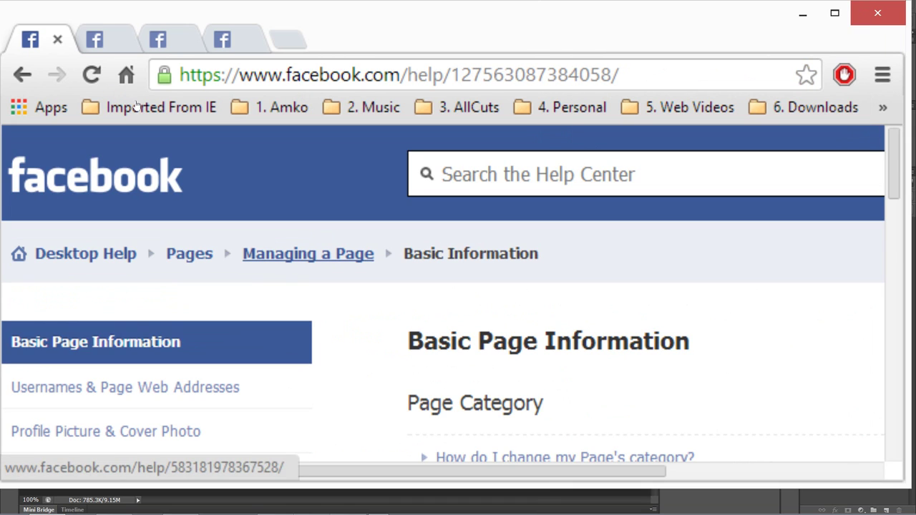
{"action": "left_click", "coordinate": [23, 74]}
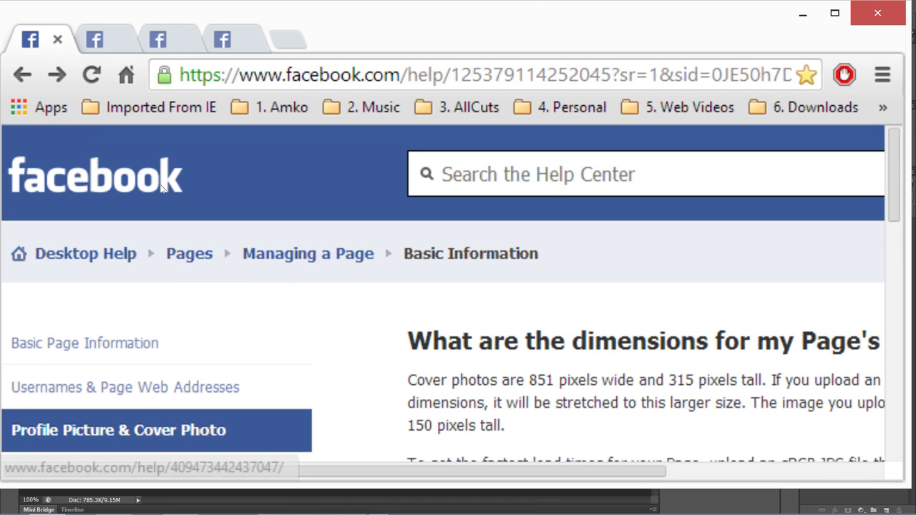
- Read the help article's cover photo requirements, highlighting the pixel dimensions, file size limit and recommended file format
{"action": "scroll", "coordinate": [161, 190], "scroll_direction": "right", "scroll_amount": 4}
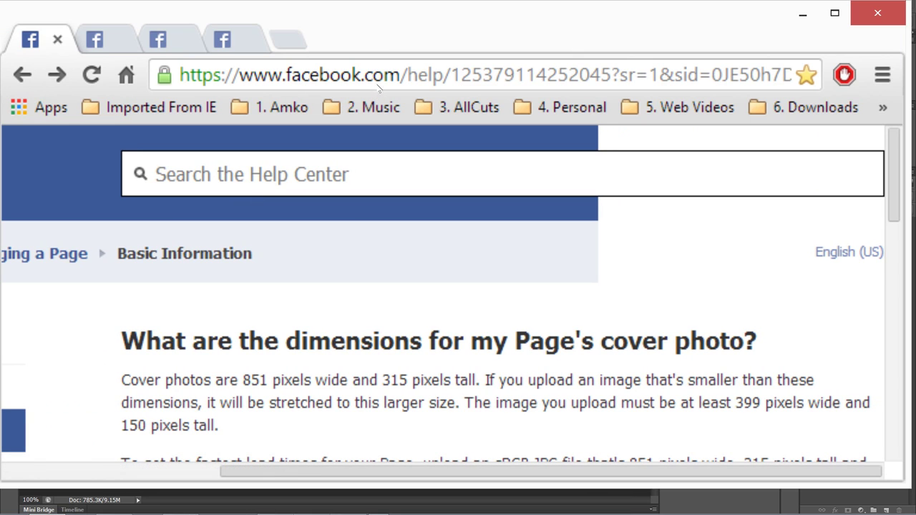
{"action": "scroll", "coordinate": [359, 101], "scroll_direction": "down", "scroll_amount": 3}
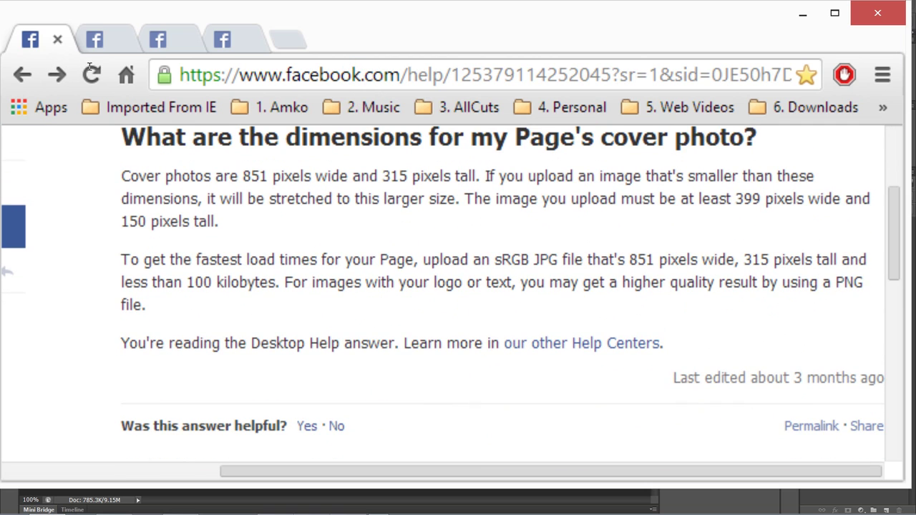
{"action": "mouse_move", "coordinate": [242, 176]}
{"action": "left_mouse_down"}
{"action": "mouse_move", "coordinate": [299, 176]}
{"action": "mouse_move", "coordinate": [272, 176]}
{"action": "left_mouse_up"}
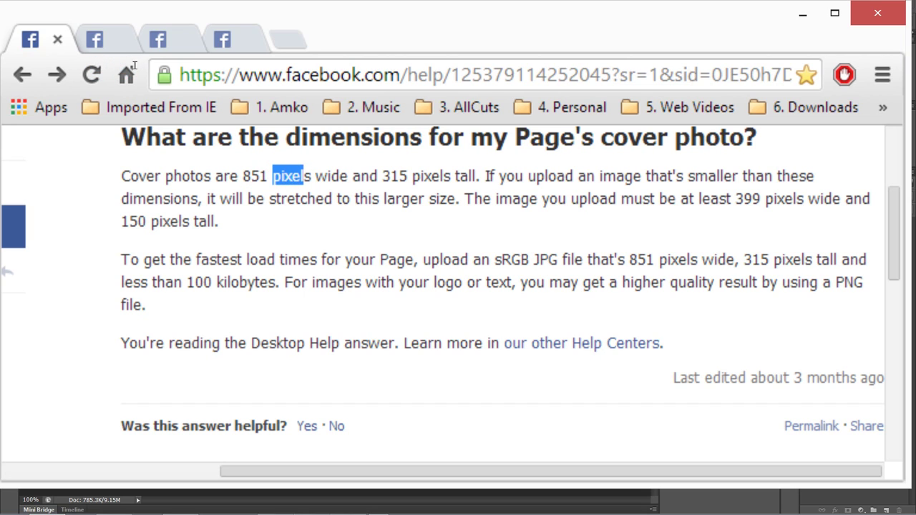
{"action": "left_click_drag", "start_coordinate": [348, 176], "coordinate": [300, 176]}
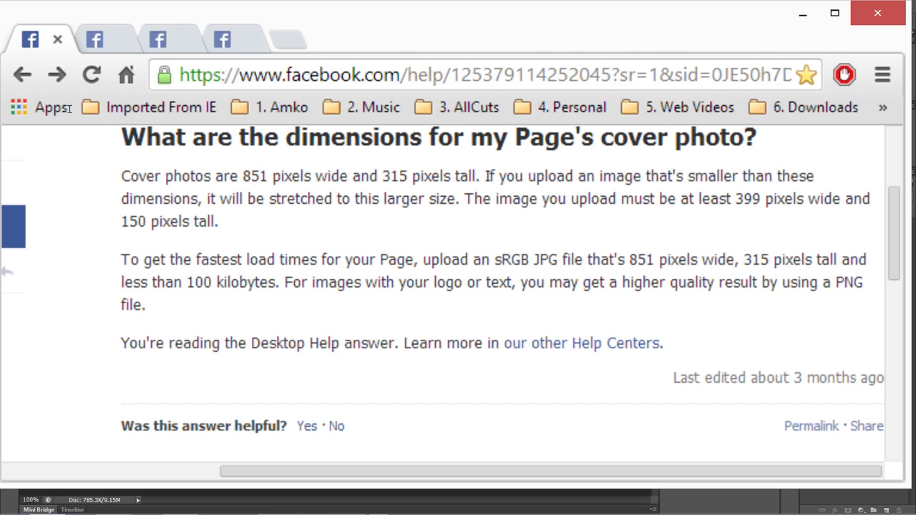
{"action": "left_click_drag", "start_coordinate": [186, 282], "coordinate": [276, 282]}
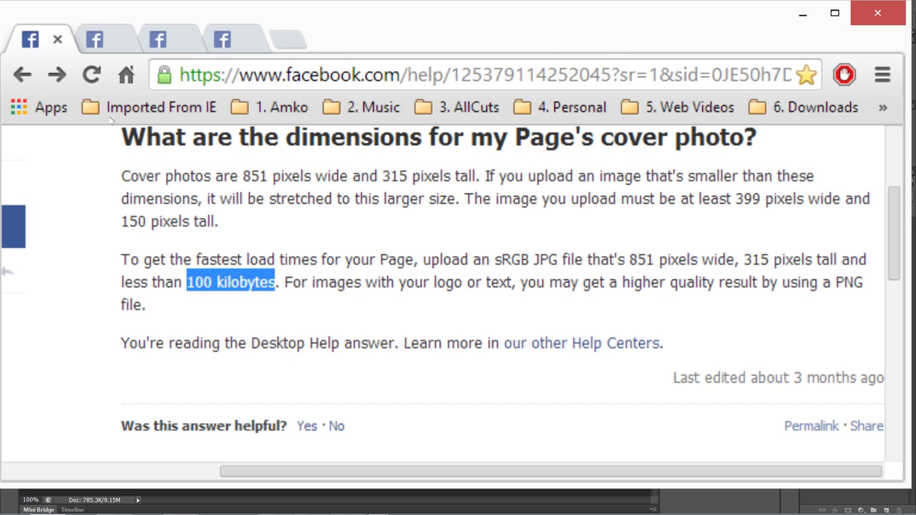
{"action": "mouse_move", "coordinate": [844, 282]}
{"action": "left_mouse_down"}
{"action": "mouse_move", "coordinate": [863, 282]}
{"action": "mouse_move", "coordinate": [830, 282]}
{"action": "left_mouse_up"}
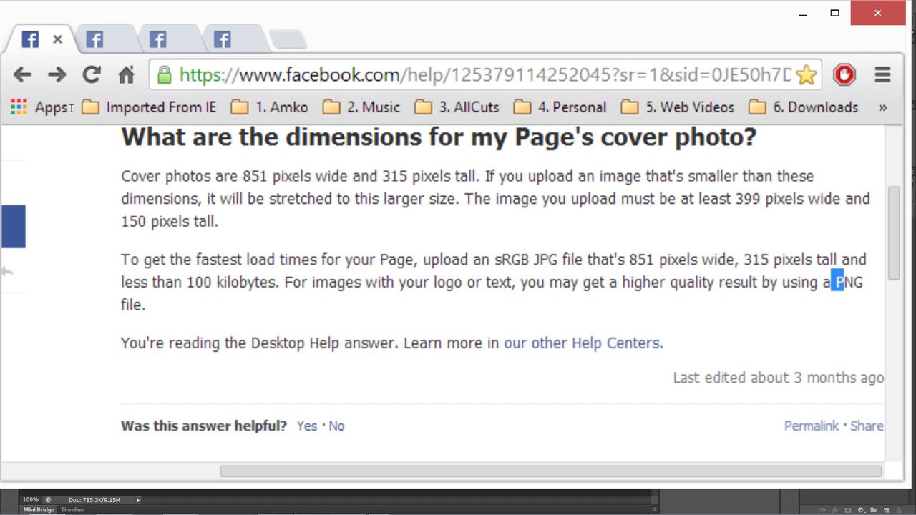
{"action": "left_click_drag", "start_coordinate": [186, 283], "coordinate": [276, 282]}
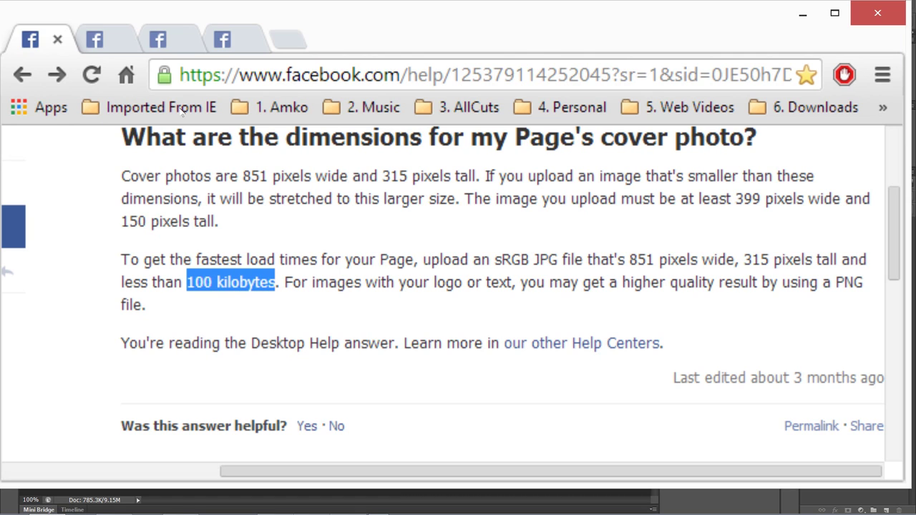
- Move the browser window out of the way and switch to Facebook Cover Template_Copy.psd in Photoshop
{"action": "left_click_drag", "start_coordinate": [299, 12], "coordinate": [610, 93]}
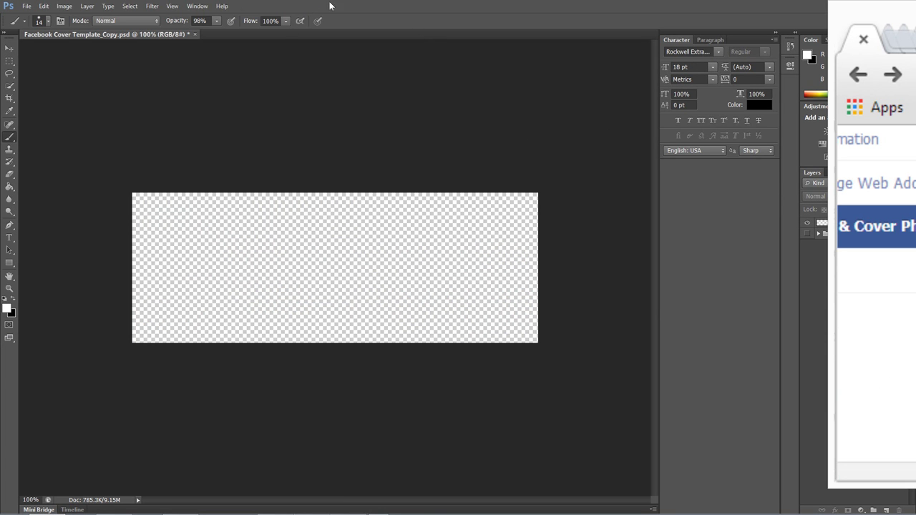
{"action": "left_click_drag", "start_coordinate": [340, 2], "coordinate": [410, 31]}
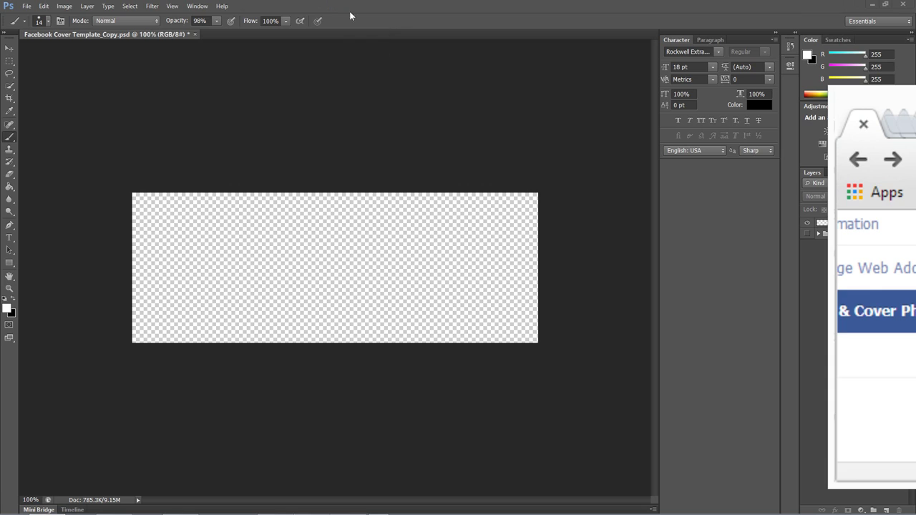
{"action": "left_click", "coordinate": [348, 40]}
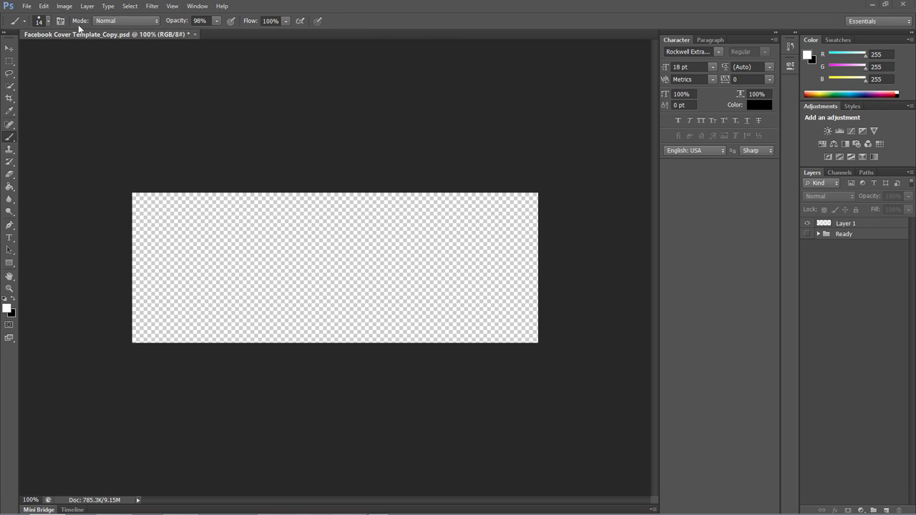
- Check the cover template's pixel width, height and units in the Image Size dialog, and close it
{"action": "key", "text": "alt+i"}
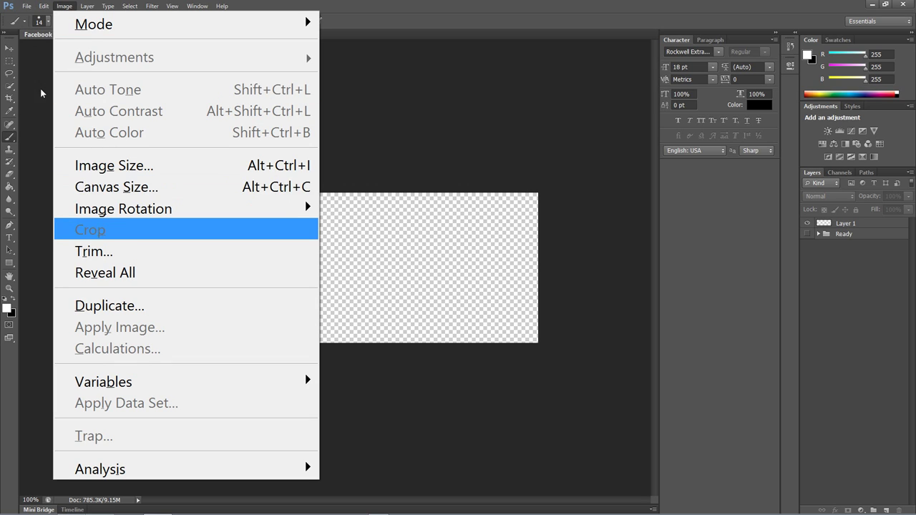
{"action": "left_click", "coordinate": [114, 166]}
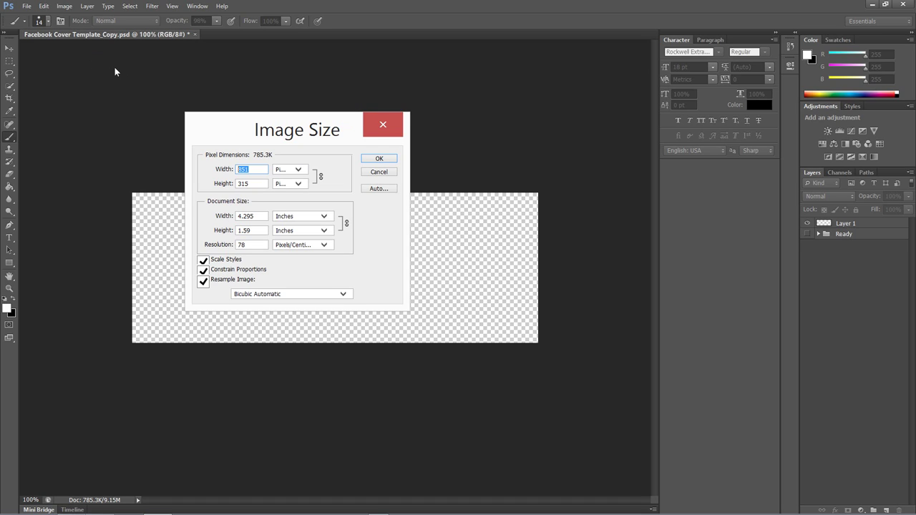
{"action": "key", "text": "Tab"}
{"action": "key", "text": "alt+Down"}
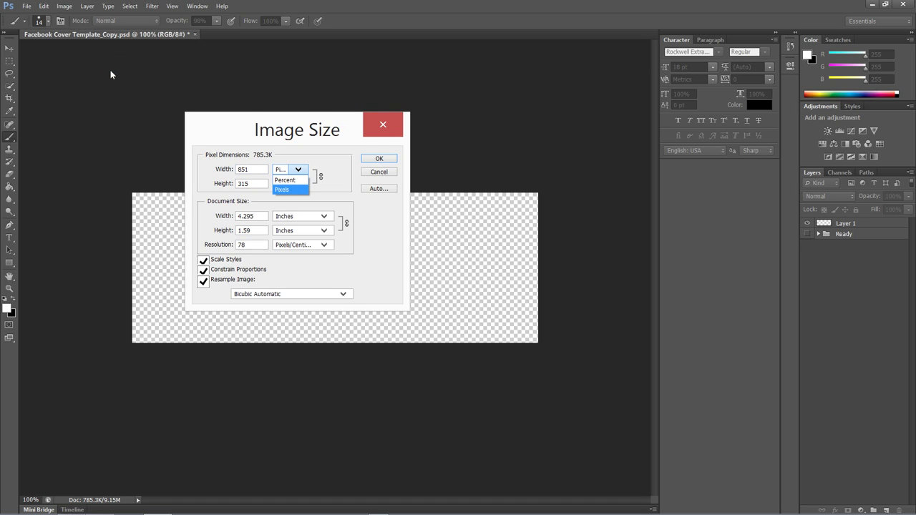
{"action": "key", "text": "Up"}
{"action": "key", "text": "Escape"}
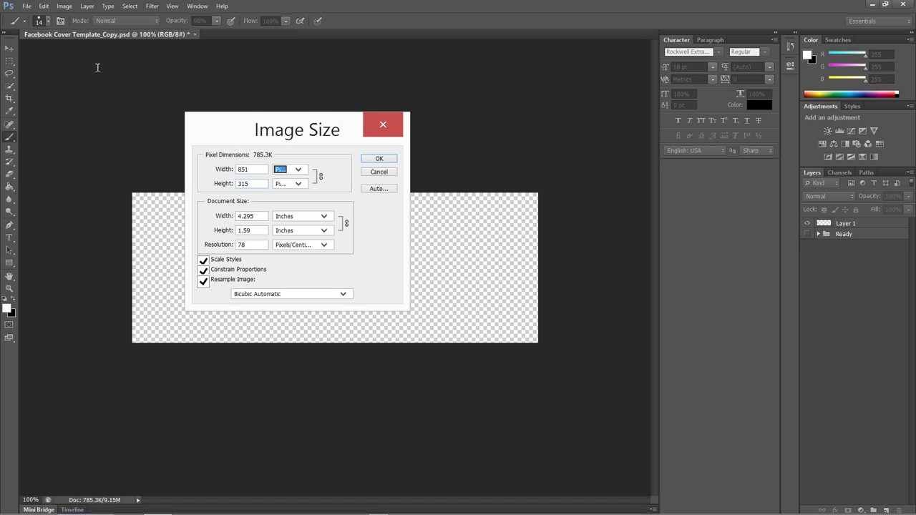
{"action": "key", "text": "Tab"}
{"action": "left_click", "coordinate": [158, 91]}
{"action": "key", "text": "Return"}
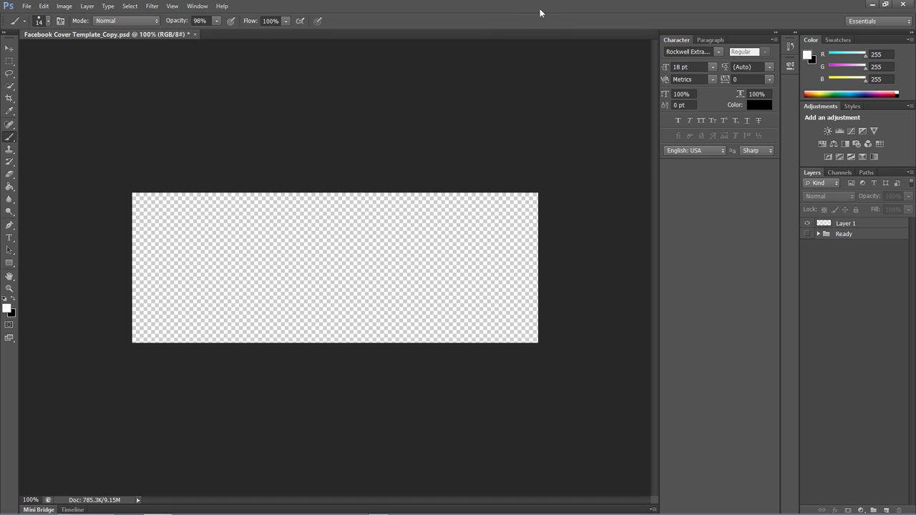
- Make the Ready layer group visible in the cover template
{"action": "left_click", "coordinate": [563, 4]}
{"action": "left_click", "coordinate": [567, 6]}
{"action": "left_click", "coordinate": [523, 29]}
{"action": "left_click", "coordinate": [322, 98]}
{"action": "key", "text": "ctrl+z"}
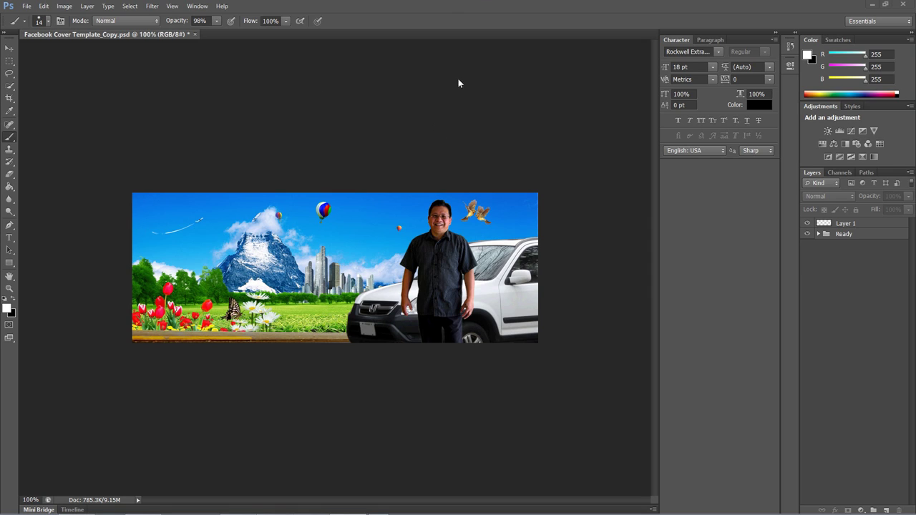
- Open corsica_cliffs from Windows Photo Viewer in Adobe Photoshop CS6 and compare it with the cover template
{"action": "left_click", "coordinate": [517, 19]}
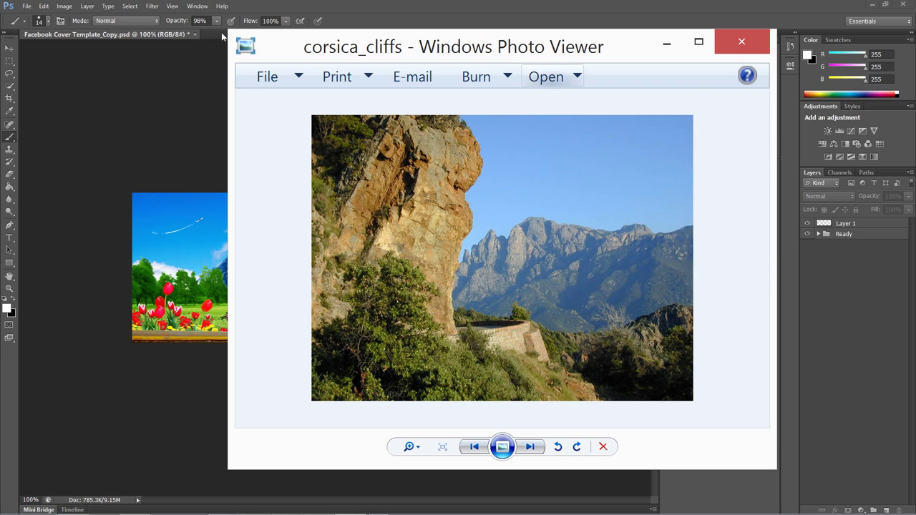
{"action": "left_click", "coordinate": [552, 76]}
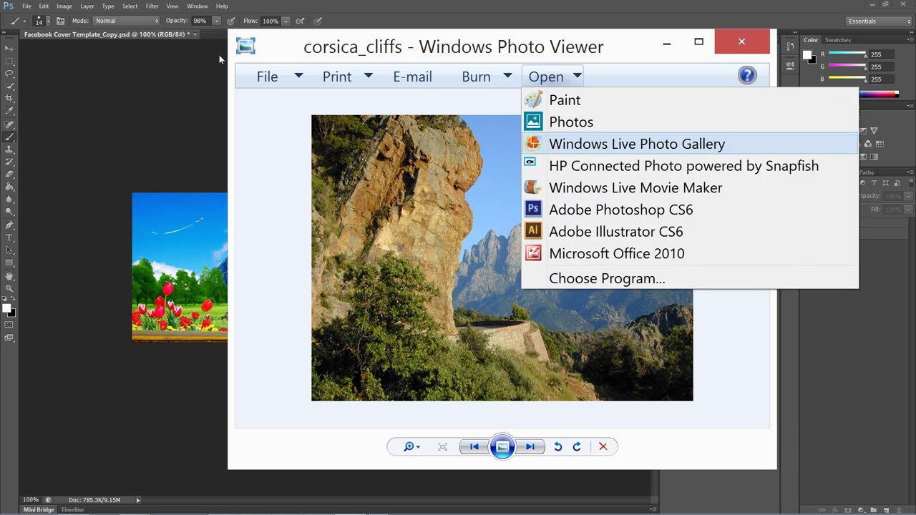
{"action": "left_click", "coordinate": [561, 210]}
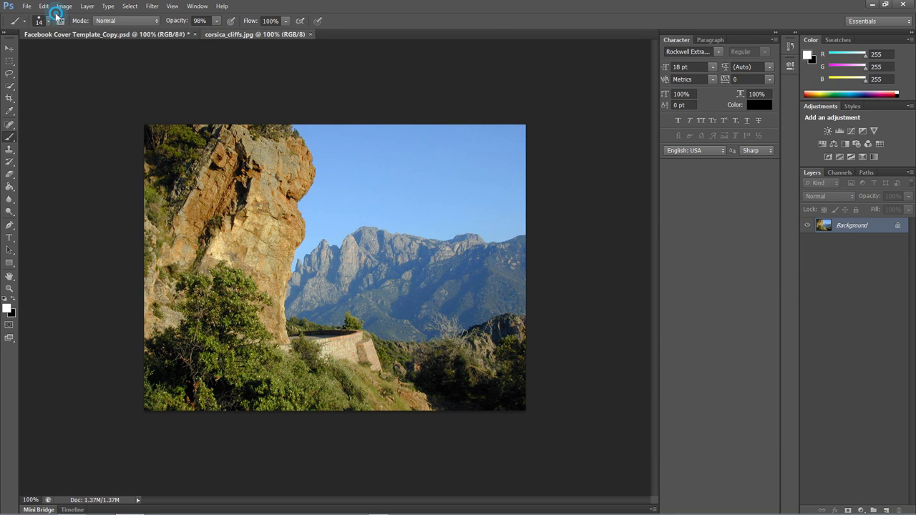
{"action": "left_click", "coordinate": [56, 33]}
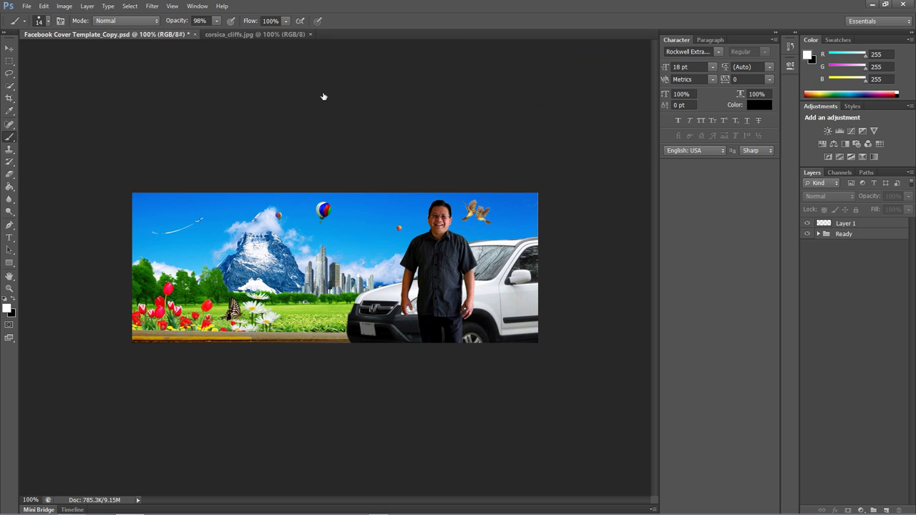
{"action": "key", "text": "ctrl+Tab"}
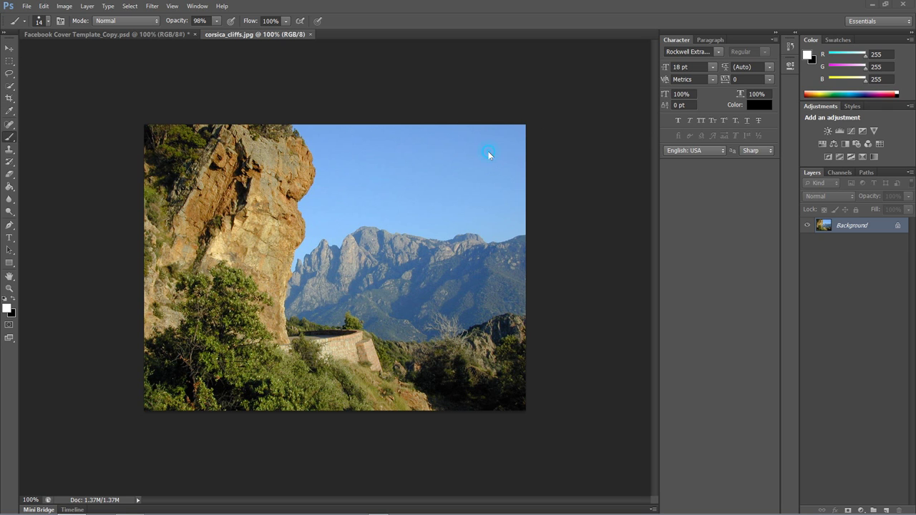
- Switch to Windows Photo Viewer and open corsica_water in Adobe Photoshop CS6 as well
{"action": "key", "text": "alt+Tab"}
{"action": "left_click", "coordinate": [555, 76]}
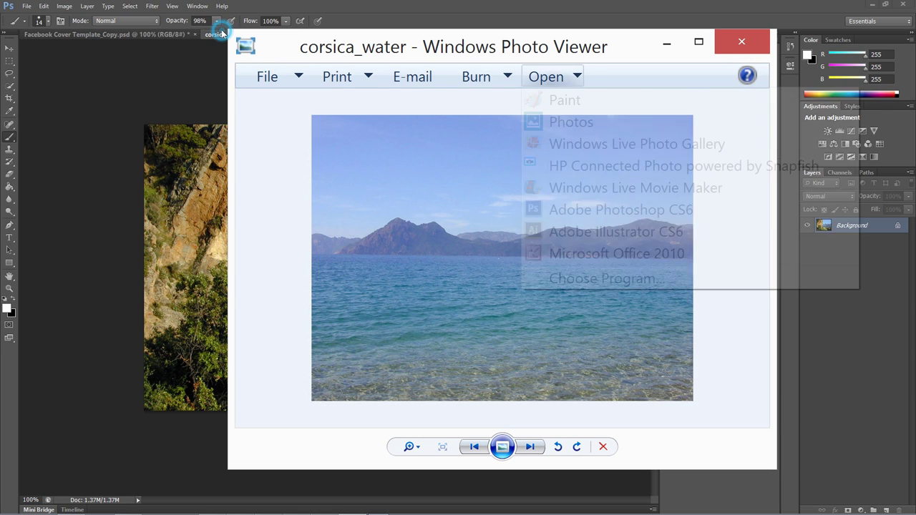
{"action": "key", "text": "Up"}
{"action": "key", "text": "Return"}
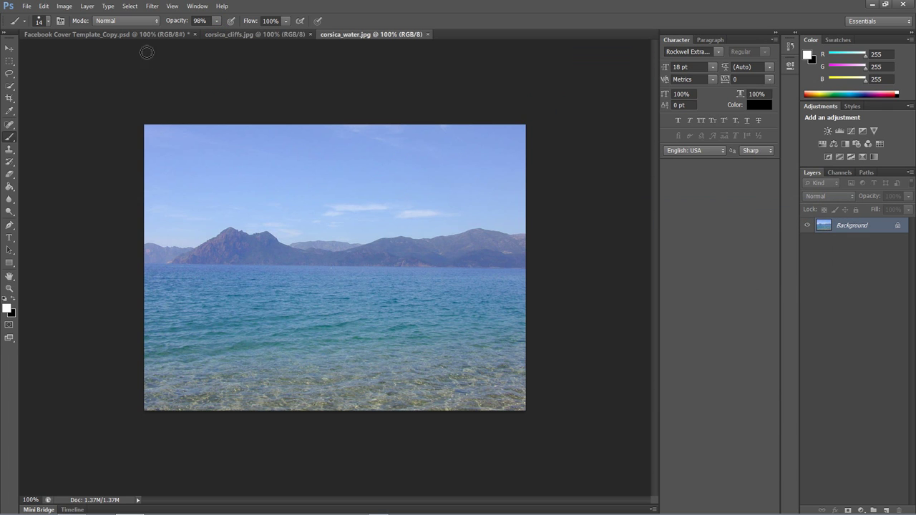
- Return to corsica_cliffs.jpg and activate the Quick Selection tool
{"action": "key", "text": "ctrl+shift+Tab"}
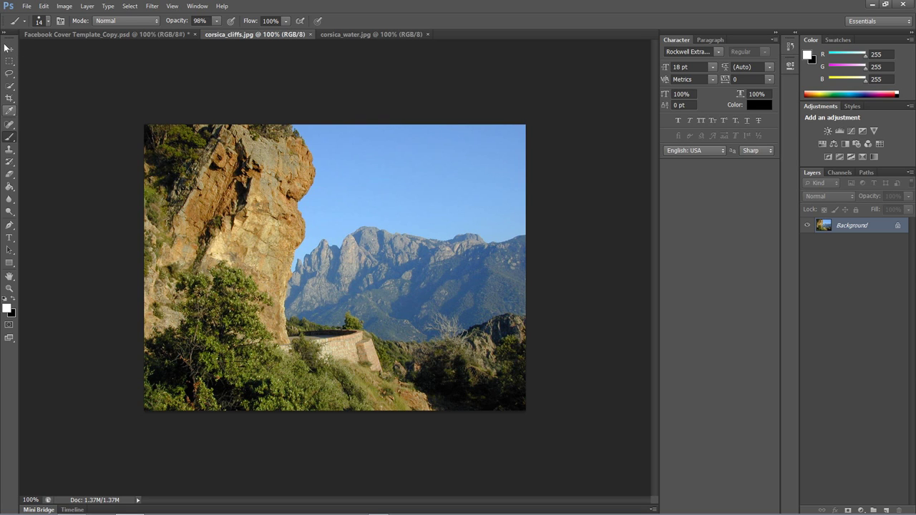
{"action": "left_click", "coordinate": [10, 111]}
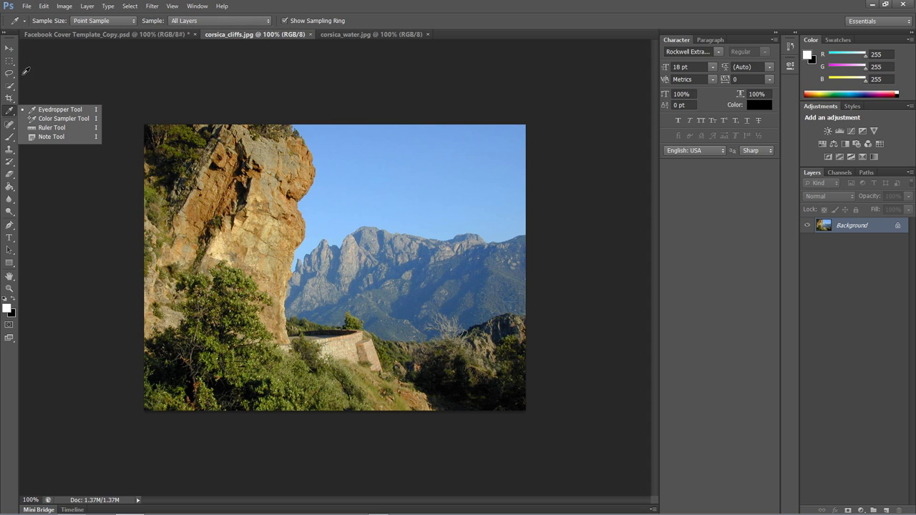
{"action": "left_click", "coordinate": [25, 71]}
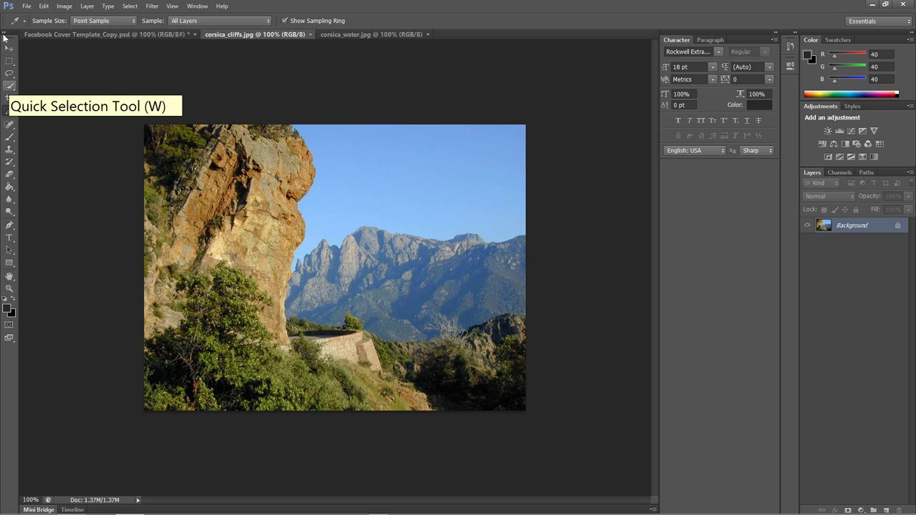
{"action": "left_click", "coordinate": [9, 85]}
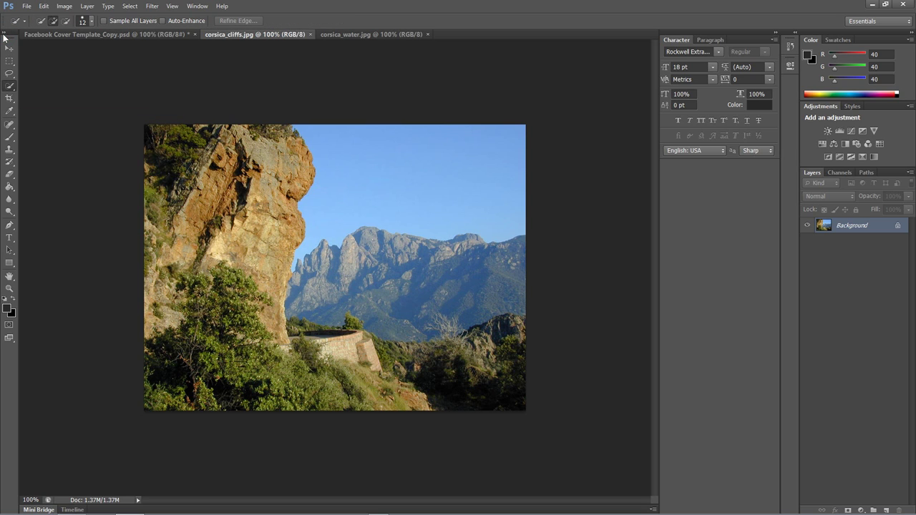
{"action": "right_click", "coordinate": [9, 85]}
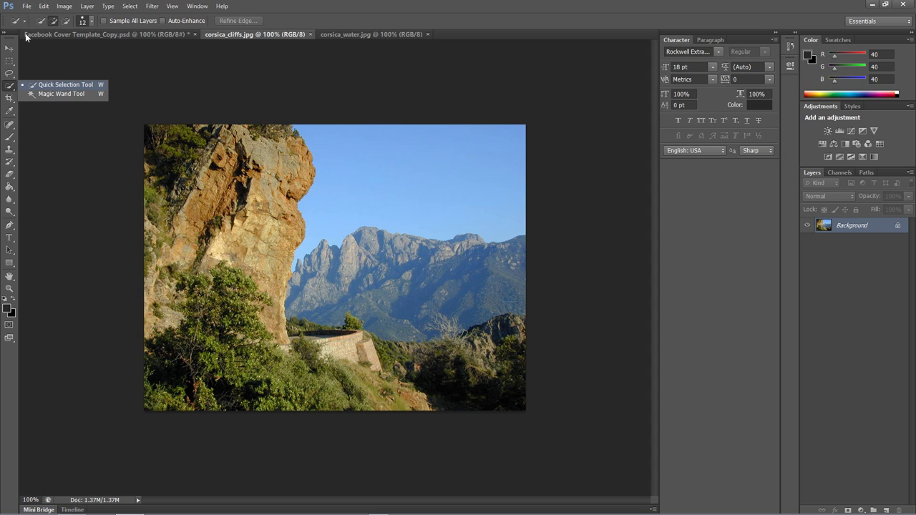
{"action": "left_click", "coordinate": [26, 35]}
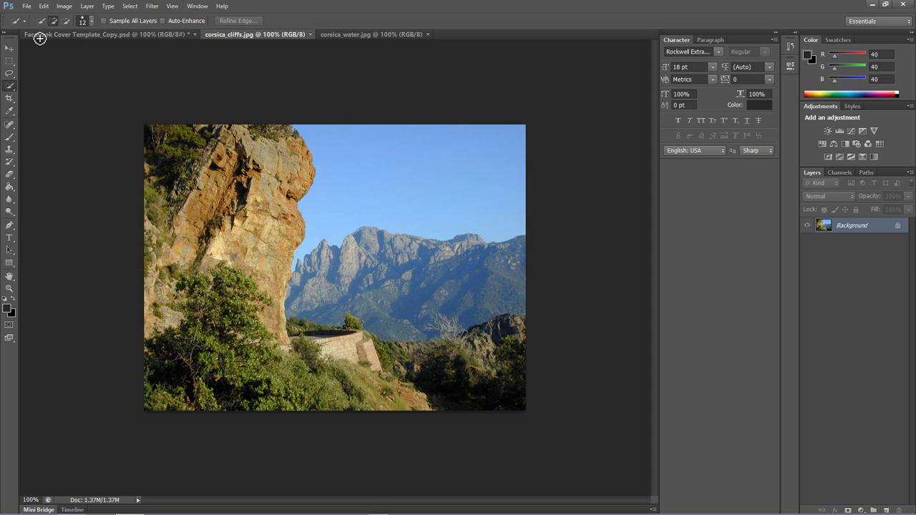
- Try different Quick Selection brush sizes and settle on 13 px
{"action": "left_click", "coordinate": [35, 10]}
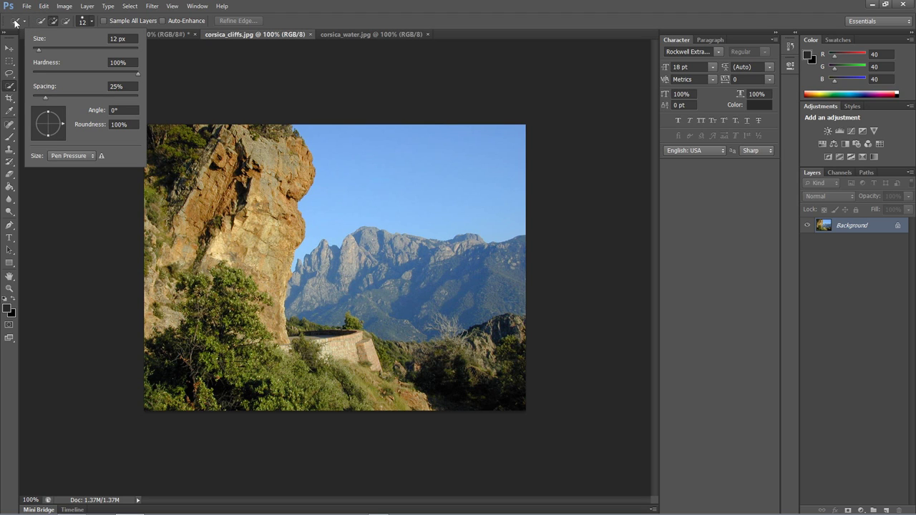
{"action": "left_click_drag", "start_coordinate": [39, 50], "coordinate": [64, 49]}
{"action": "type", "text": "48"}
{"action": "key", "text": "Return"}
{"action": "type", "text": "40"}
{"action": "key", "text": "Return"}
{"action": "type", "text": "13"}
{"action": "key", "text": "Return"}
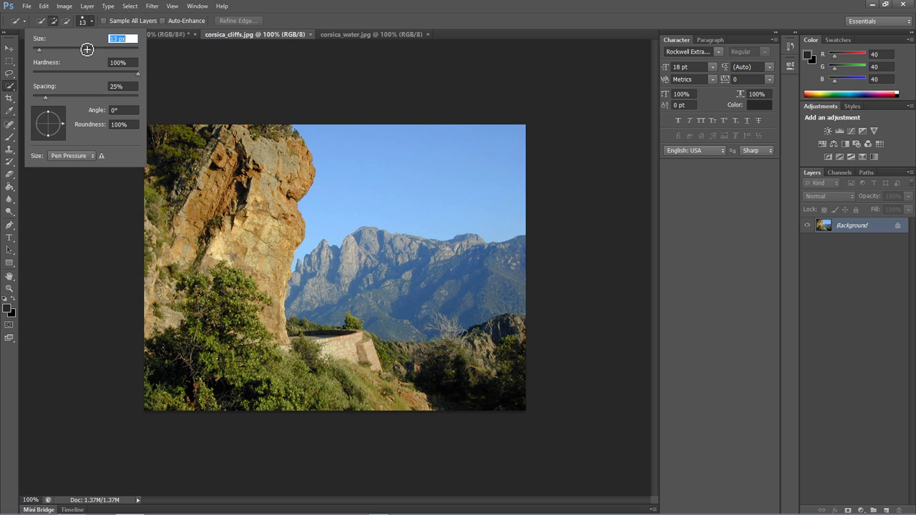
{"action": "key", "text": "Return"}
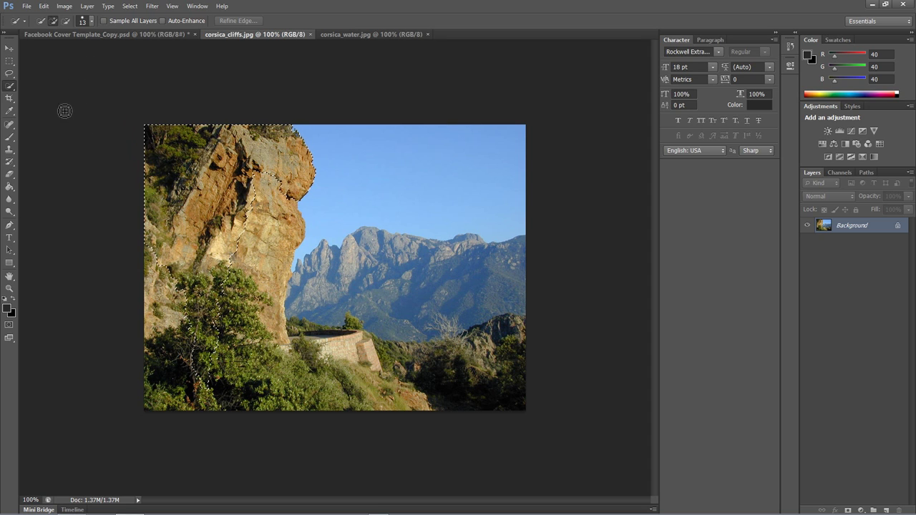
- Select the cliff, shrubs, stone wall and dark foreground hills with Quick Selection, leaving out the sky and distant mountains
{"action": "left_click", "coordinate": [60, 131]}
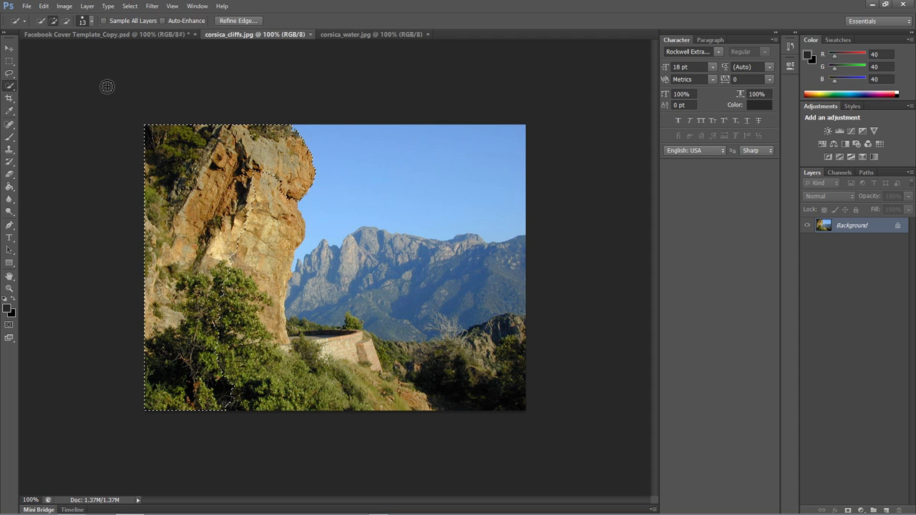
{"action": "left_click", "coordinate": [112, 71]}
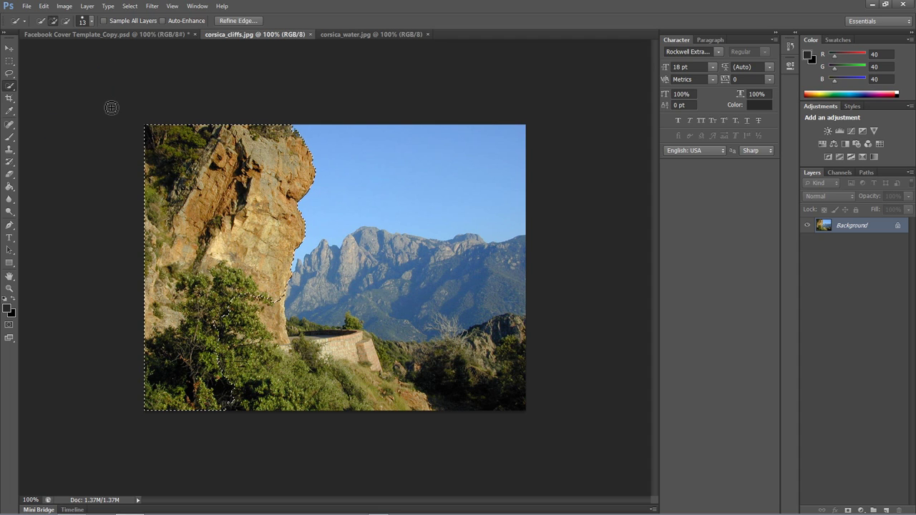
{"action": "left_click_drag", "start_coordinate": [112, 108], "coordinate": [112, 140]}
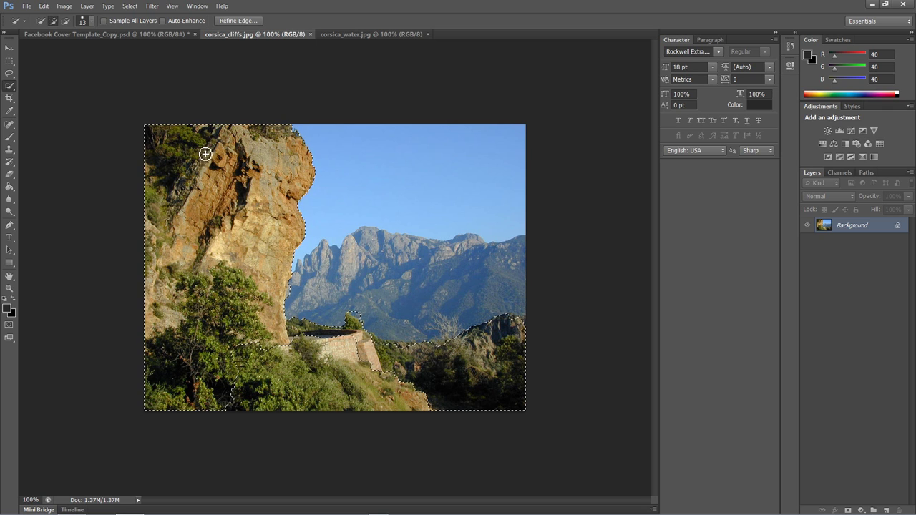
{"action": "left_click", "coordinate": [190, 155]}
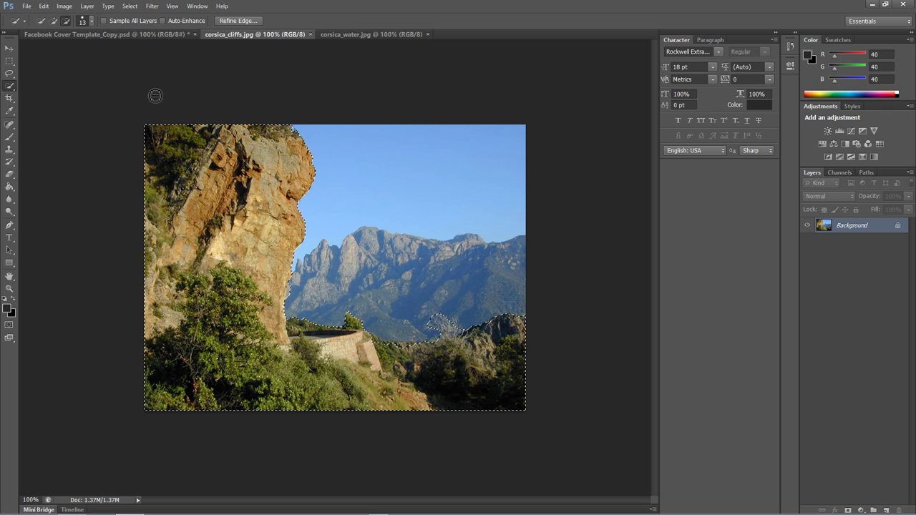
- Start Refine Edge on the cliff selection, keep the dialog clear of the edge, and enable Smart Radius
{"action": "left_click", "coordinate": [238, 20]}
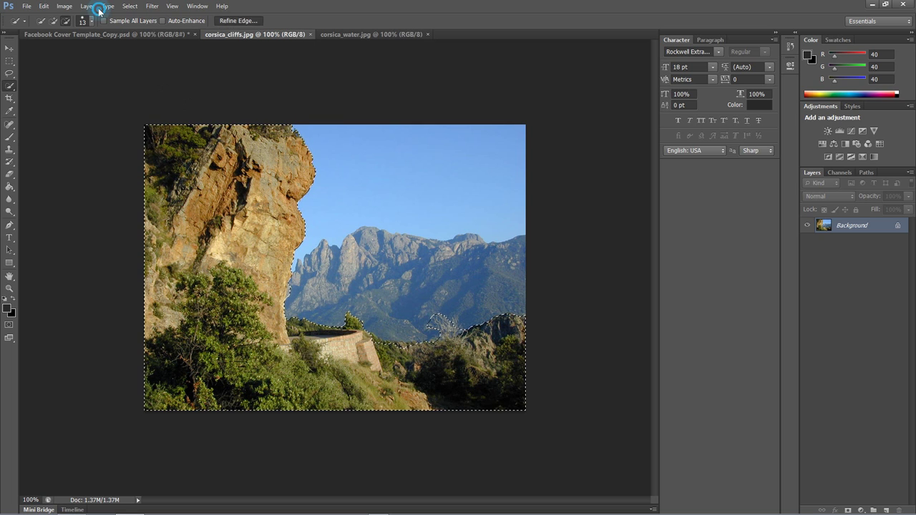
{"action": "mouse_move", "coordinate": [576, 153]}
{"action": "left_mouse_down"}
{"action": "mouse_move", "coordinate": [531, 233]}
{"action": "mouse_move", "coordinate": [516, 133]}
{"action": "left_mouse_up"}
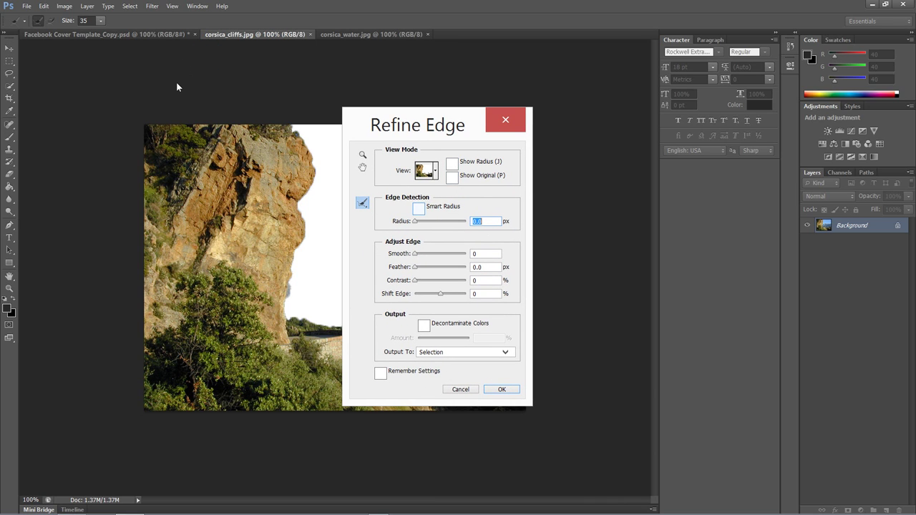
{"action": "left_click", "coordinate": [418, 208]}
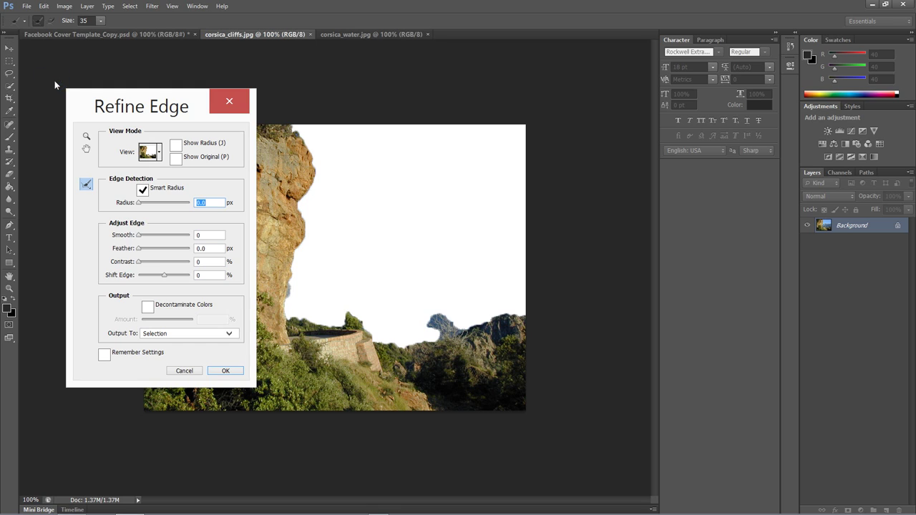
- Adjust the edge detection radius of the cliff selection to 2.4 px
{"action": "left_click_drag", "start_coordinate": [139, 202], "coordinate": [145, 202]}
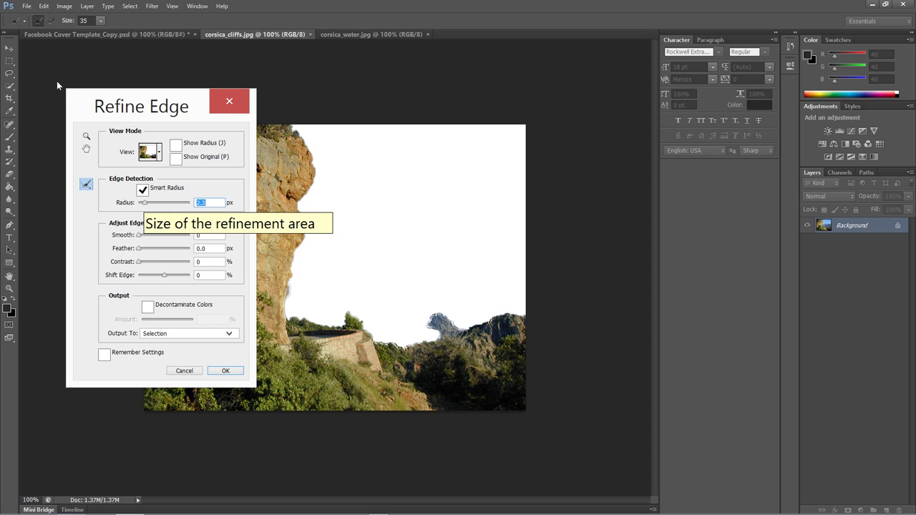
{"action": "left_click", "coordinate": [144, 203]}
{"action": "key", "text": "Up"}
{"action": "key", "text": "Up"}
{"action": "key", "text": "Up"}
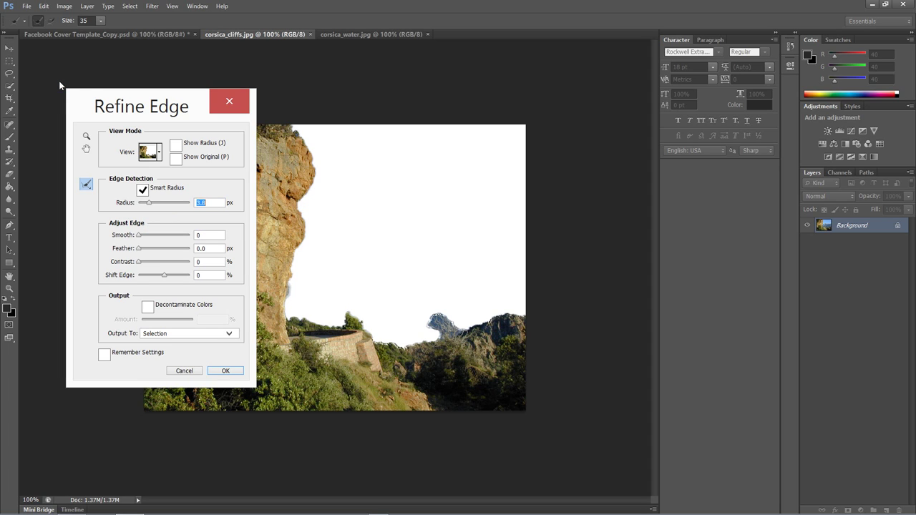
{"action": "key", "text": "Down"}
{"action": "key", "text": "Down"}
{"action": "key", "text": "Down"}
{"action": "left_click", "coordinate": [59, 81]}
{"action": "key", "text": "Down"}
{"action": "key", "text": "Down"}
{"action": "key", "text": "Down"}
{"action": "key", "text": "Down"}
{"action": "key", "text": "Down"}
{"action": "key", "text": "Down"}
- Output the refined selection as a New Layer with Layer Mask and apply the refinement
{"action": "left_click", "coordinate": [190, 334]}
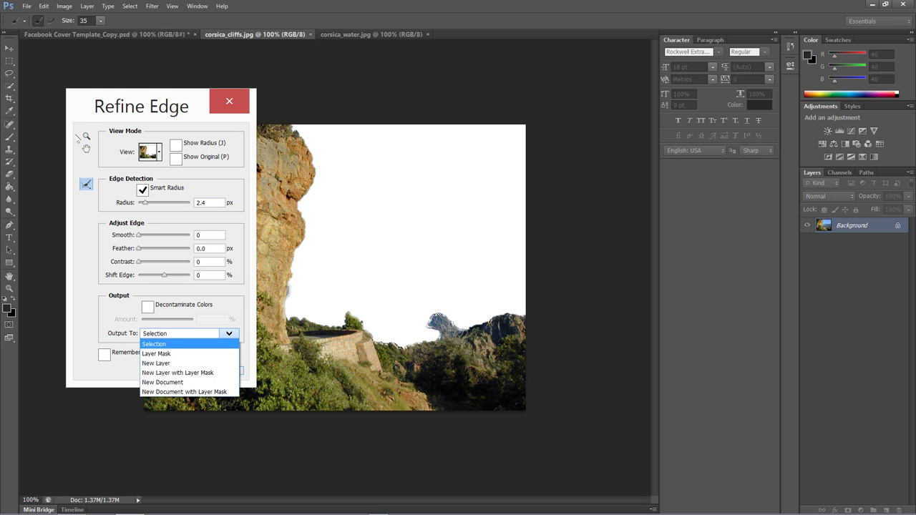
{"action": "key", "text": "Down"}
{"action": "key", "text": "Down"}
{"action": "key", "text": "Down"}
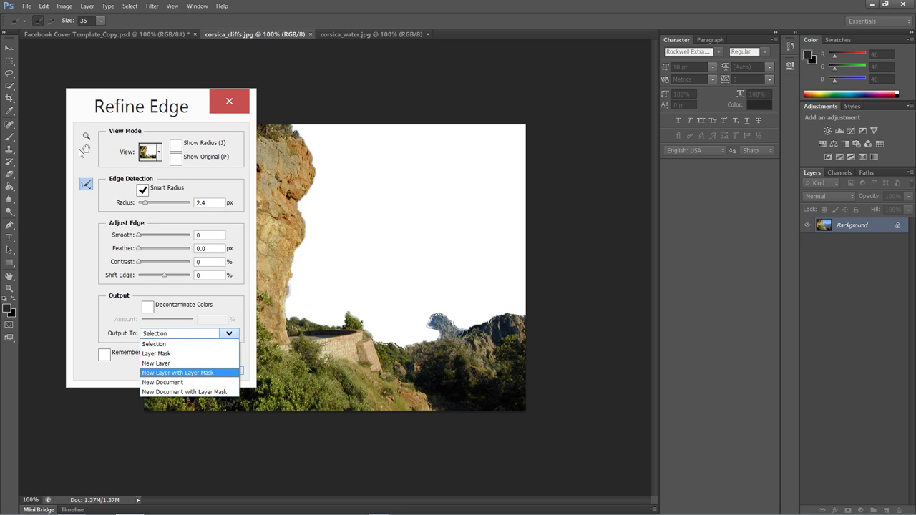
{"action": "key", "text": "Return"}
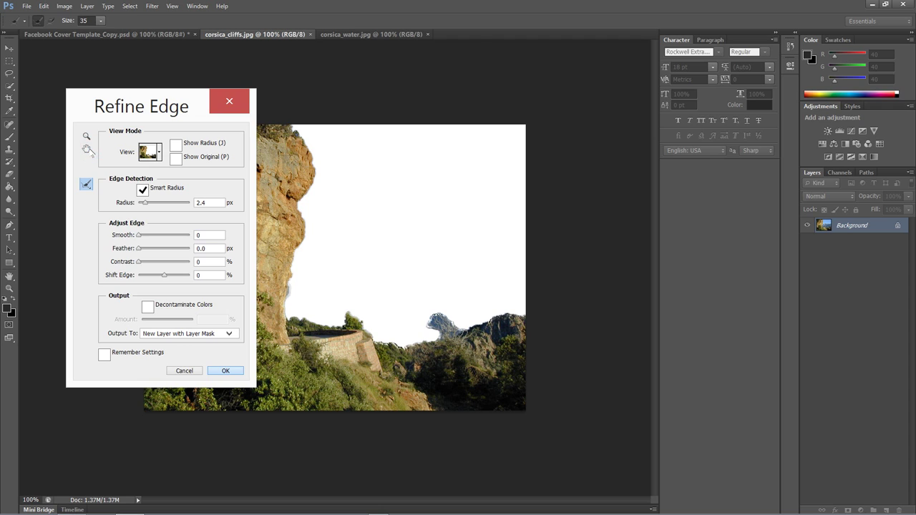
{"action": "key", "text": "Return"}
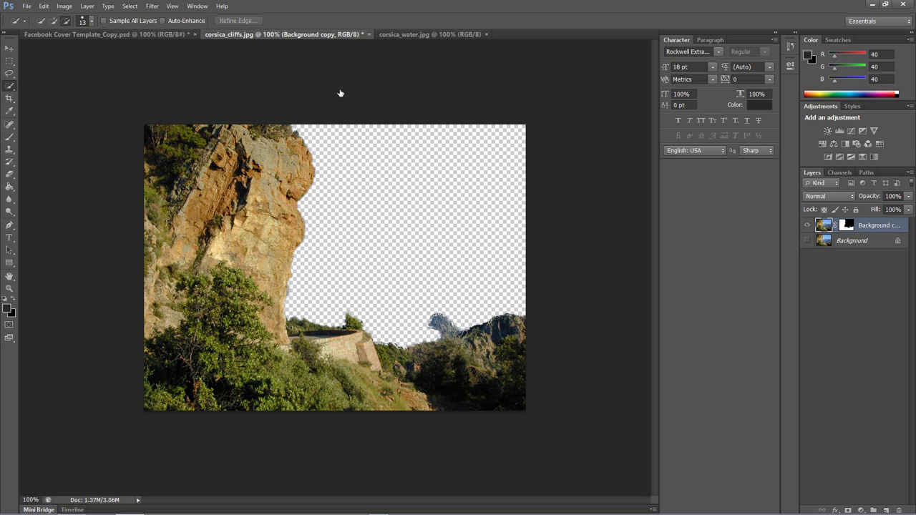
- Temporarily disable the masked cliff layer's mask to view the full photo, and enable it again
{"action": "left_click", "coordinate": [846, 225]}
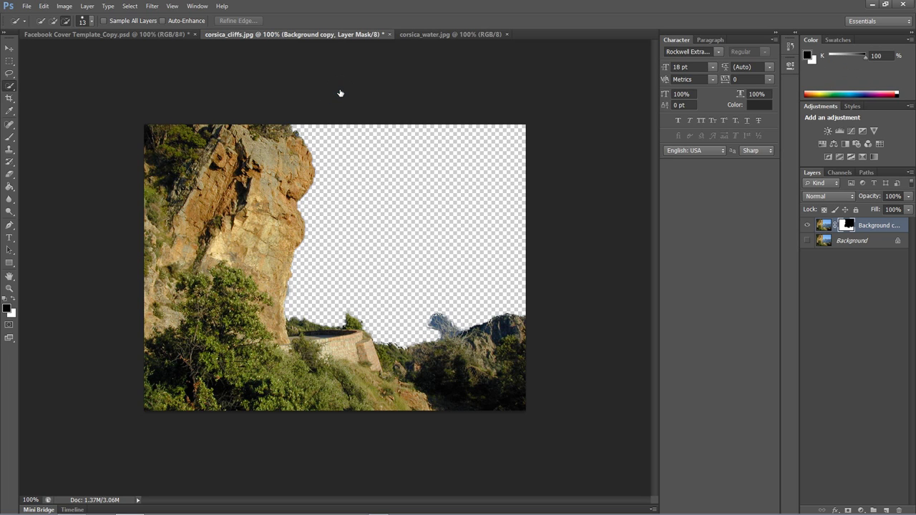
{"action": "right_click", "coordinate": [847, 225]}
{"action": "left_click", "coordinate": [334, 93]}
{"action": "left_click", "coordinate": [824, 224]}
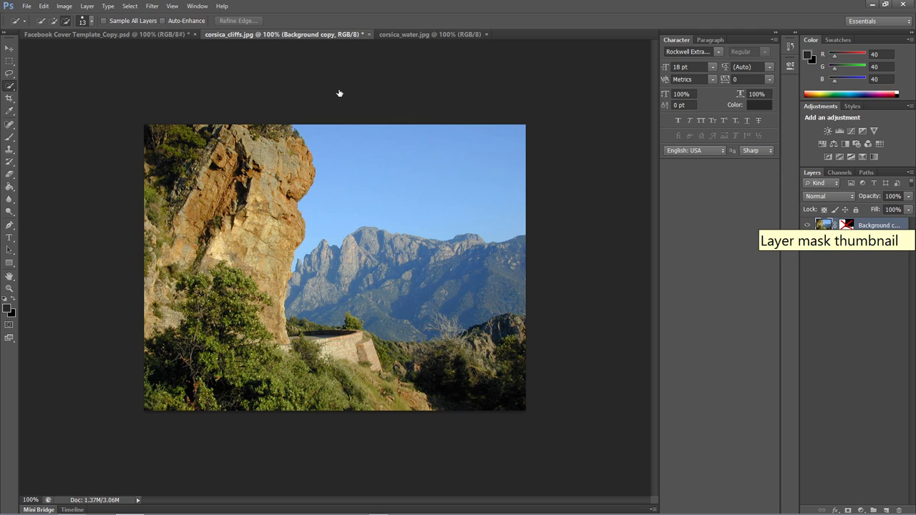
{"action": "left_click", "coordinate": [339, 93]}
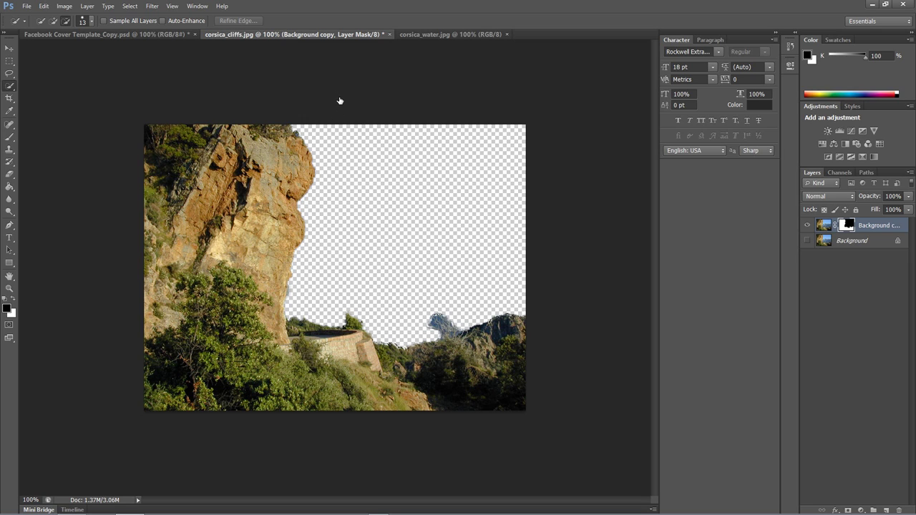
- Duplicate the original Background layer and add an empty layer mask to the duplicate
{"action": "left_click", "coordinate": [339, 97]}
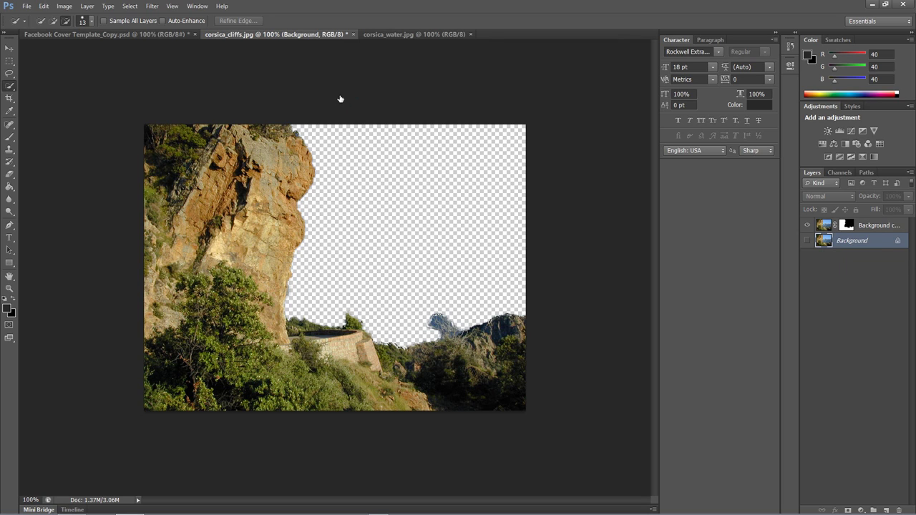
{"action": "key", "text": "ctrl+j"}
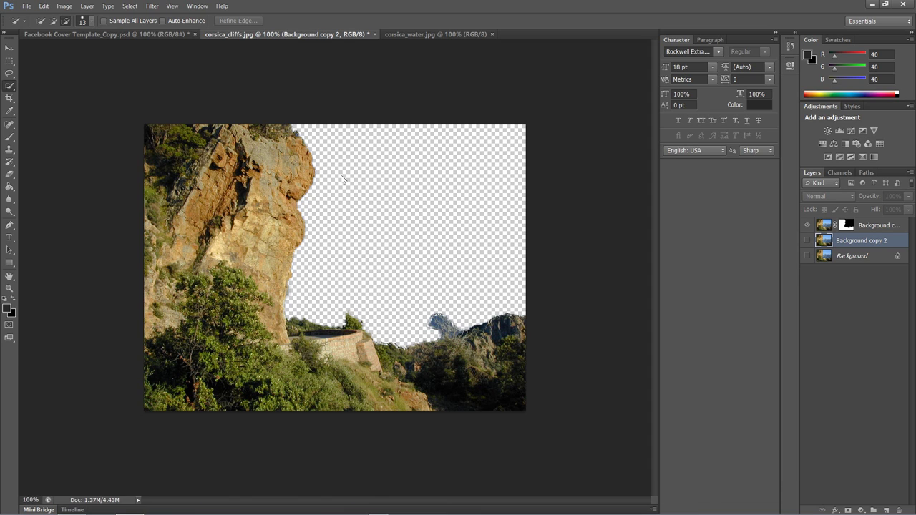
{"action": "left_click", "coordinate": [848, 510]}
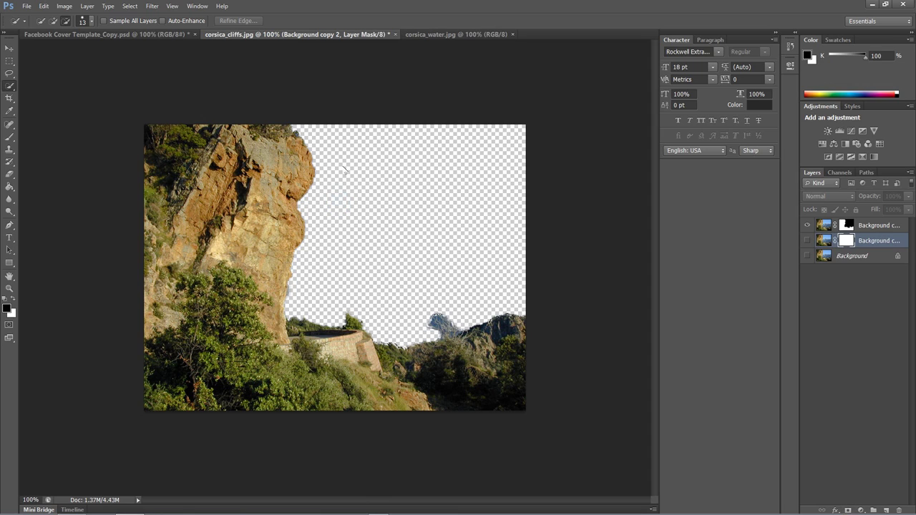
- Delete the Background copy 2 layer with the empty mask and confirm its removal
{"action": "left_click", "coordinate": [339, 99]}
{"action": "right_click", "coordinate": [872, 241]}
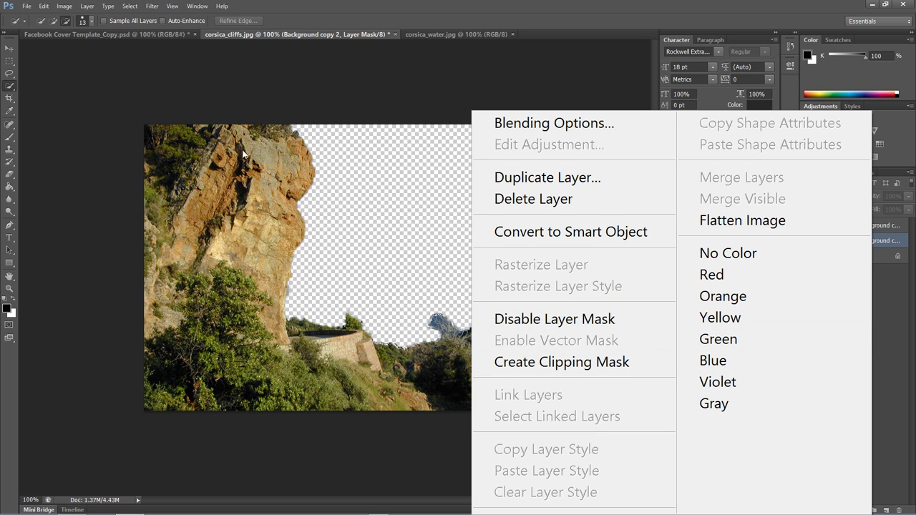
{"action": "left_click", "coordinate": [227, 81]}
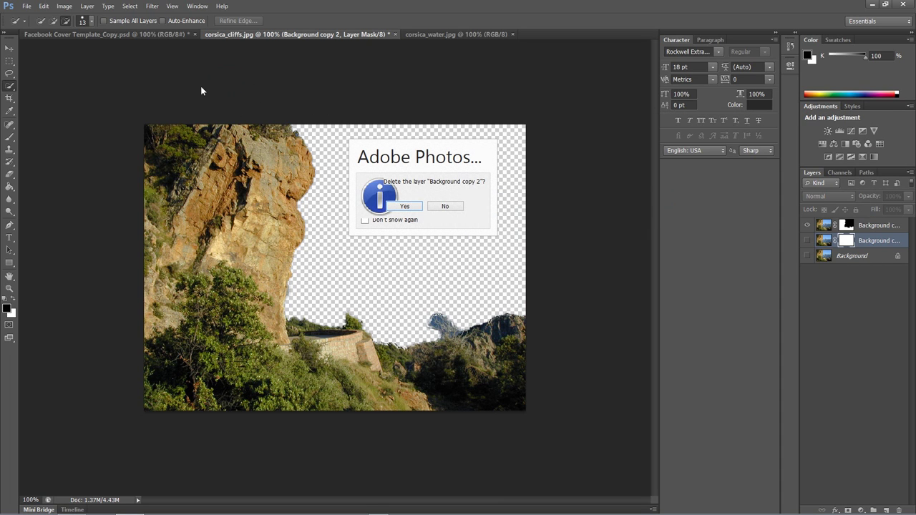
{"action": "key", "text": "Return"}
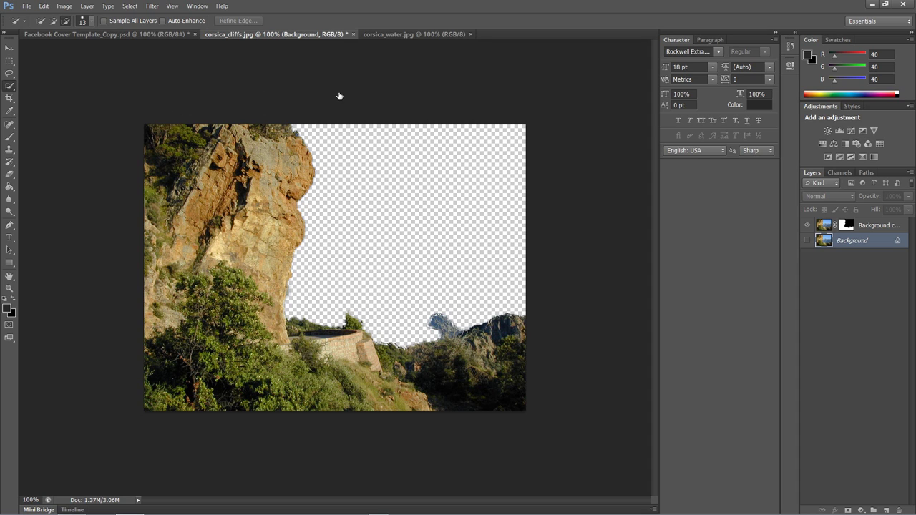
- Make the masked cliff layer active and switch to the Move tool
{"action": "right_click", "coordinate": [847, 225]}
{"action": "key", "text": "Down"}
{"action": "key", "text": "Down"}
{"action": "key", "text": "Down"}
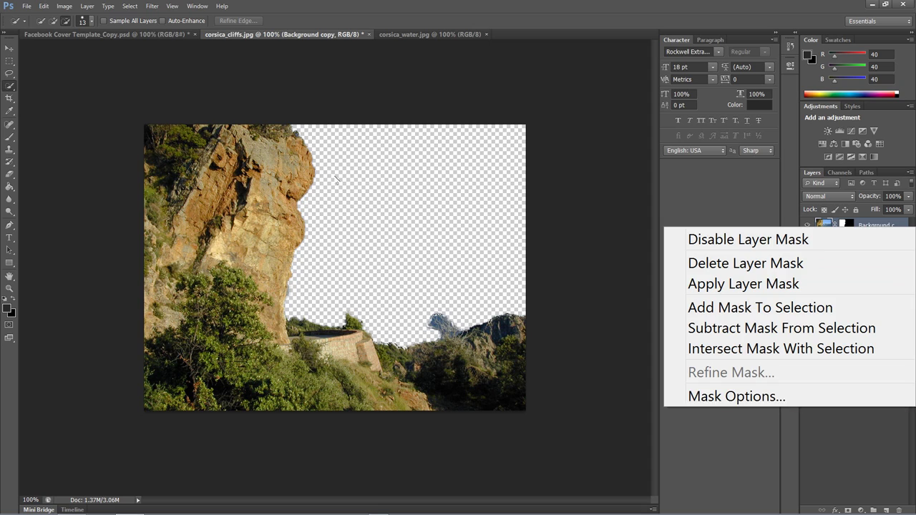
{"action": "left_click", "coordinate": [334, 177]}
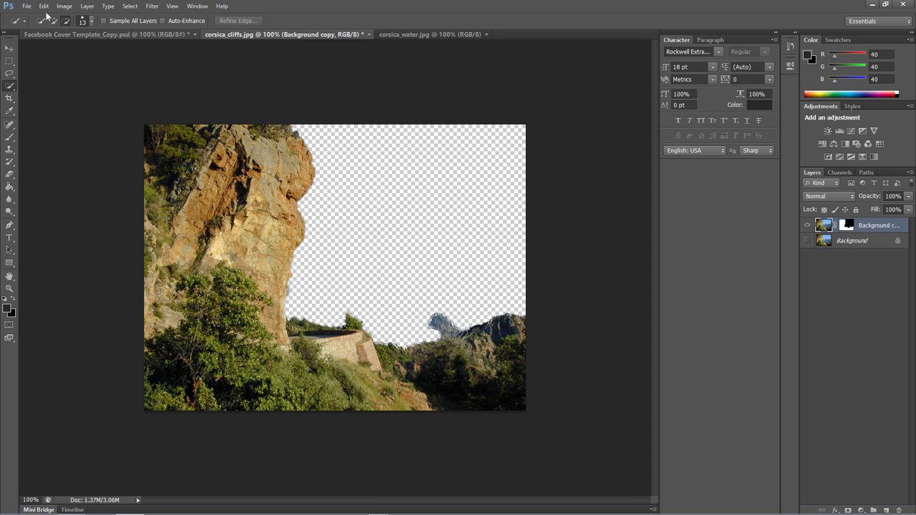
{"action": "left_click", "coordinate": [10, 48]}
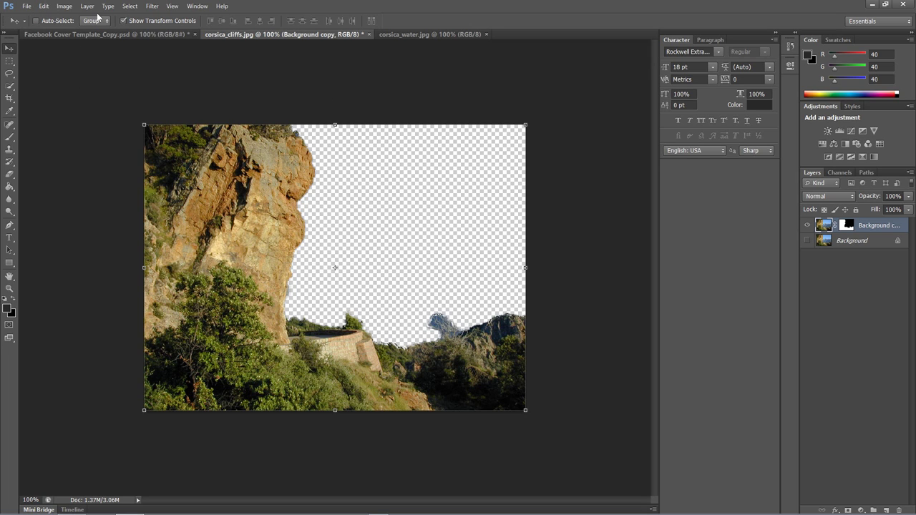
- Start saving the cliff cutout as a new file in CompuServe GIF format in the FB Cover Making folder
{"action": "left_click", "coordinate": [27, 6]}
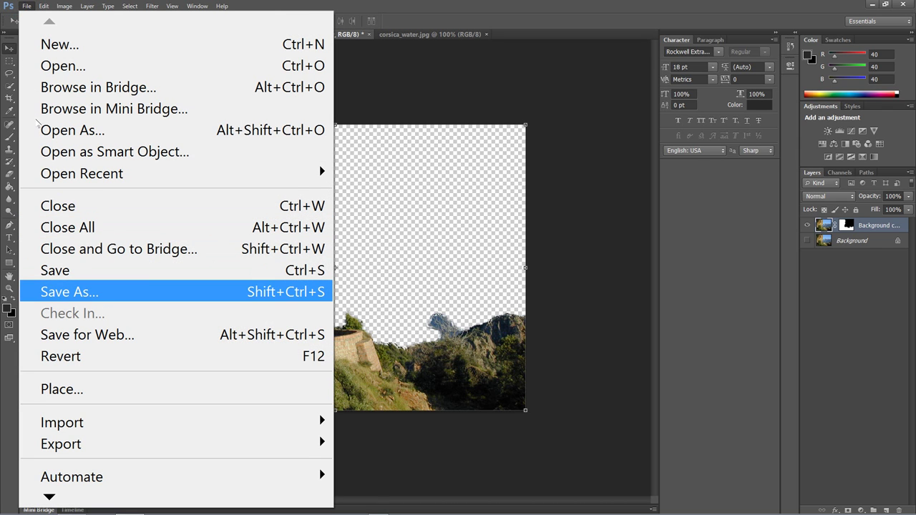
{"action": "left_click", "coordinate": [38, 119]}
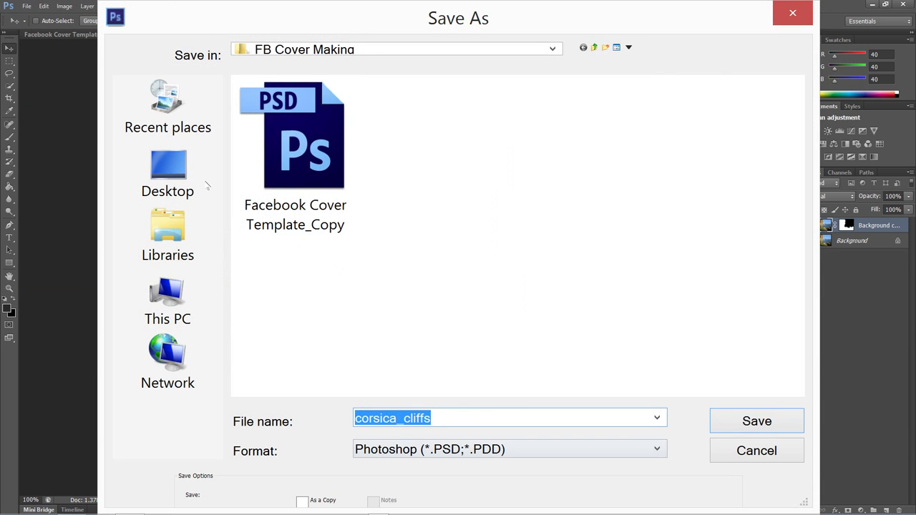
{"action": "left_click", "coordinate": [510, 449]}
{"action": "key", "text": "Up"}
{"action": "key", "text": "Up"}
{"action": "key", "text": "Up"}
{"action": "key", "text": "Up"}
{"action": "key", "text": "Up"}
{"action": "key", "text": "Up"}
{"action": "key", "text": "Up"}
{"action": "key", "text": "Up"}
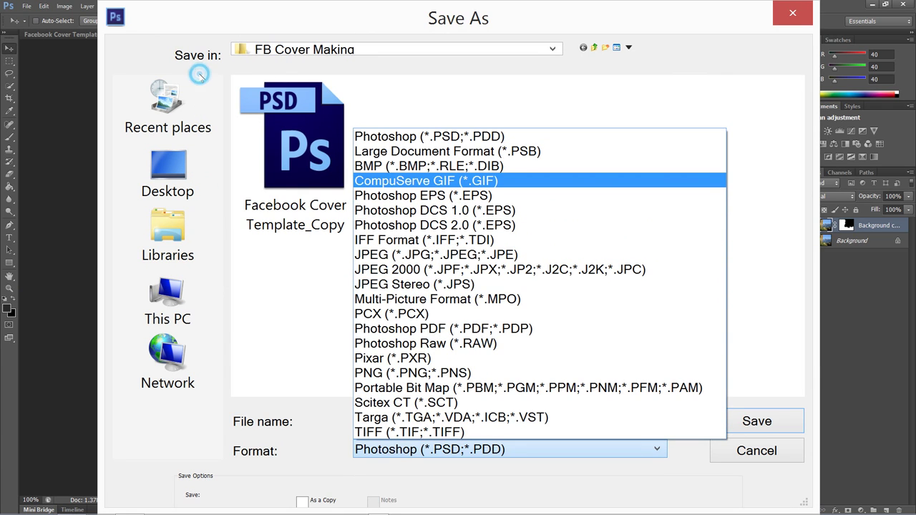
{"action": "key", "text": "Return"}
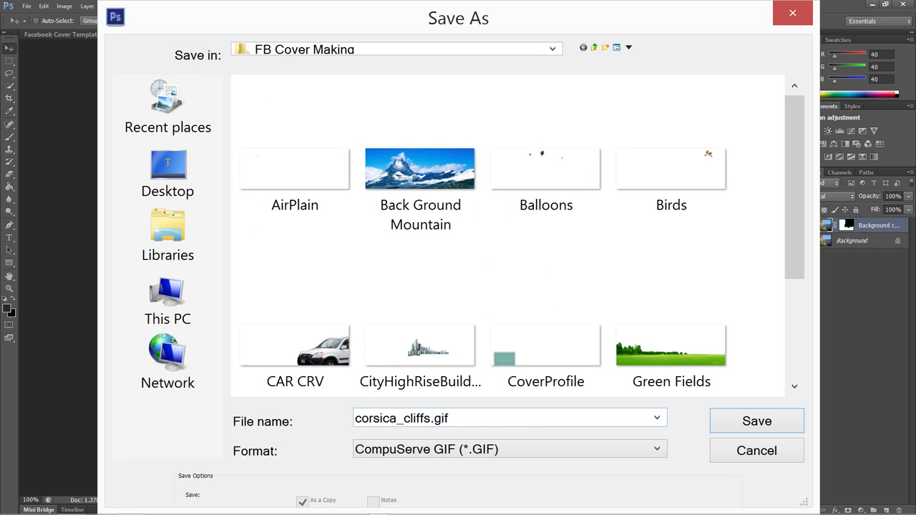
- Name the GIF Mountail Cut and save it with 256 indexed colors, transparency and Normal row order
{"action": "key", "text": "shift+Tab"}
{"action": "left_click", "coordinate": [424, 418]}
{"action": "key", "text": "shift+Left"}
{"action": "key", "text": "shift+Home"}
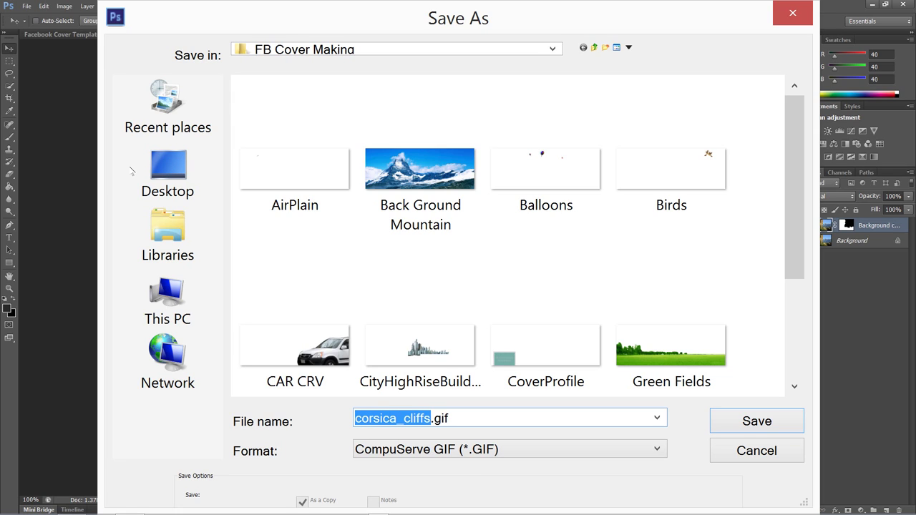
{"action": "type", "text": "Mu"}
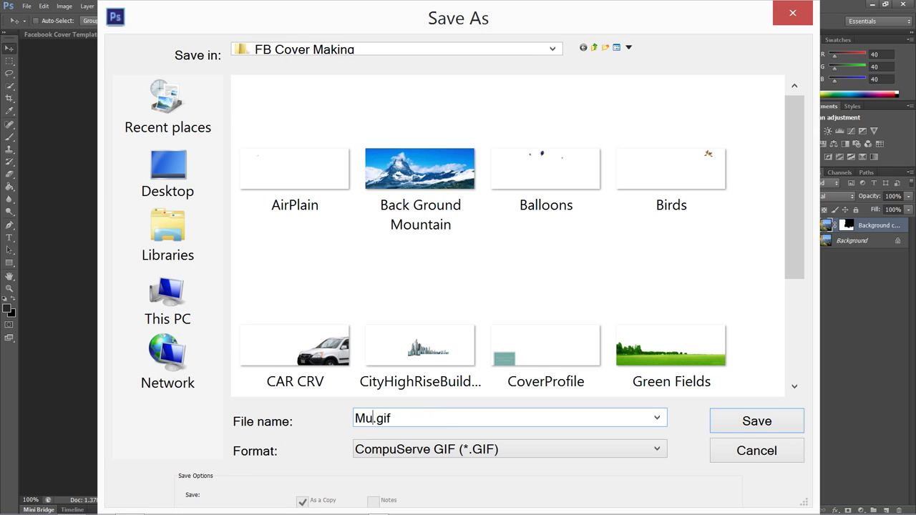
{"action": "key", "text": "BackSpace"}
{"action": "type", "text": "ountail"}
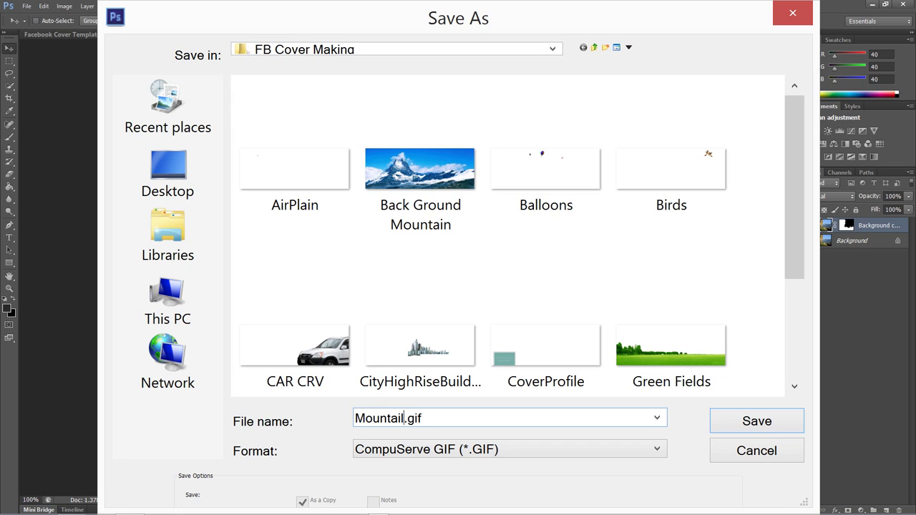
{"action": "type", "text": " Cut"}
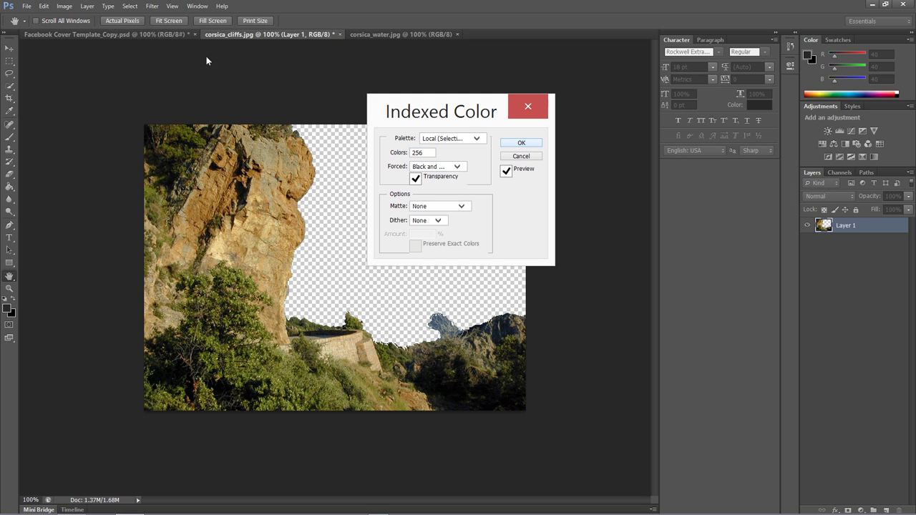
{"action": "key", "text": "Return"}
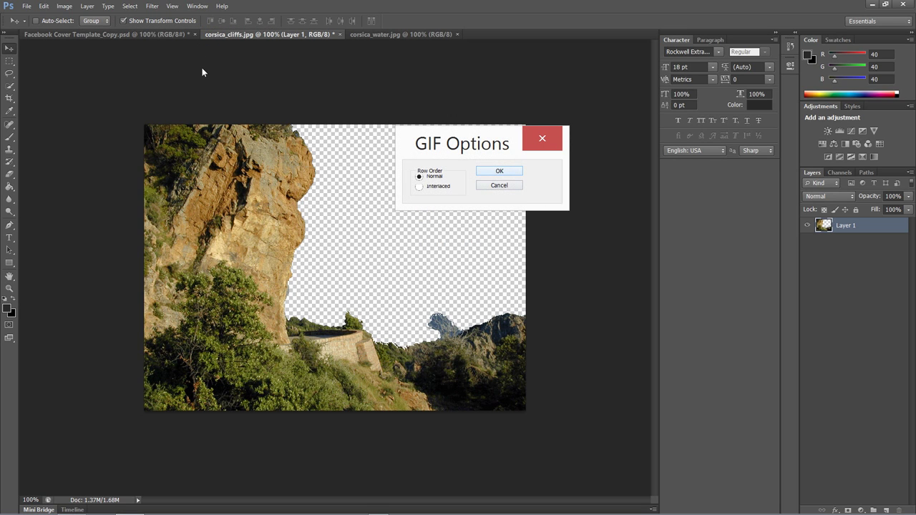
{"action": "key", "text": "Return"}
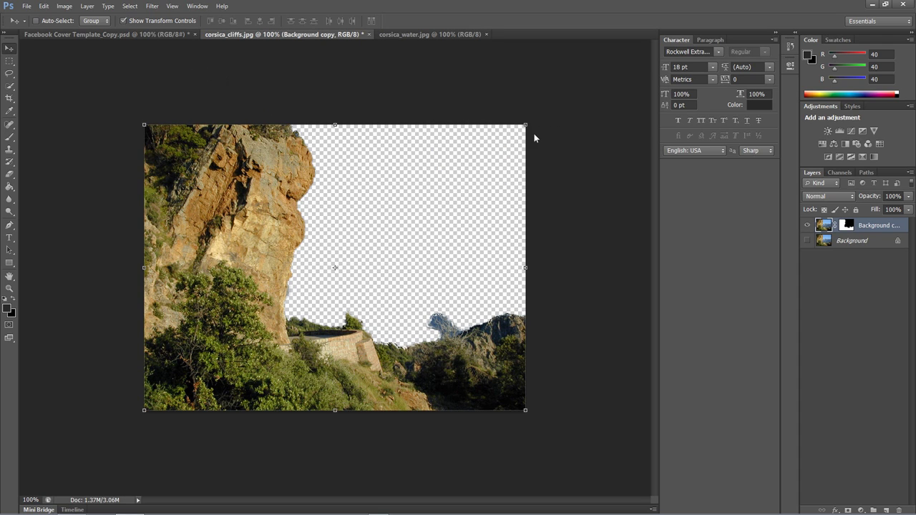
- View the saved Mountail Cut GIF in Windows Photo Viewer and return to Photoshop
{"action": "left_click", "coordinate": [605, 120]}
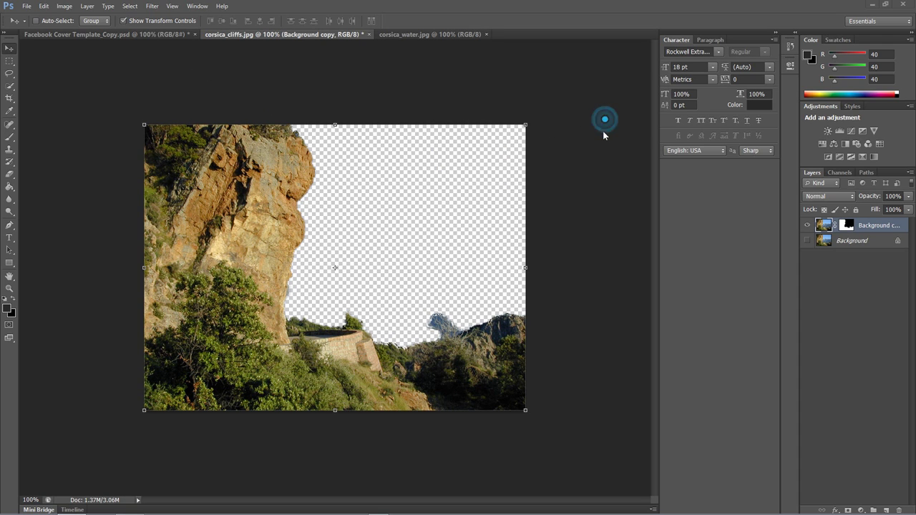
{"action": "left_click", "coordinate": [488, 124]}
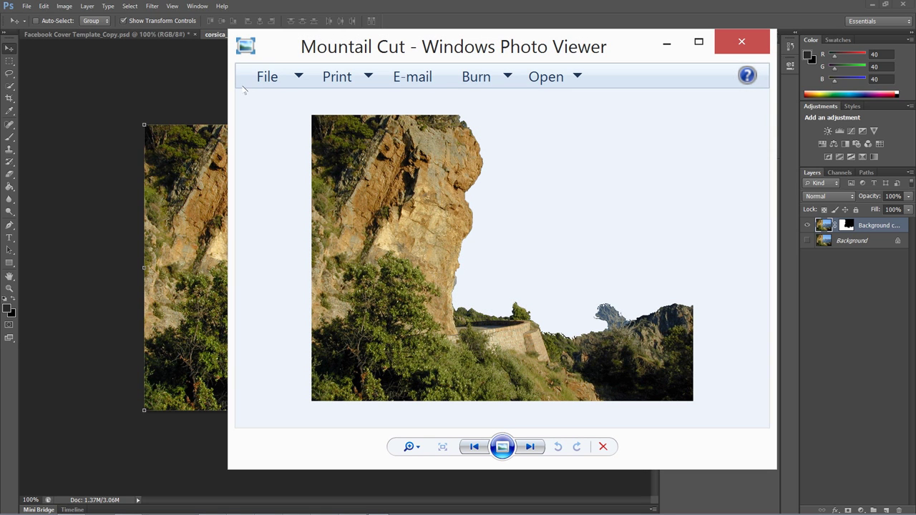
{"action": "left_click", "coordinate": [297, 18]}
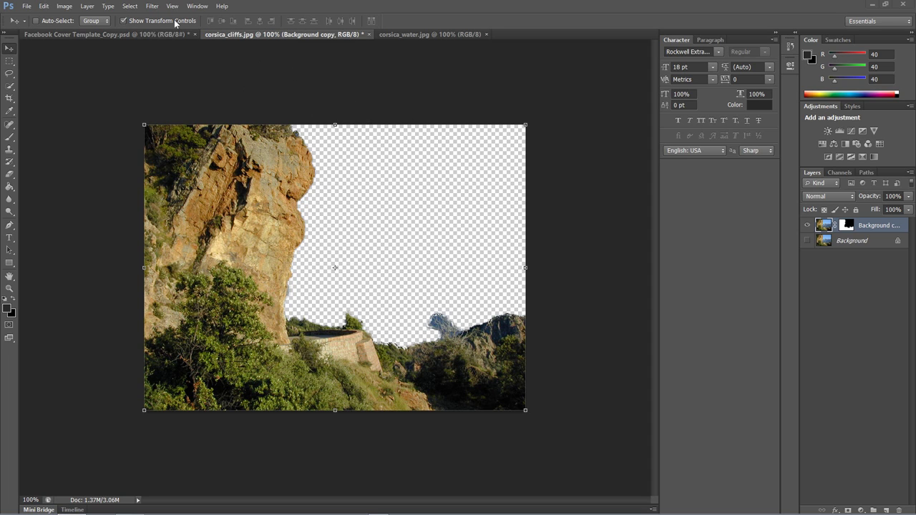
- Apply Levels with the default settings to the corsica_water.jpg photo
{"action": "key", "text": "ctrl+Tab"}
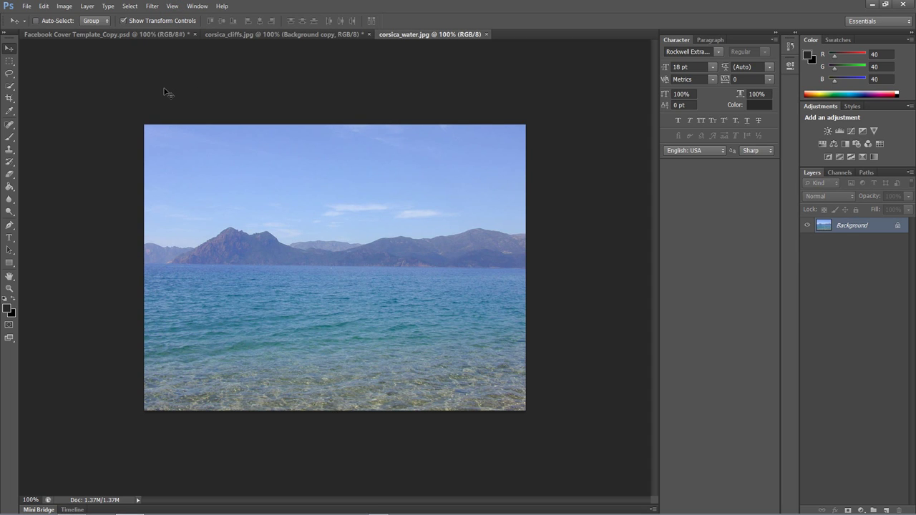
{"action": "left_click", "coordinate": [164, 93]}
{"action": "key", "text": "ctrl+l"}
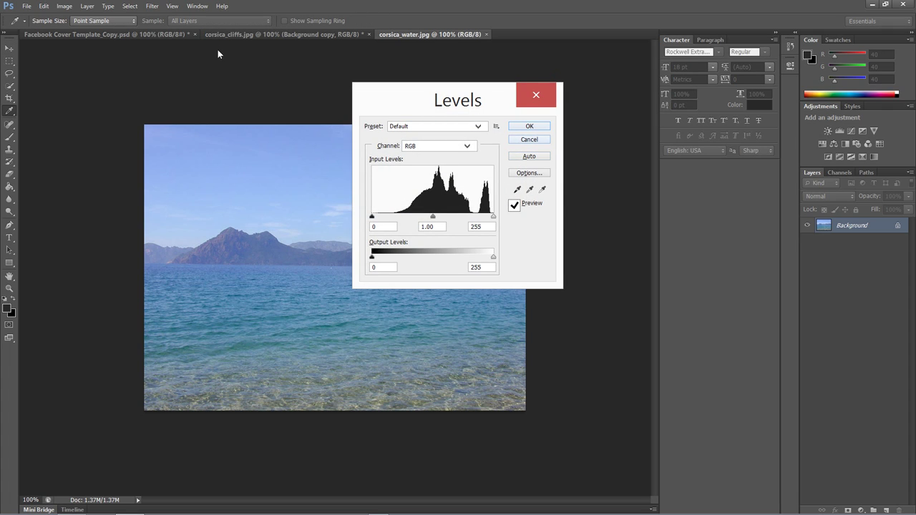
{"action": "key", "text": "Return"}
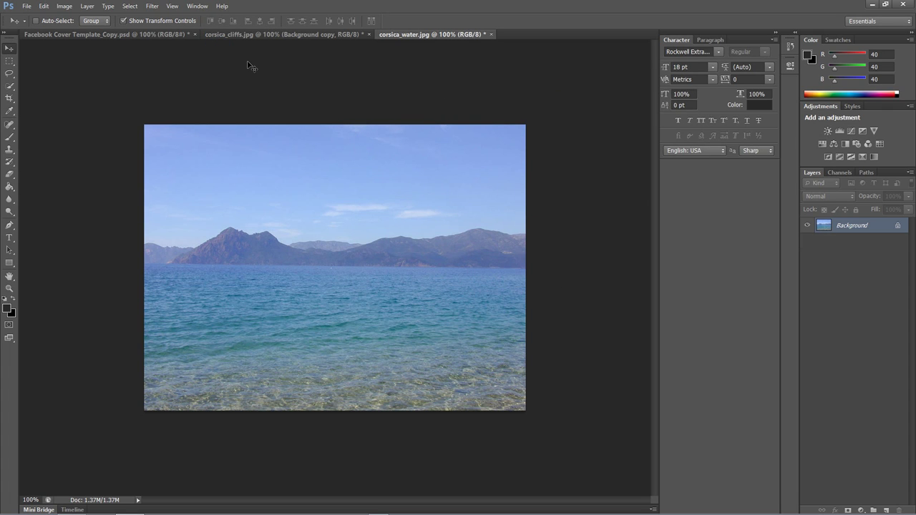
- Duplicate the water photo's Background layer and copy the duplicate into corsica_cliffs.jpg
{"action": "key", "text": "ctrl+j"}
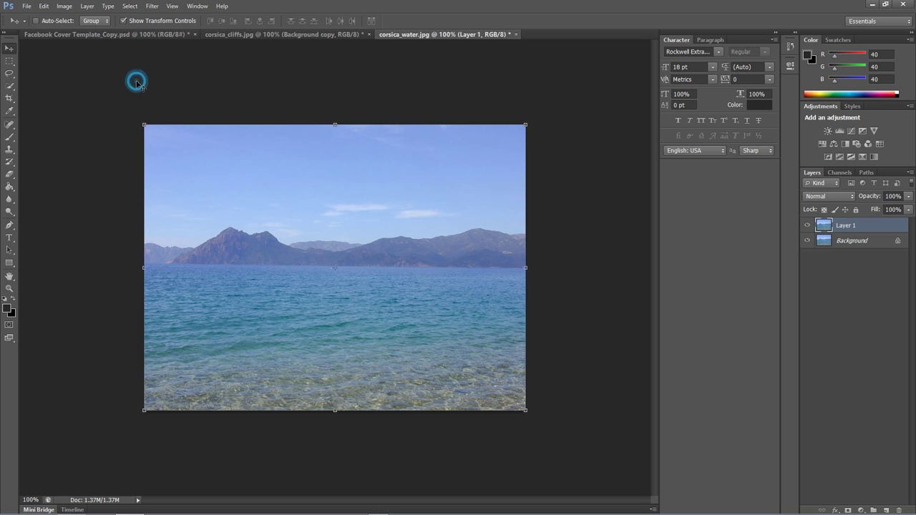
{"action": "mouse_move", "coordinate": [136, 80]}
{"action": "left_mouse_down"}
{"action": "mouse_move", "coordinate": [116, 16]}
{"action": "mouse_move", "coordinate": [129, 86]}
{"action": "mouse_move", "coordinate": [138, 79]}
{"action": "left_mouse_up"}
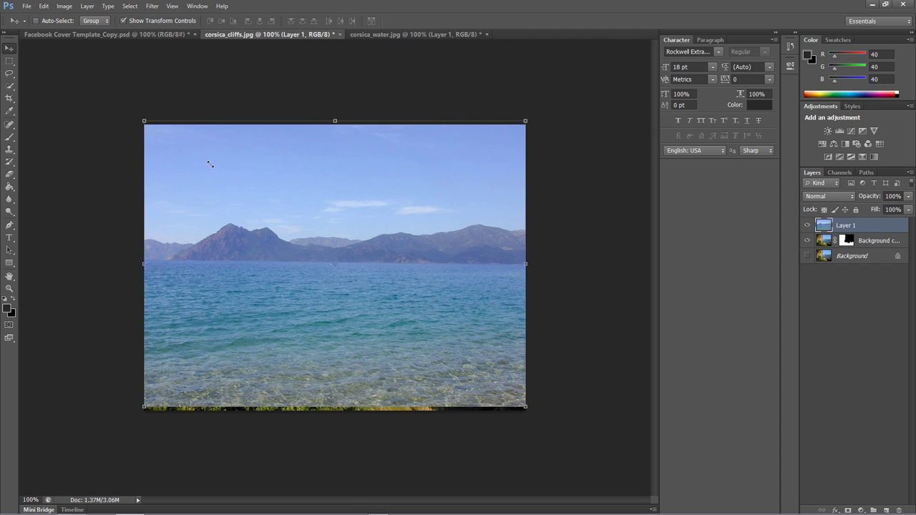
- Stretch the water layer to 101.33% height to fill the canvas, and move it beneath the masked cliff layer
{"action": "mouse_move", "coordinate": [525, 406]}
{"action": "left_mouse_down"}
{"action": "mouse_move", "coordinate": [526, 423]}
{"action": "mouse_move", "coordinate": [526, 410]}
{"action": "left_mouse_up"}
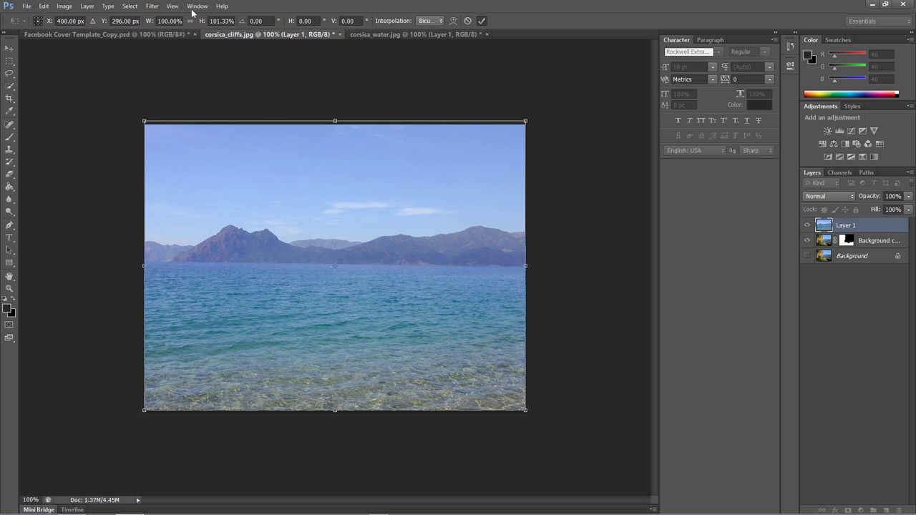
{"action": "key", "text": "Return"}
{"action": "left_click_drag", "start_coordinate": [859, 226], "coordinate": [859, 248]}
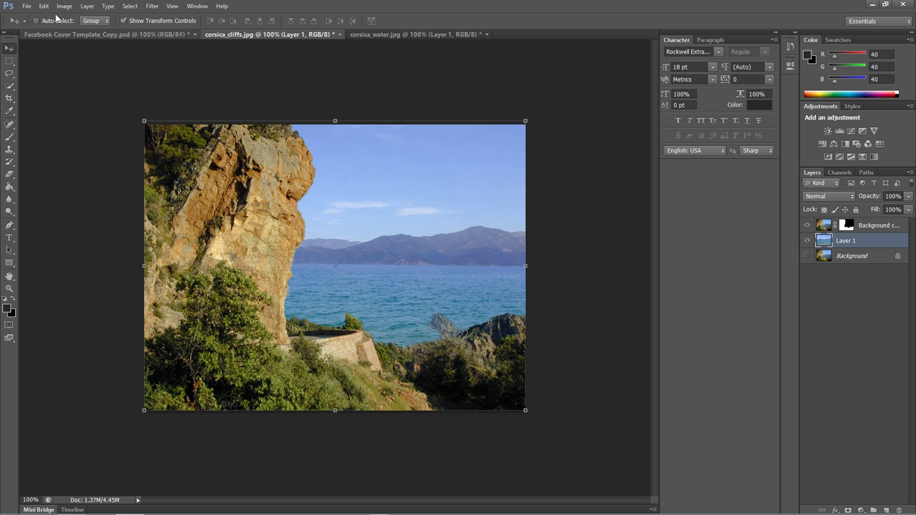
- Place the Back Ground Mountain image into Facebook Cover Template_Copy.psd at its fitted 36.34% size
{"action": "left_click", "coordinate": [68, 33]}
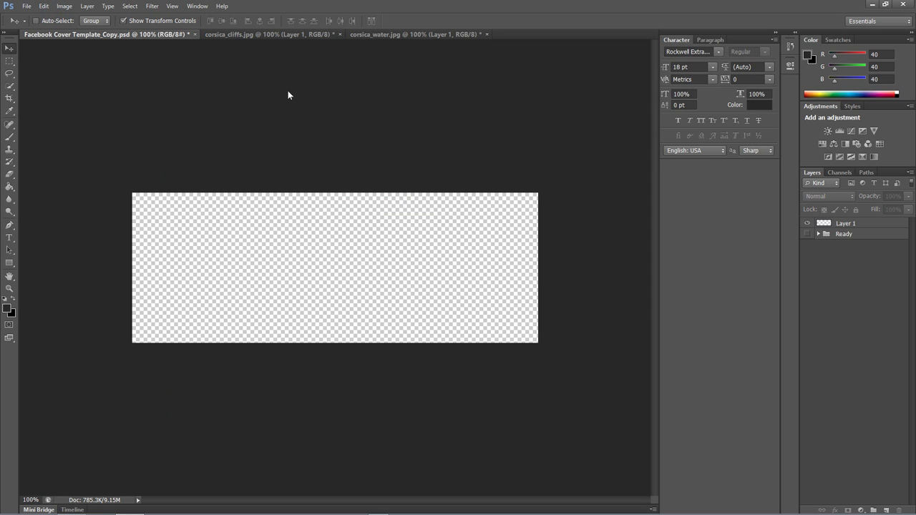
{"action": "left_click", "coordinate": [26, 5]}
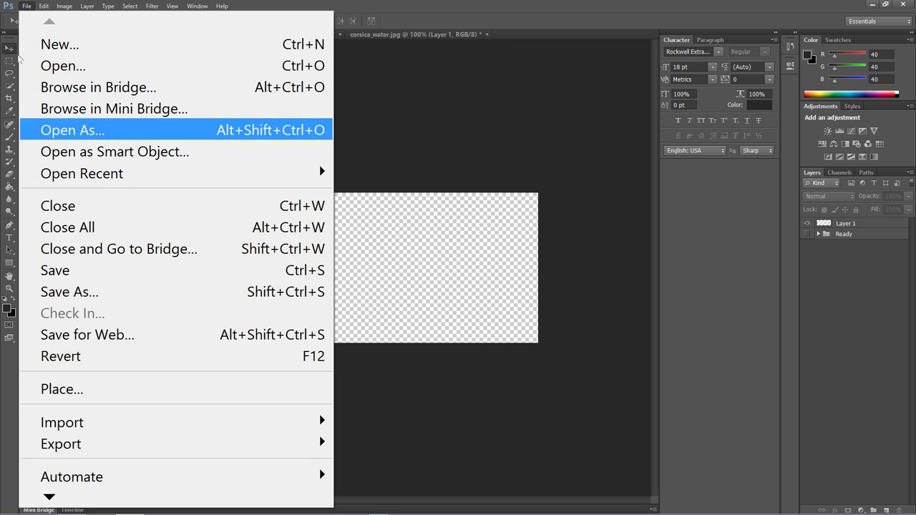
{"action": "key", "text": "Down"}
{"action": "key", "text": "Down"}
{"action": "key", "text": "Down"}
{"action": "key", "text": "Down"}
{"action": "key", "text": "Down"}
{"action": "key", "text": "Down"}
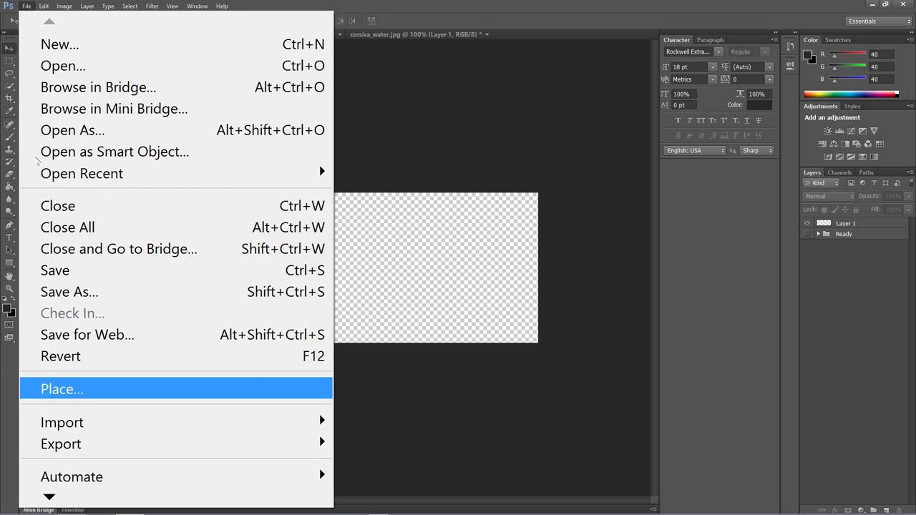
{"action": "key", "text": "Return"}
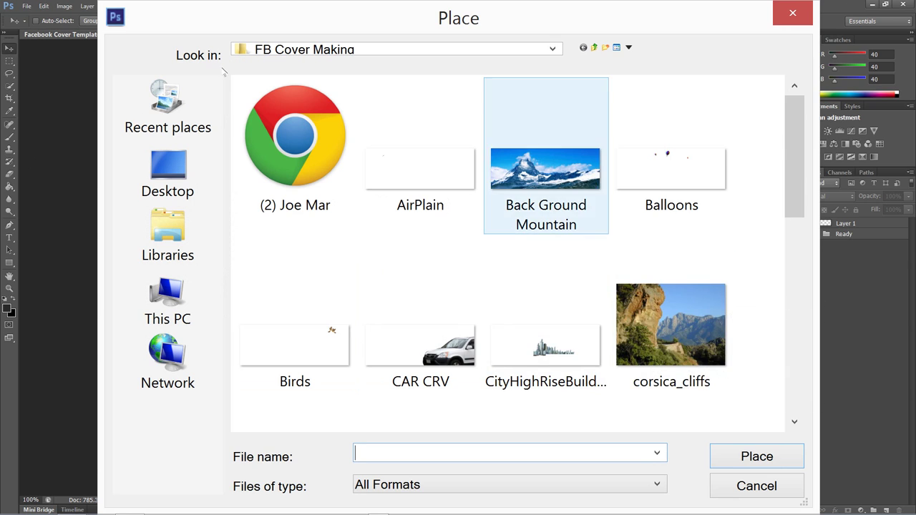
{"action": "double_click", "coordinate": [545, 169]}
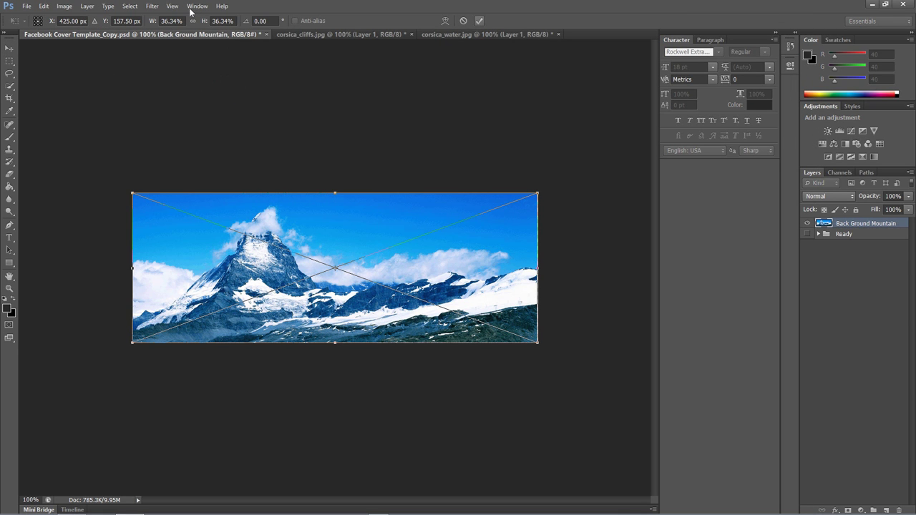
{"action": "key", "text": "Return"}
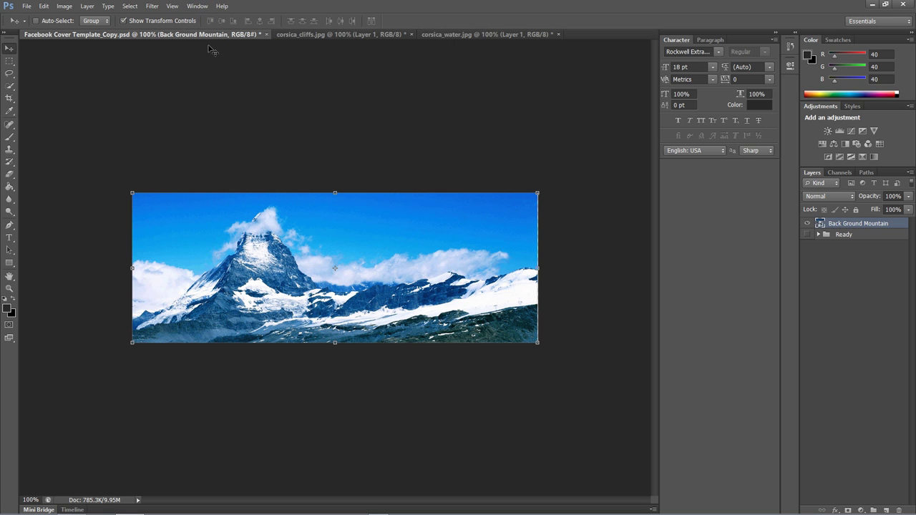
- Place the Green Fields image above the mountain background at its fitted 36.34% size
{"action": "left_click", "coordinate": [26, 6]}
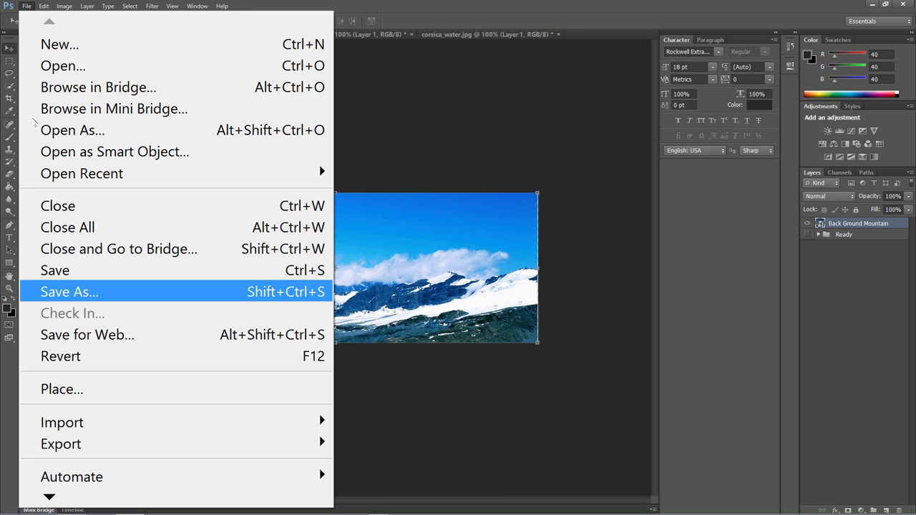
{"action": "left_click", "coordinate": [61, 389]}
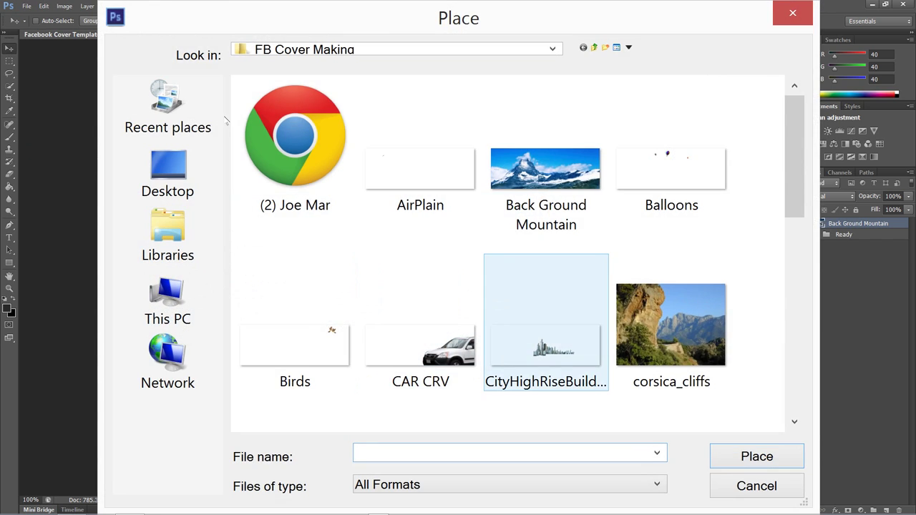
{"action": "scroll", "coordinate": [323, 116], "scroll_direction": "down", "scroll_amount": 5}
{"action": "scroll", "coordinate": [323, 122], "scroll_direction": "down", "scroll_amount": 4}
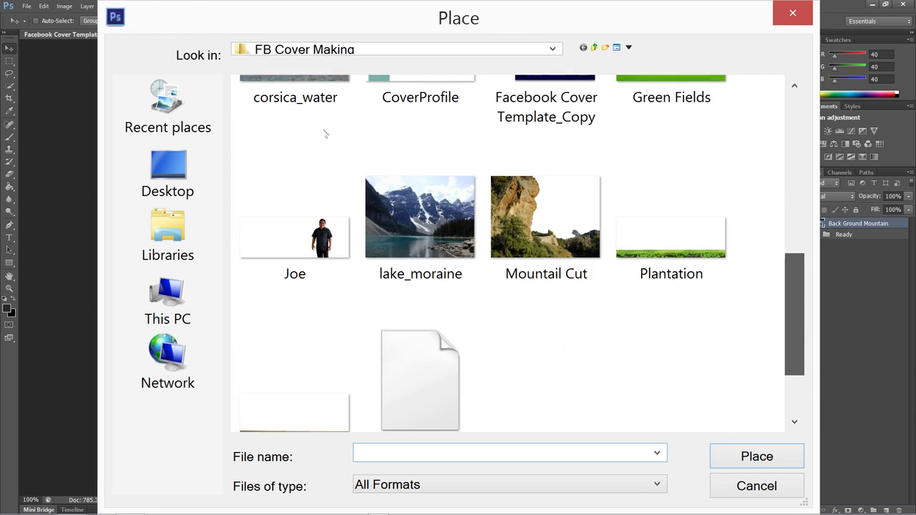
{"action": "left_click_drag", "start_coordinate": [796, 358], "coordinate": [796, 261]}
{"action": "left_click", "coordinate": [671, 250]}
{"action": "key", "text": "Return"}
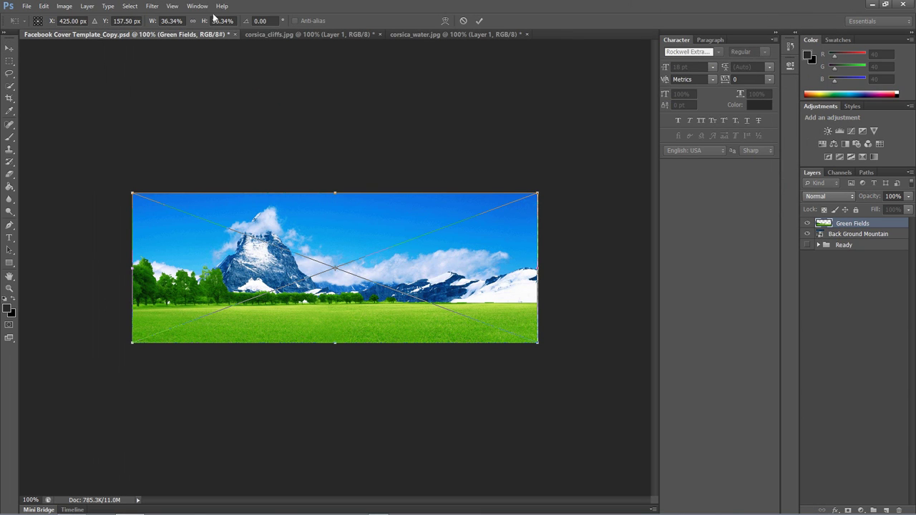
{"action": "key", "text": "Return"}
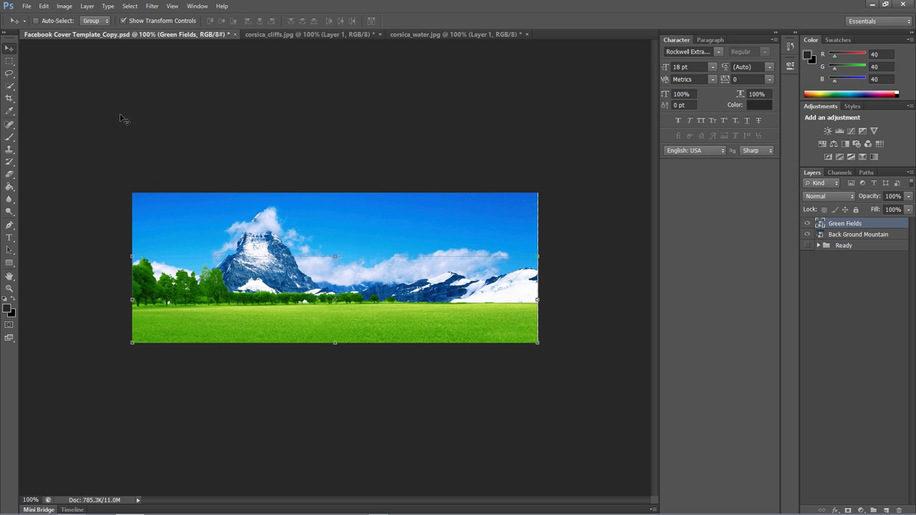
{"action": "left_click", "coordinate": [25, 5]}
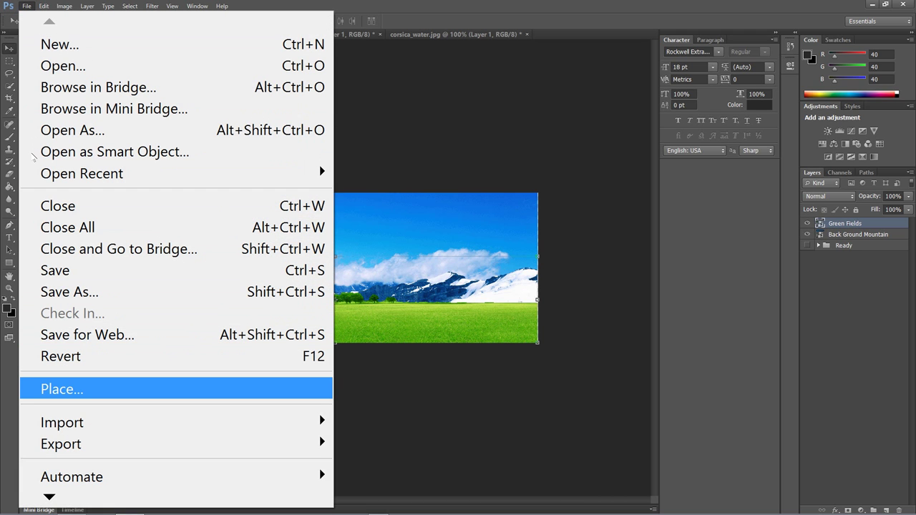
{"action": "left_click", "coordinate": [33, 160]}
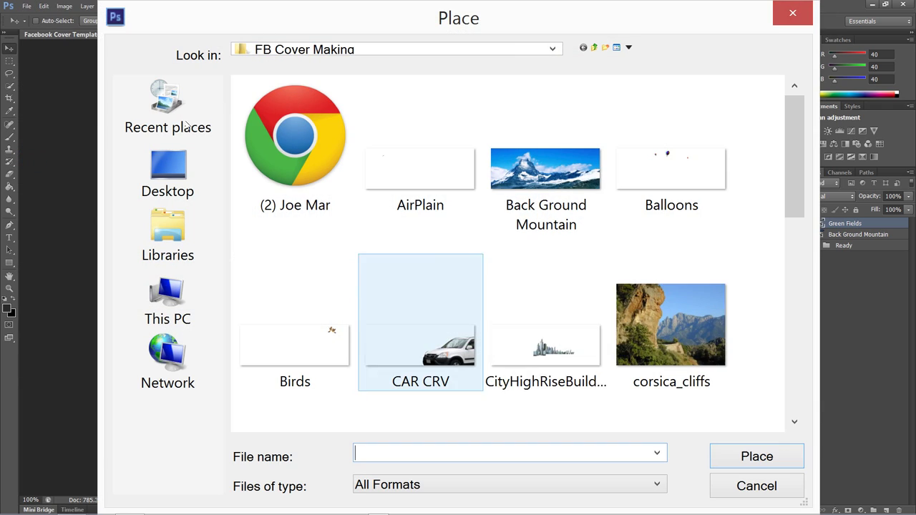
{"action": "scroll", "coordinate": [322, 79], "scroll_direction": "down", "scroll_amount": 5}
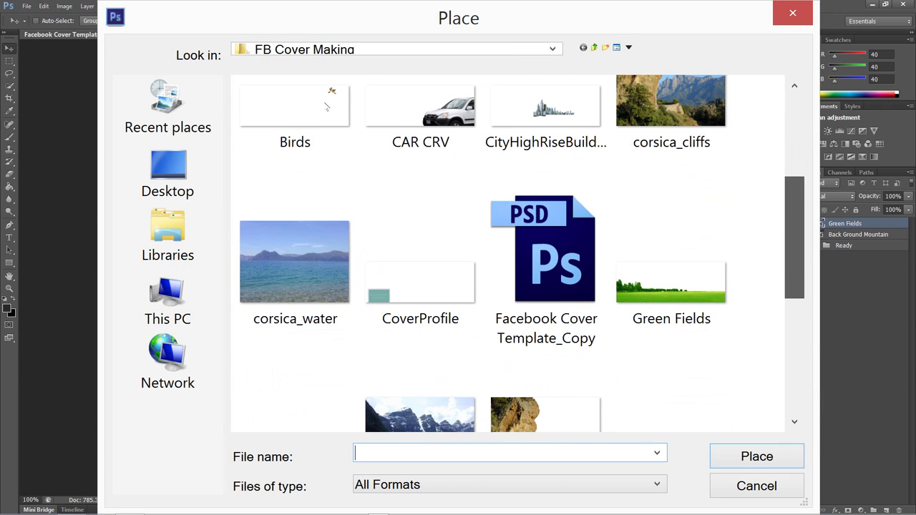
{"action": "scroll", "coordinate": [327, 140], "scroll_direction": "down", "scroll_amount": 3}
{"action": "scroll", "coordinate": [322, 88], "scroll_direction": "up", "scroll_amount": 7}
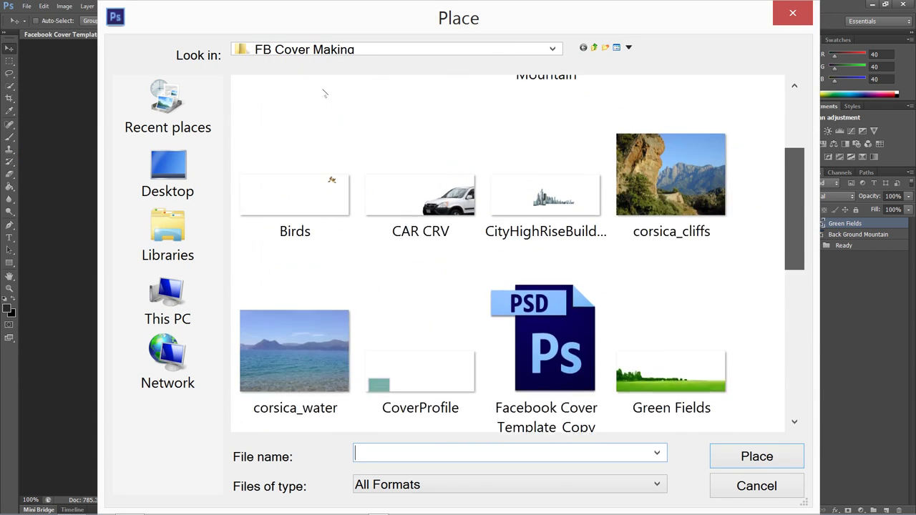
{"action": "double_click", "coordinate": [546, 287]}
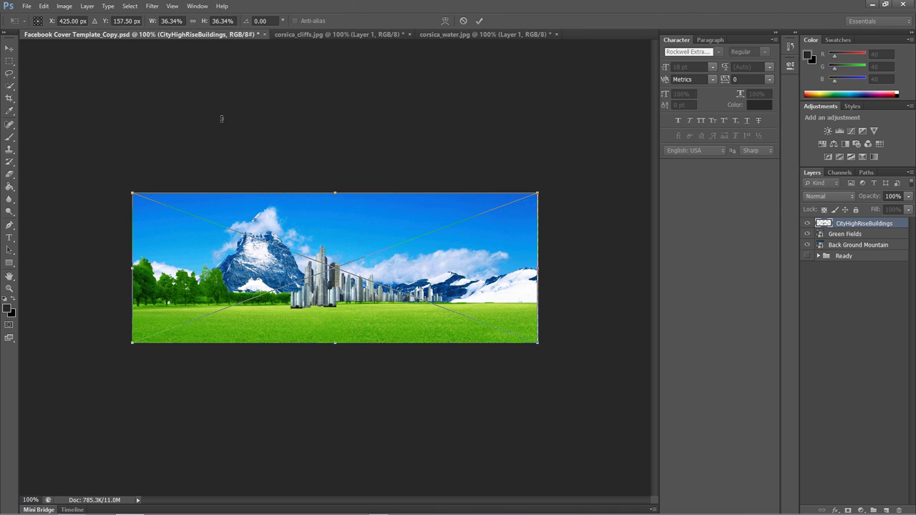
{"action": "left_click_drag", "start_coordinate": [133, 116], "coordinate": [133, 122]}
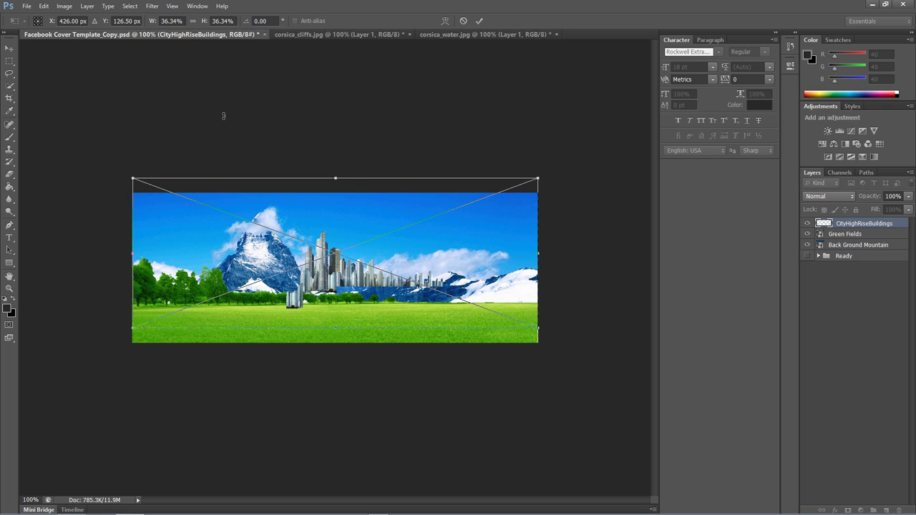
{"action": "key", "text": "ctrl+z"}
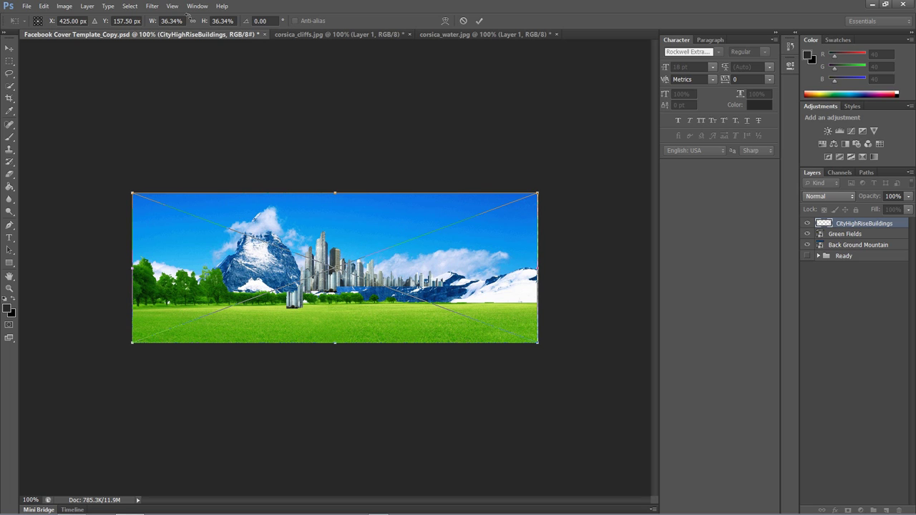
{"action": "key", "text": "Escape"}
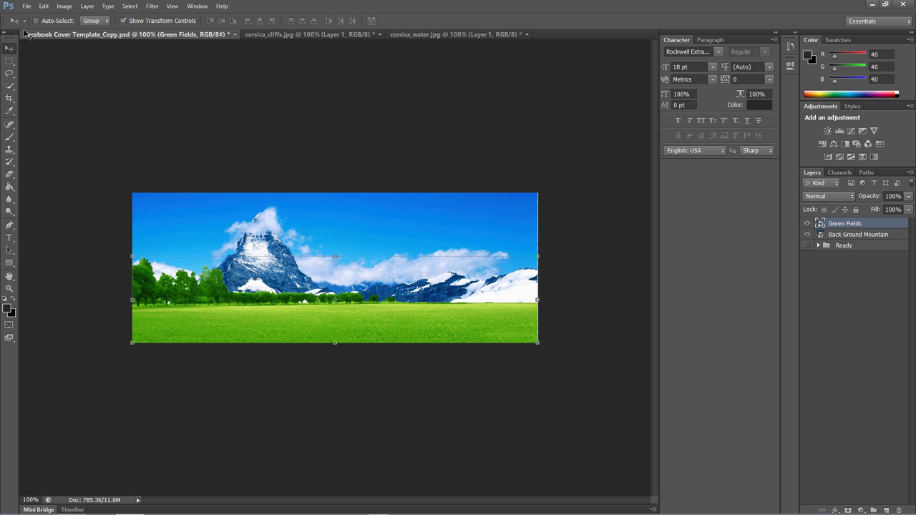
- Place the CityHighRiseBuildings image above Green Fields at its fitted 36.34% size
{"action": "left_click", "coordinate": [26, 6]}
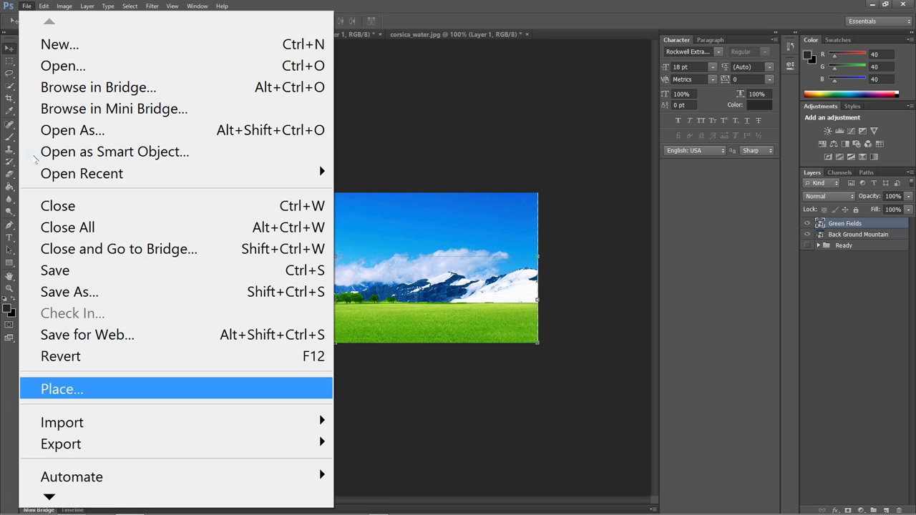
{"action": "left_click", "coordinate": [43, 389]}
{"action": "double_click", "coordinate": [547, 336]}
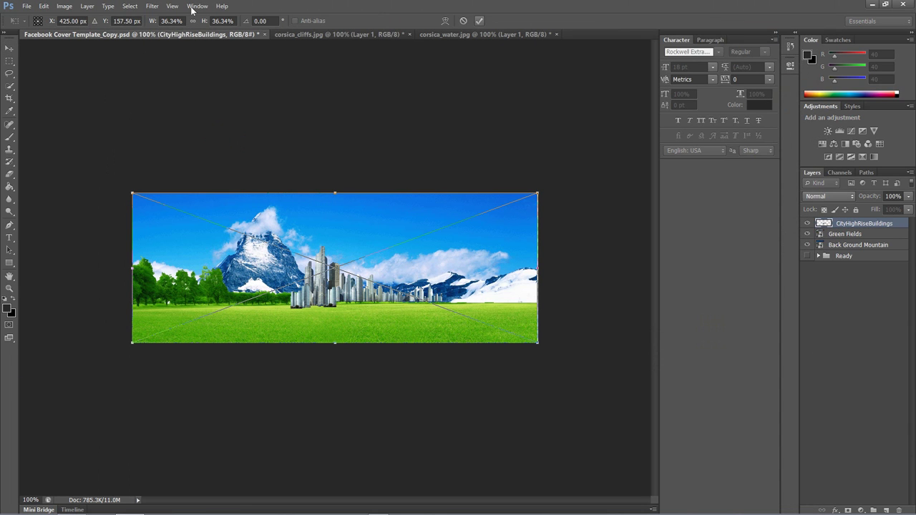
{"action": "key", "text": "Return"}
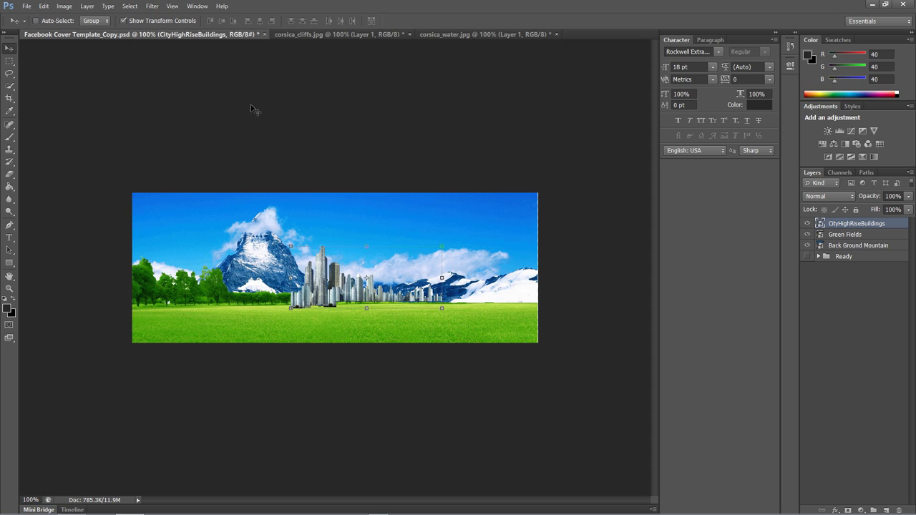
- Rasterize the CityHighRiseBuildings, Green Fields and Back Ground Mountain layers together
{"action": "key", "text": "ctrl+alt+a"}
{"action": "right_click", "coordinate": [339, 101]}
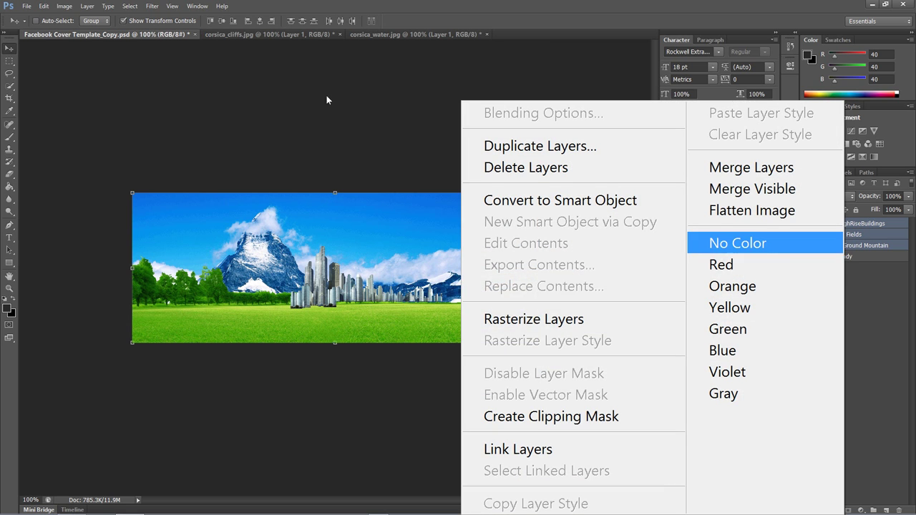
{"action": "left_click", "coordinate": [222, 126]}
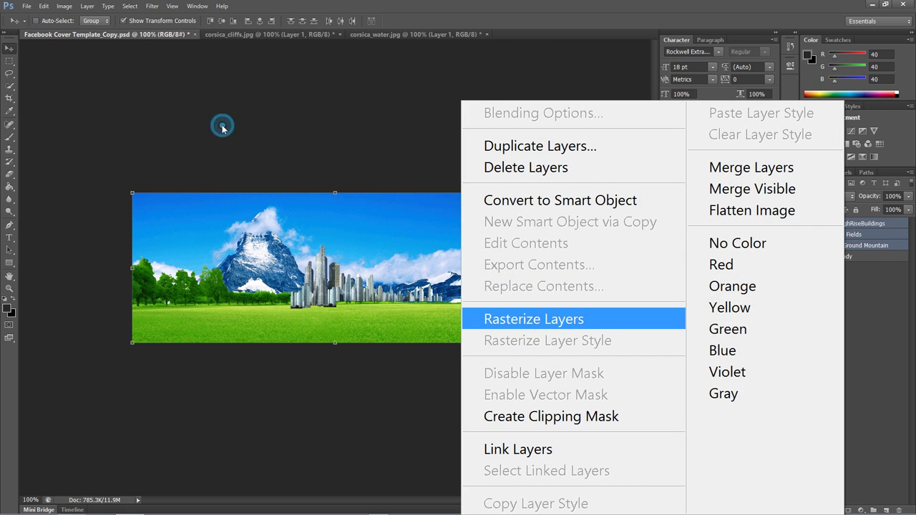
{"action": "left_click", "coordinate": [347, 128]}
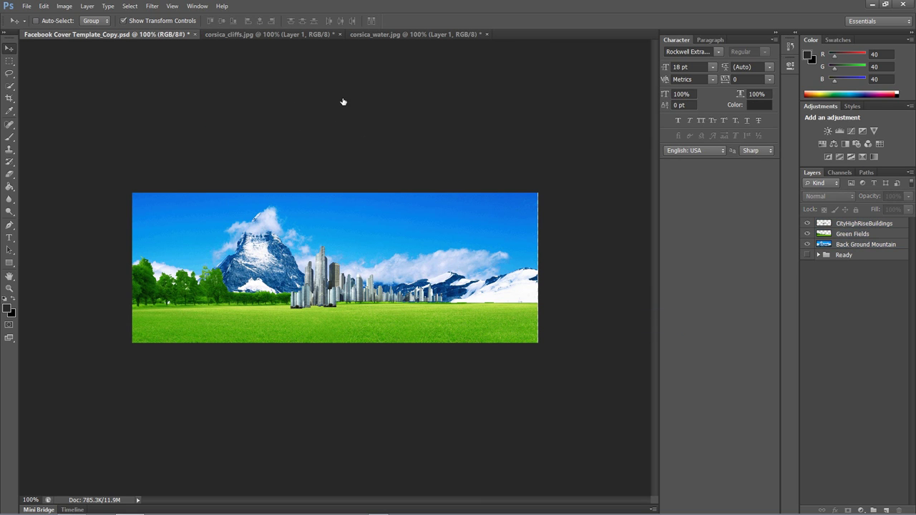
- Move the CityHighRiseBuildings layer beneath Green Fields so the buildings stand behind the trees
{"action": "left_click", "coordinate": [340, 93]}
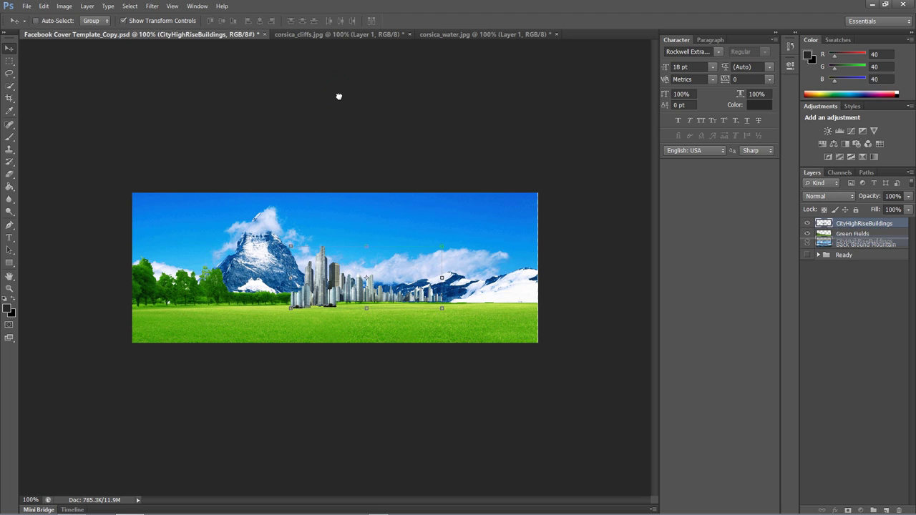
{"action": "key", "text": "ctrl+bracketleft"}
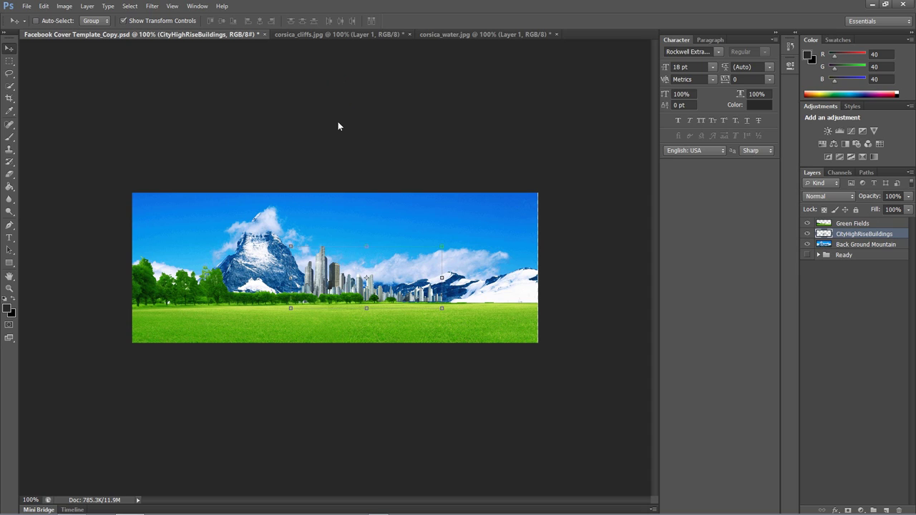
{"action": "left_click", "coordinate": [234, 65]}
- Place the Plantation image into the cover template at its fitted 36.34% size
{"action": "left_click", "coordinate": [23, 6]}
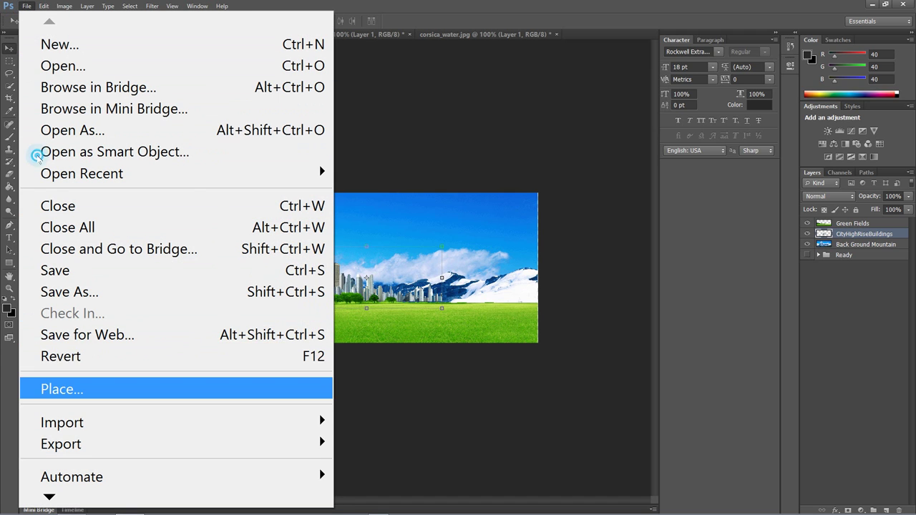
{"action": "left_click", "coordinate": [62, 388]}
{"action": "scroll", "coordinate": [319, 79], "scroll_direction": "down", "scroll_amount": 6}
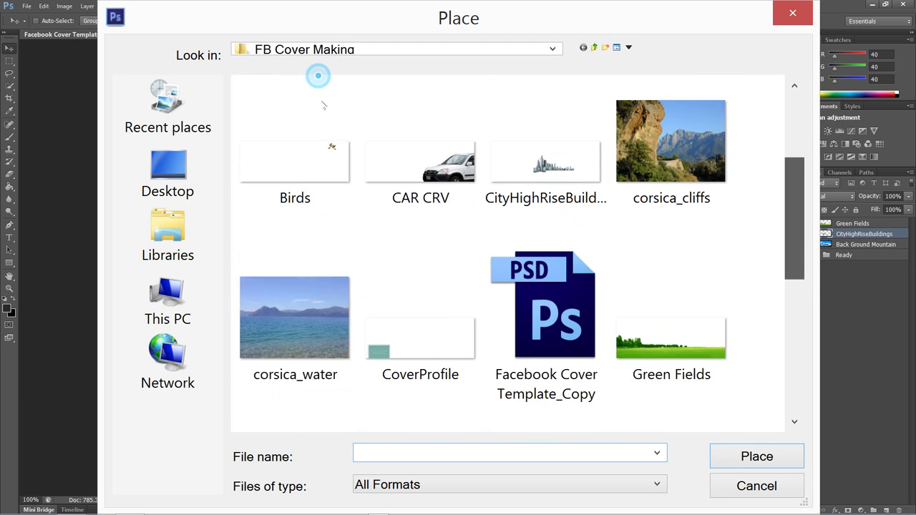
{"action": "double_click", "coordinate": [671, 272]}
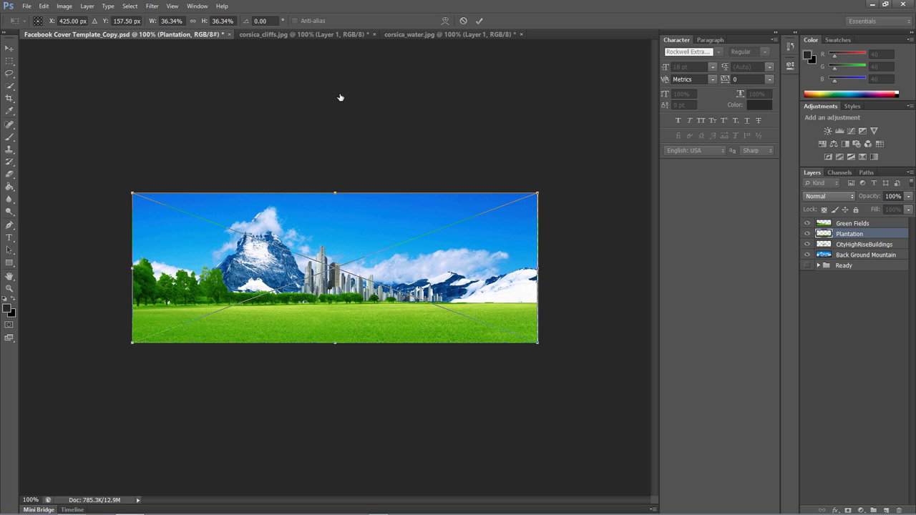
{"action": "key", "text": "Return"}
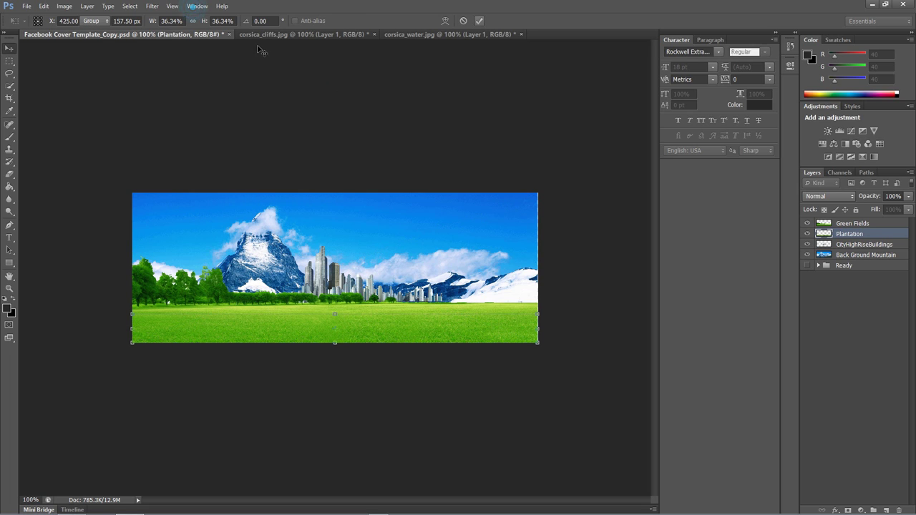
- Reorder the layers so Plantation is on top, with Green Fields below it and CityHighRiseBuildings directly above Back Ground Mountain
{"action": "key", "text": "alt+bracketright"}
{"action": "key", "text": "ctrl+bracketleft"}
{"action": "key", "text": "ctrl+bracketleft"}
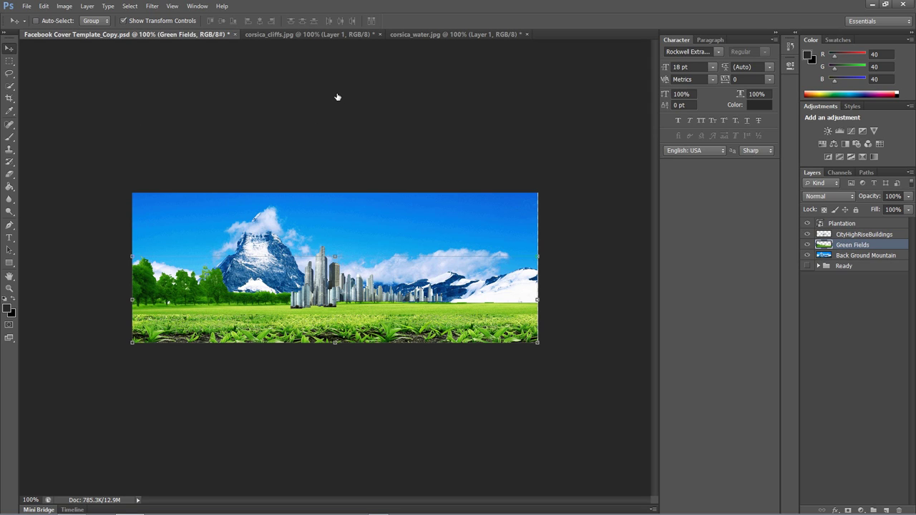
{"action": "left_click_drag", "start_coordinate": [864, 234], "coordinate": [864, 253]}
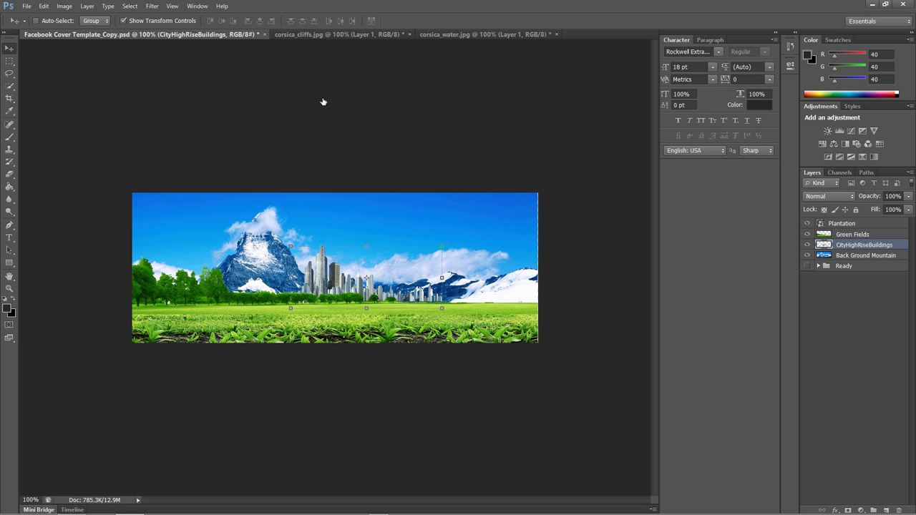
- Check the buildings and mountain layers by toggling their visibility, and hide the Green Fields layer
{"action": "left_click", "coordinate": [807, 245]}
{"action": "left_click", "coordinate": [807, 245]}
{"action": "key", "text": "ctrl+comma"}
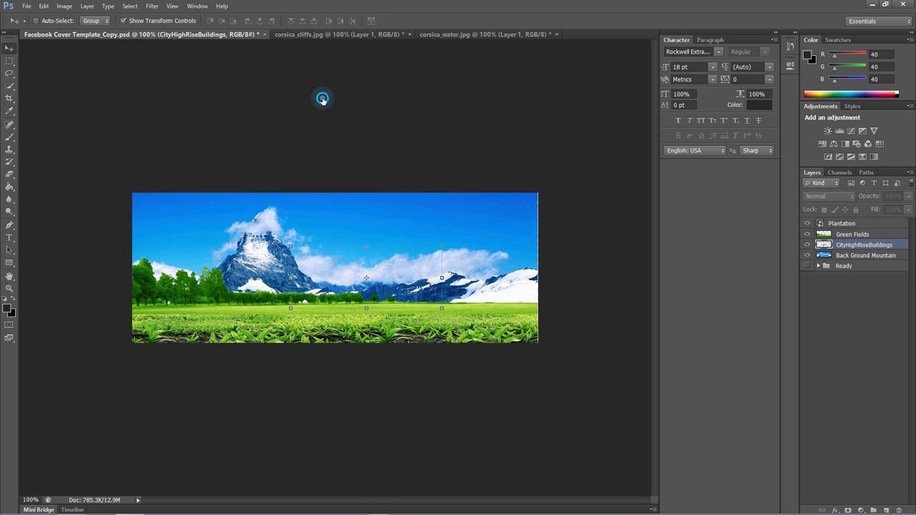
{"action": "key", "text": "ctrl+comma"}
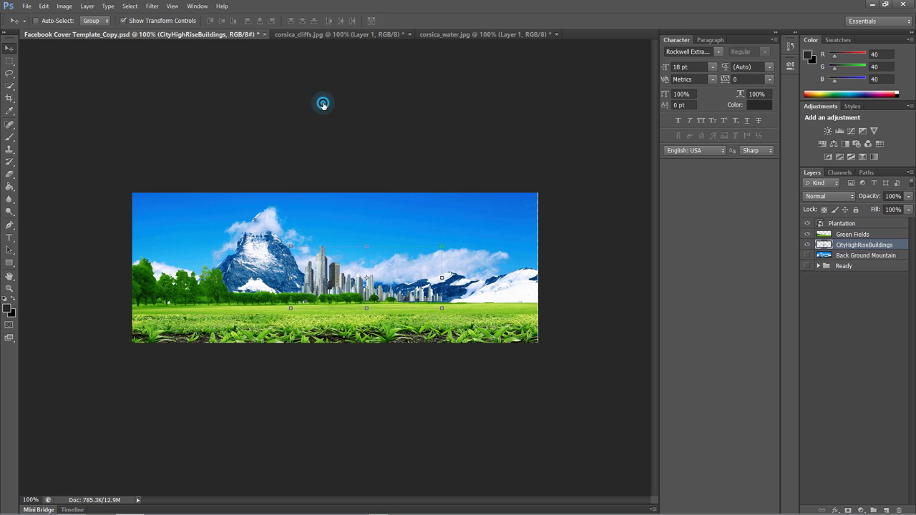
{"action": "left_click", "coordinate": [807, 256]}
{"action": "key", "text": "ctrl+comma"}
{"action": "key", "text": "ctrl+comma"}
{"action": "key", "text": "ctrl+comma"}
{"action": "key", "text": "ctrl+comma"}
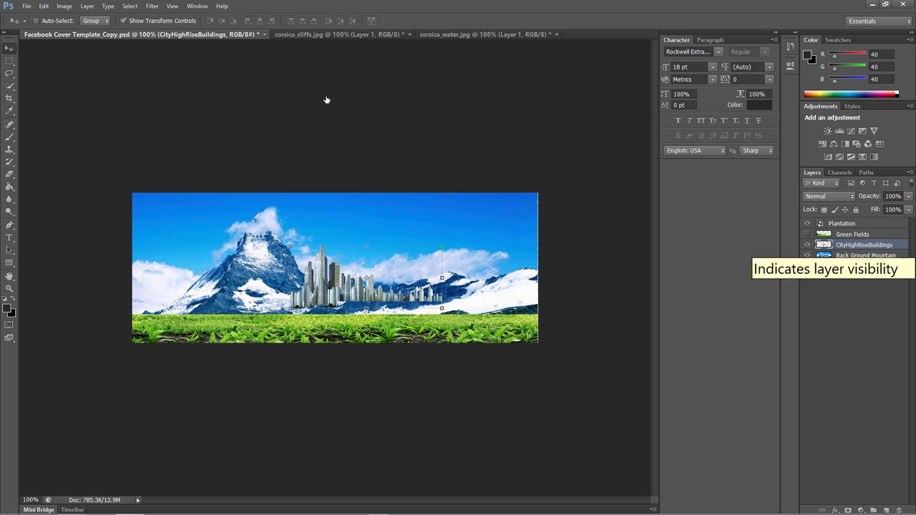
- Rasterize the Plantation layer, and check its coverage by hiding and showing it
{"action": "key", "text": "alt+bracketright"}
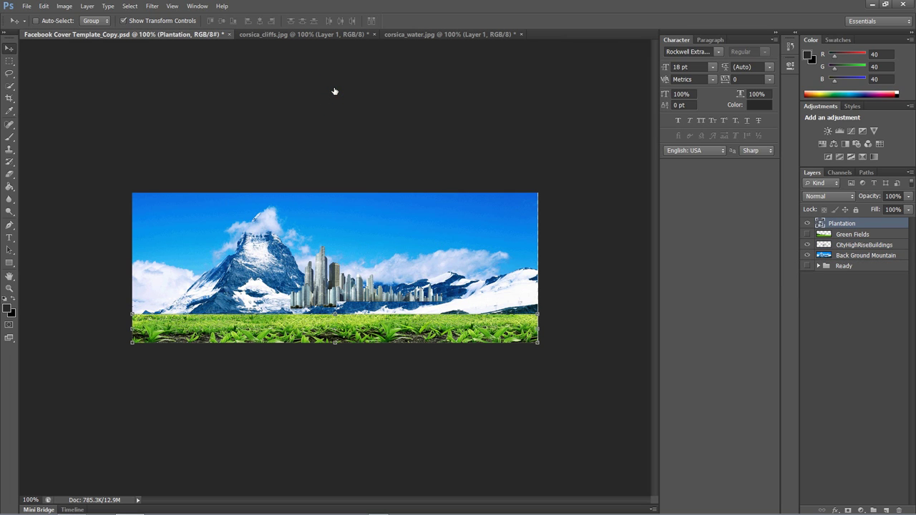
{"action": "key", "text": "shift+F10"}
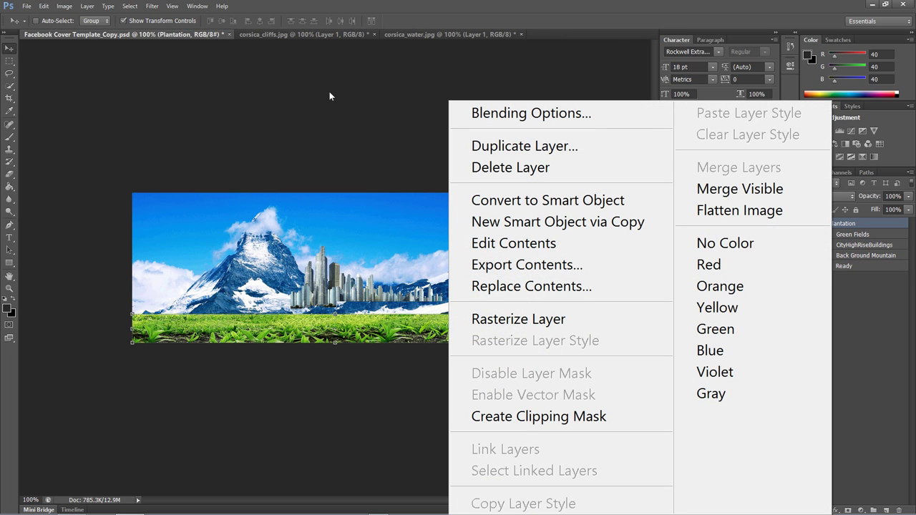
{"action": "key", "text": "r"}
{"action": "key", "text": "r"}
{"action": "key", "text": "r"}
{"action": "key", "text": "Return"}
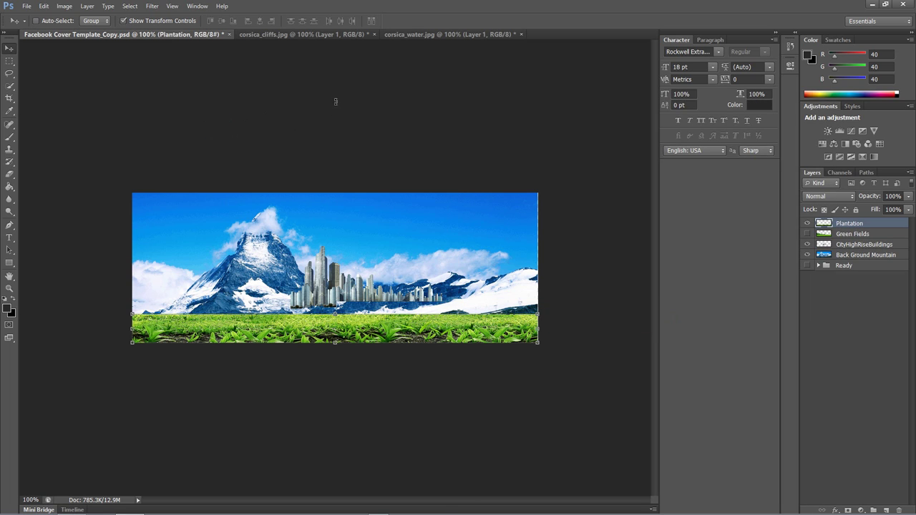
{"action": "key", "text": "ctrl+comma"}
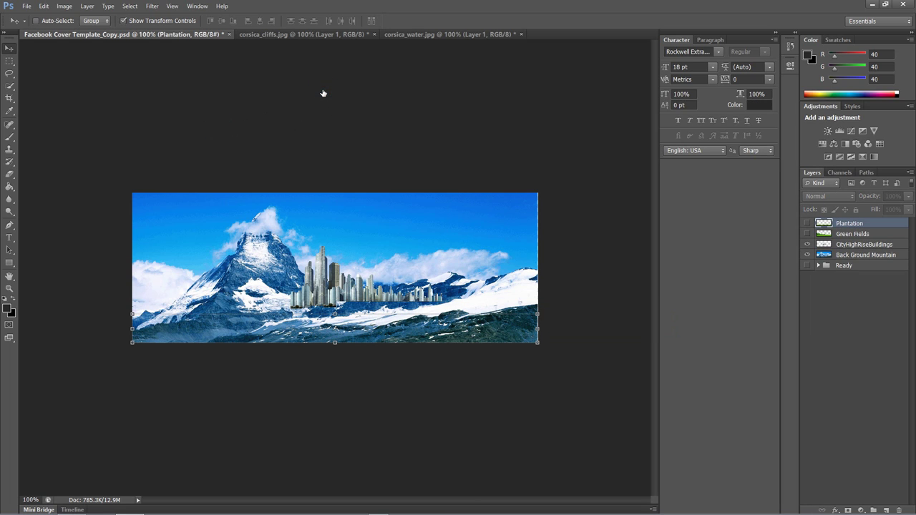
{"action": "key", "text": "ctrl+comma"}
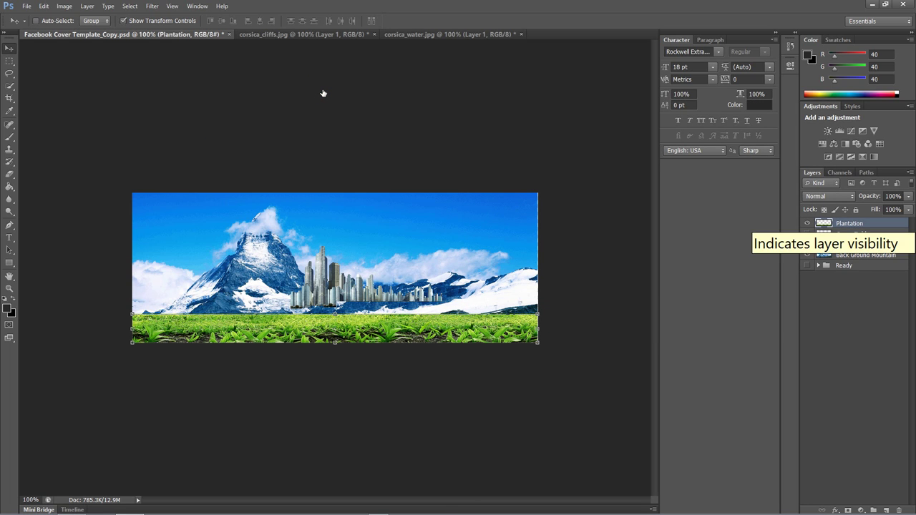
- Show the Green Fields layer again and turn off the transform controls
{"action": "left_click", "coordinate": [808, 233]}
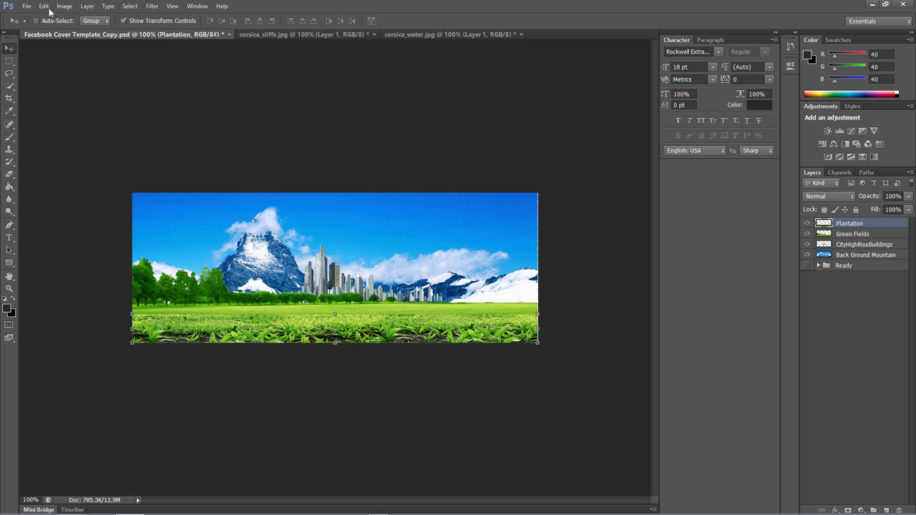
{"action": "left_click", "coordinate": [124, 21]}
- Place the Balloons image into the cover template at its fitted 36.34% size
{"action": "left_click", "coordinate": [26, 6]}
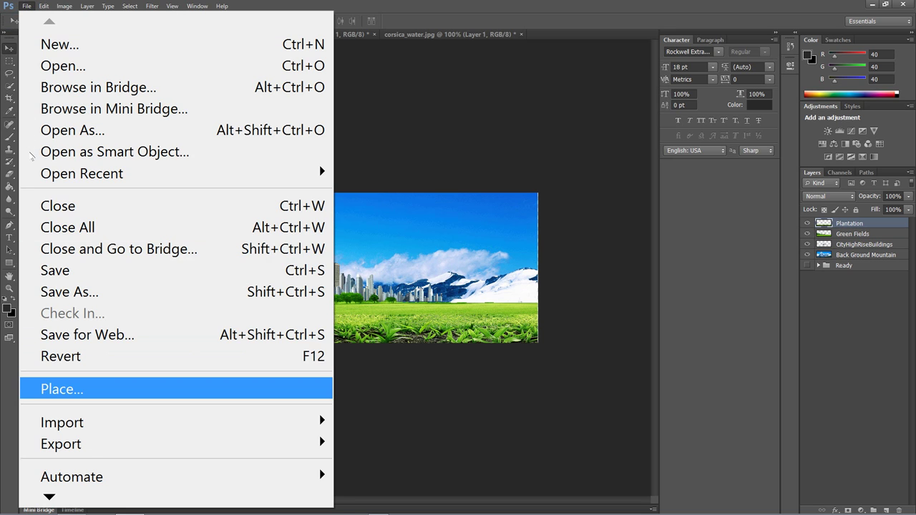
{"action": "left_click", "coordinate": [32, 155]}
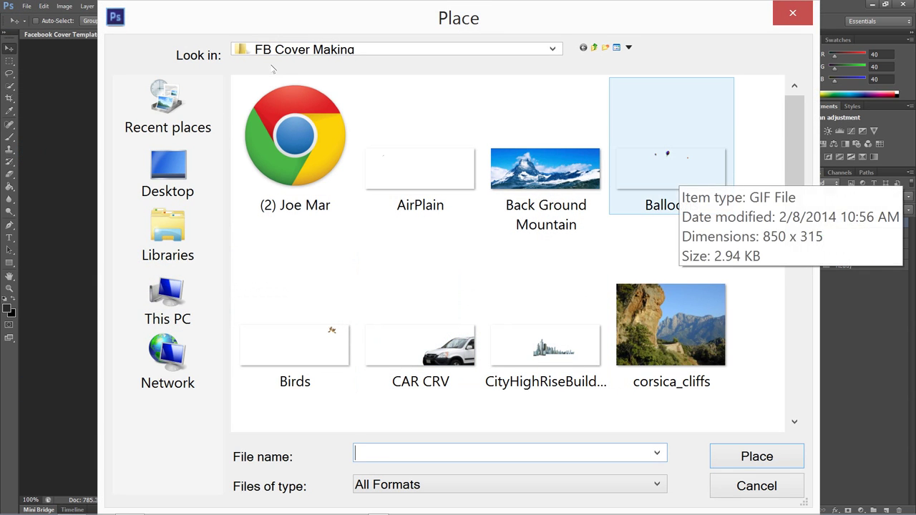
{"action": "key", "text": "Return"}
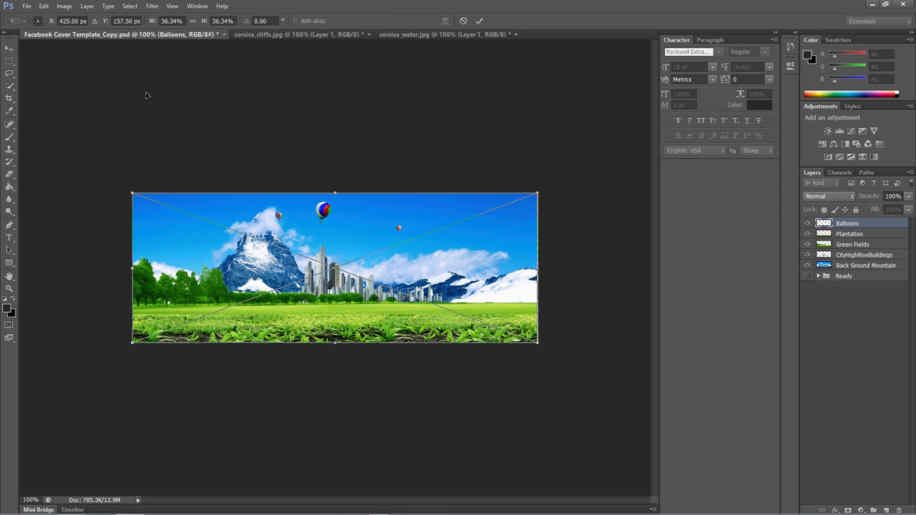
{"action": "key", "text": "Return"}
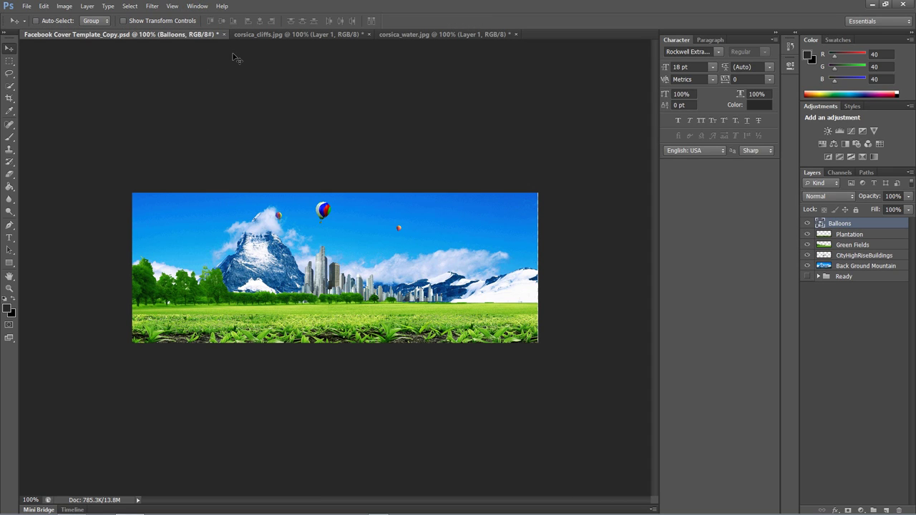
- Place the AirPlain image into the cover template at its fitted 36.34% size
{"action": "left_click", "coordinate": [9, 6]}
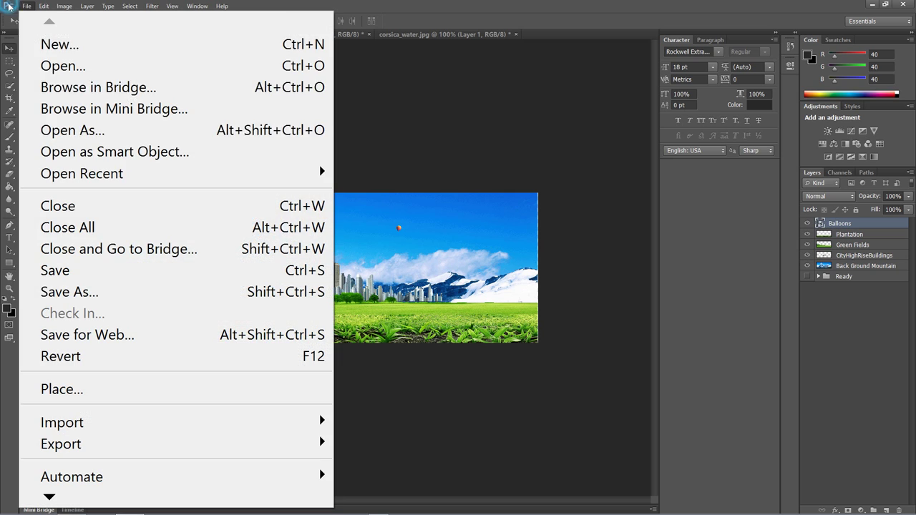
{"action": "left_click", "coordinate": [61, 389]}
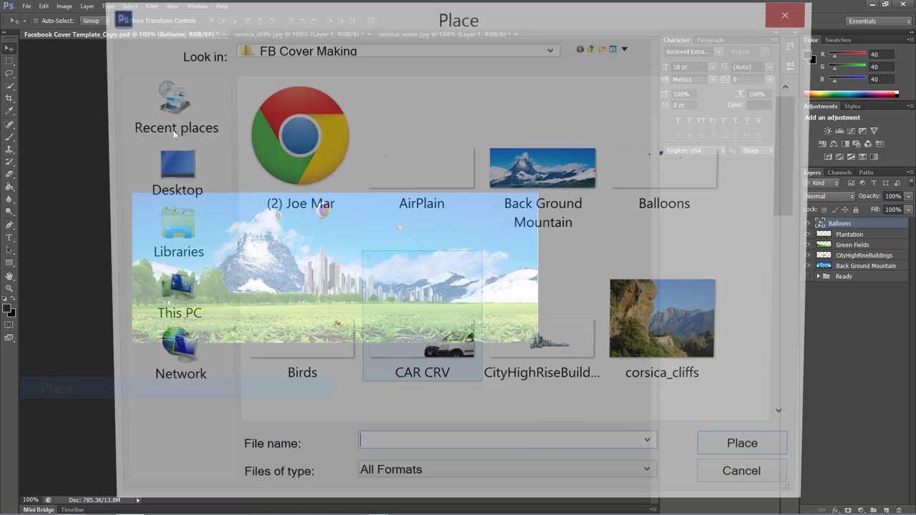
{"action": "left_click", "coordinate": [421, 158]}
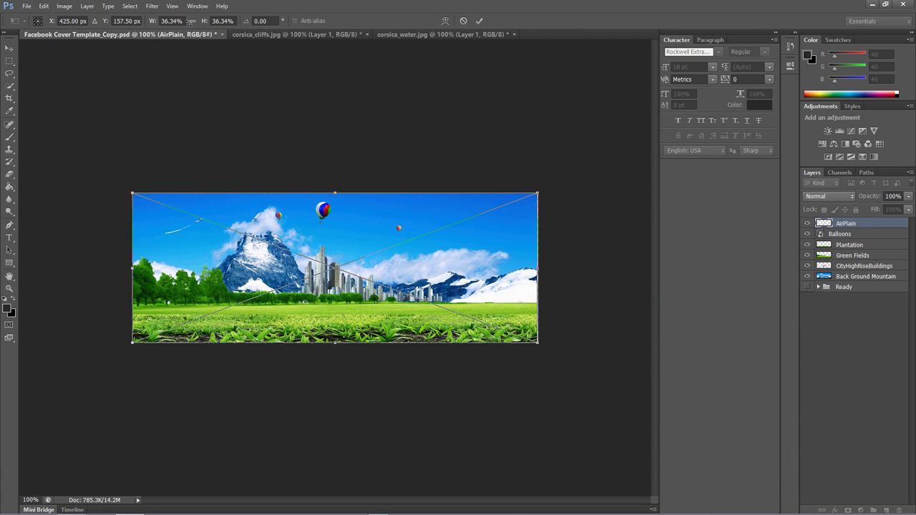
{"action": "key", "text": "Return"}
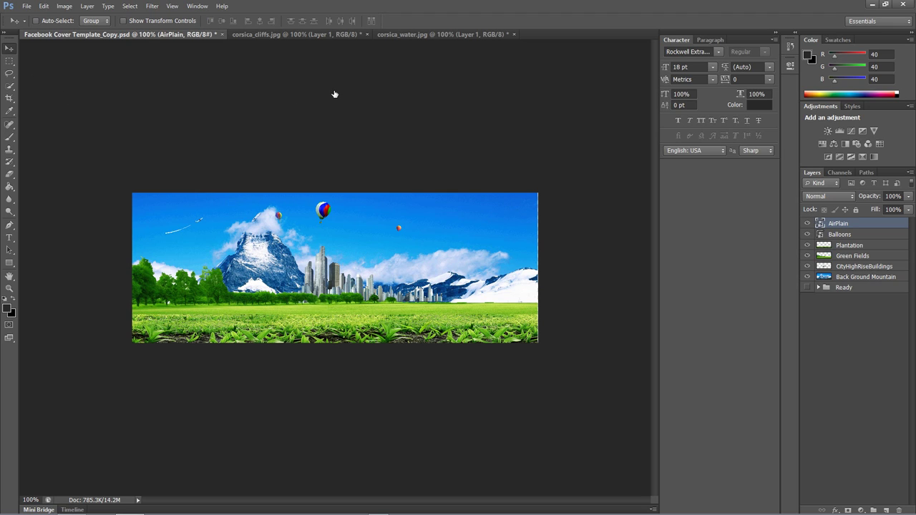
- Rasterize the AirPlain and Balloons layers together
{"action": "left_click", "coordinate": [838, 234], "text": "shift"}
{"action": "right_click", "coordinate": [836, 234]}
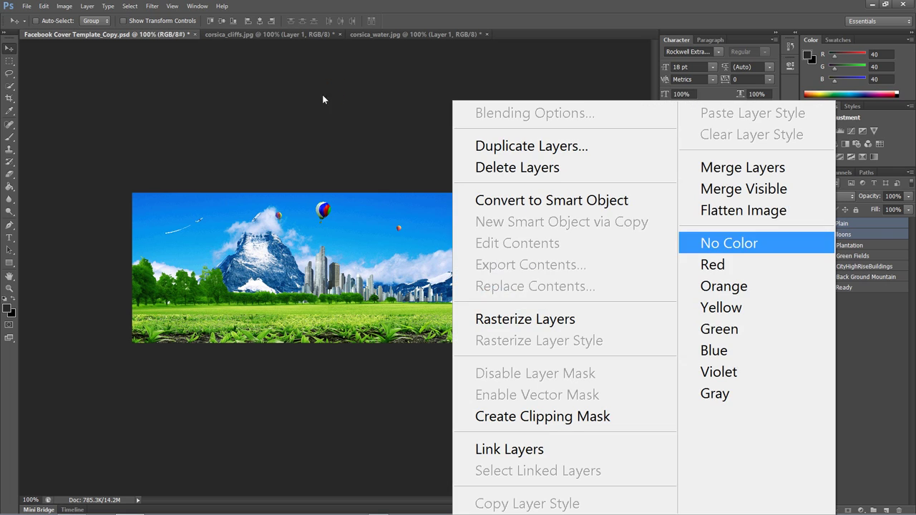
{"action": "key", "text": "Down"}
{"action": "key", "text": "Down"}
{"action": "key", "text": "Down"}
{"action": "key", "text": "Down"}
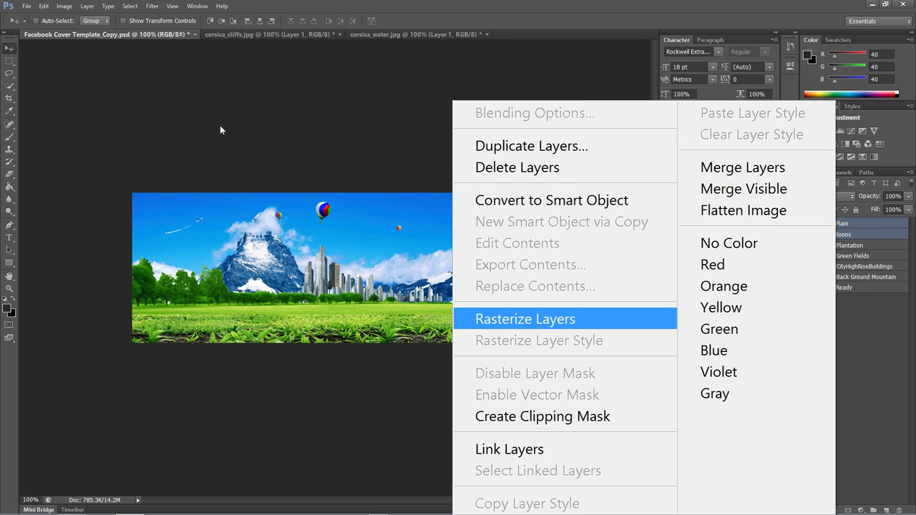
{"action": "key", "text": "Return"}
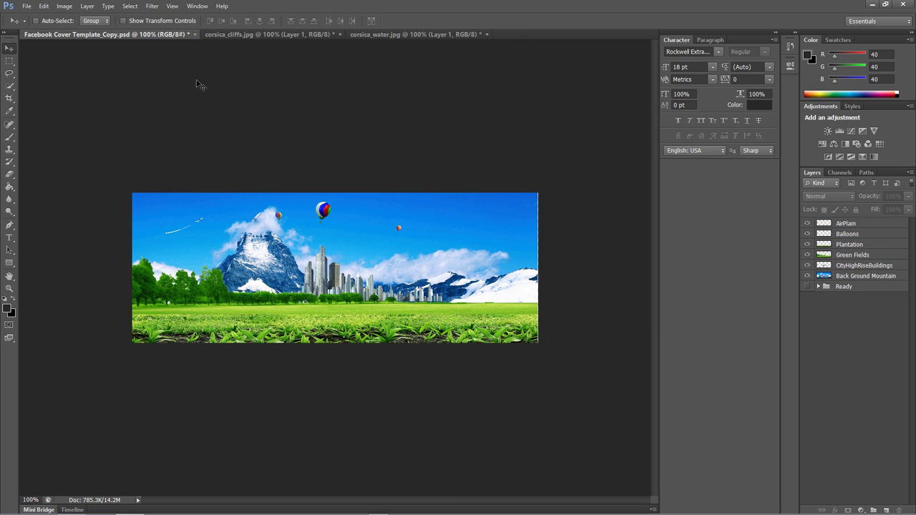
- Place the RoadSide image above the AirPlain layer at its fitted 36.34% size
{"action": "left_click", "coordinate": [18, 6]}
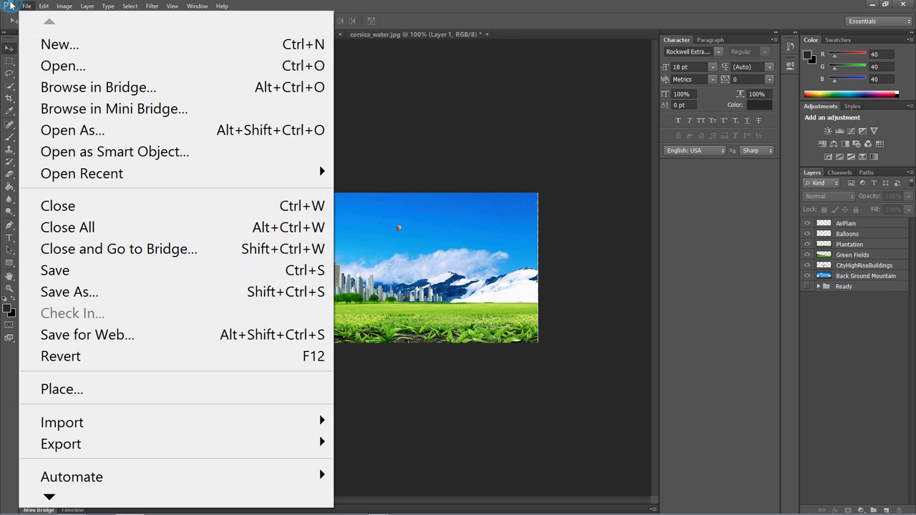
{"action": "left_click", "coordinate": [182, 45]}
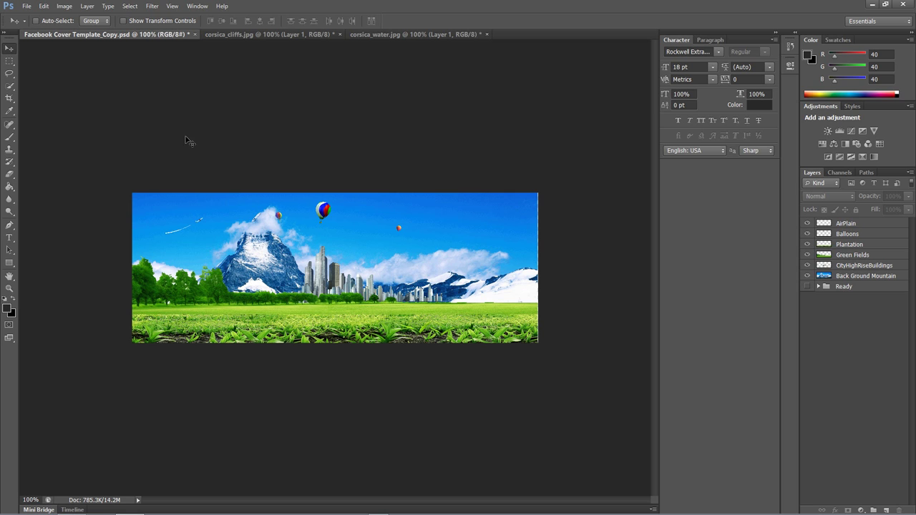
{"action": "left_click", "coordinate": [27, 6]}
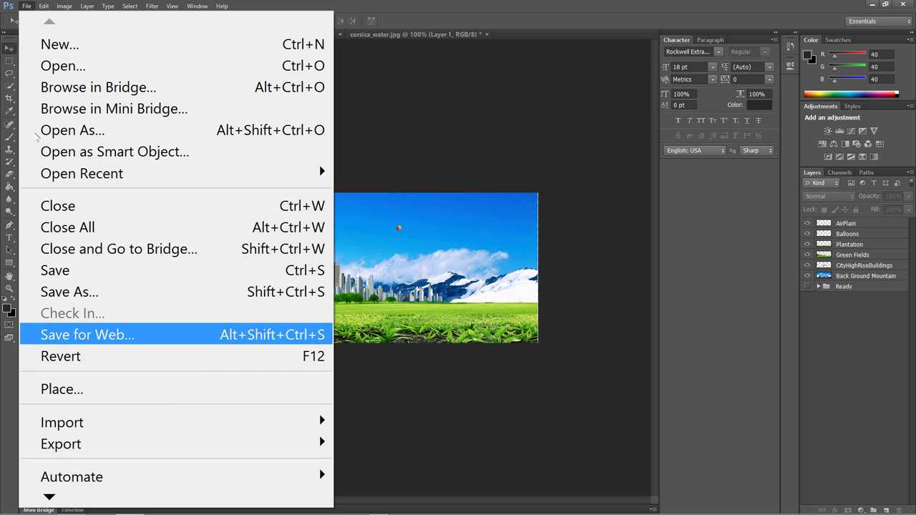
{"action": "left_click", "coordinate": [28, 149]}
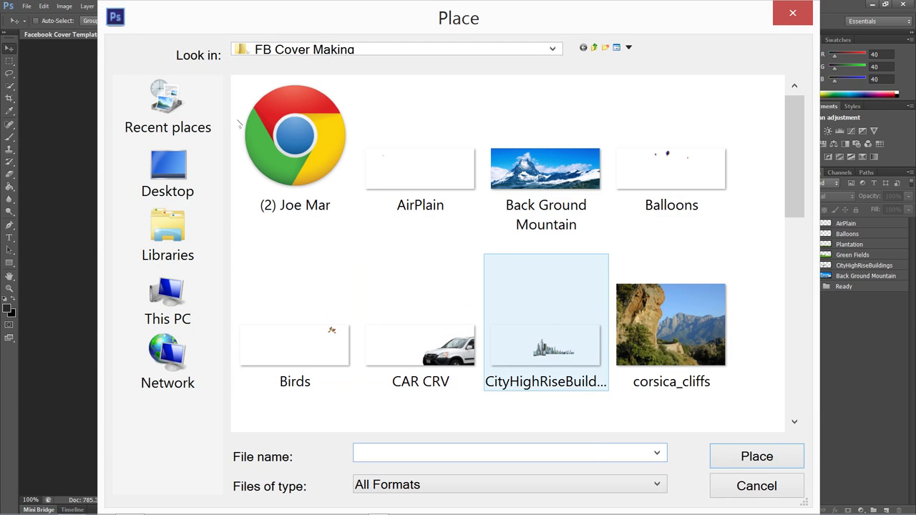
{"action": "scroll", "coordinate": [324, 136], "scroll_direction": "down", "scroll_amount": 6}
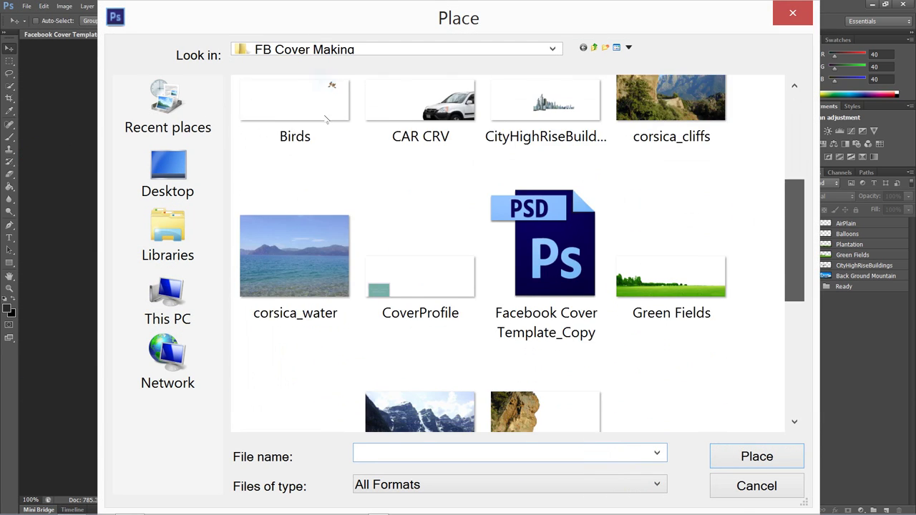
{"action": "double_click", "coordinate": [294, 354]}
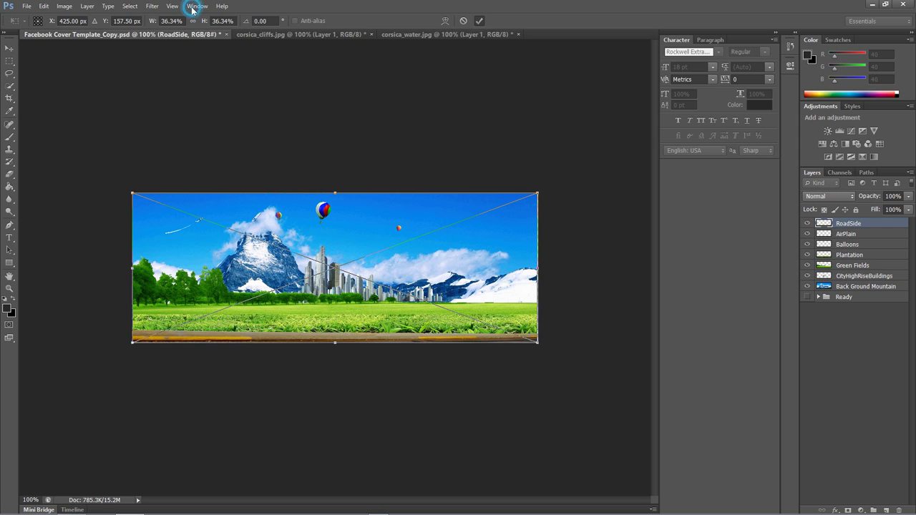
{"action": "key", "text": "Return"}
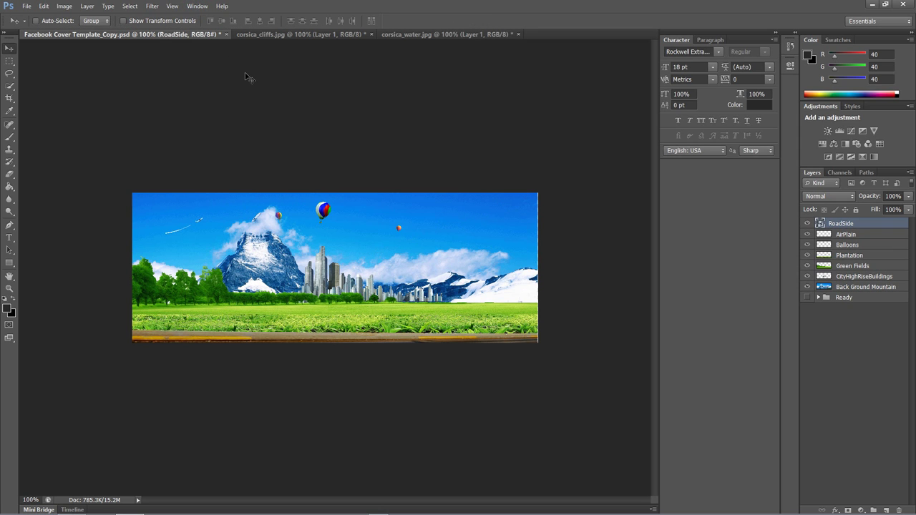
- Place the CAR CRV image above the RoadSide layer at its fitted 36.34% size
{"action": "left_click", "coordinate": [24, 7]}
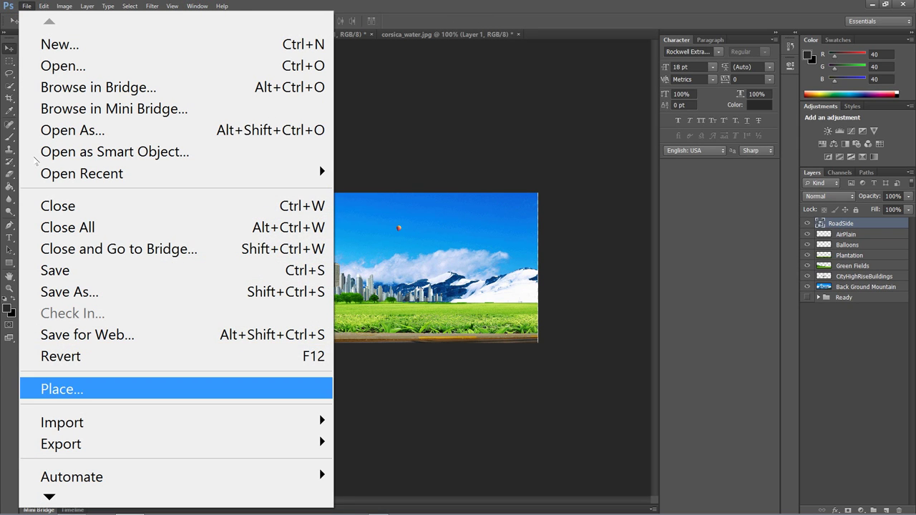
{"action": "left_click", "coordinate": [86, 152]}
{"action": "double_click", "coordinate": [420, 346]}
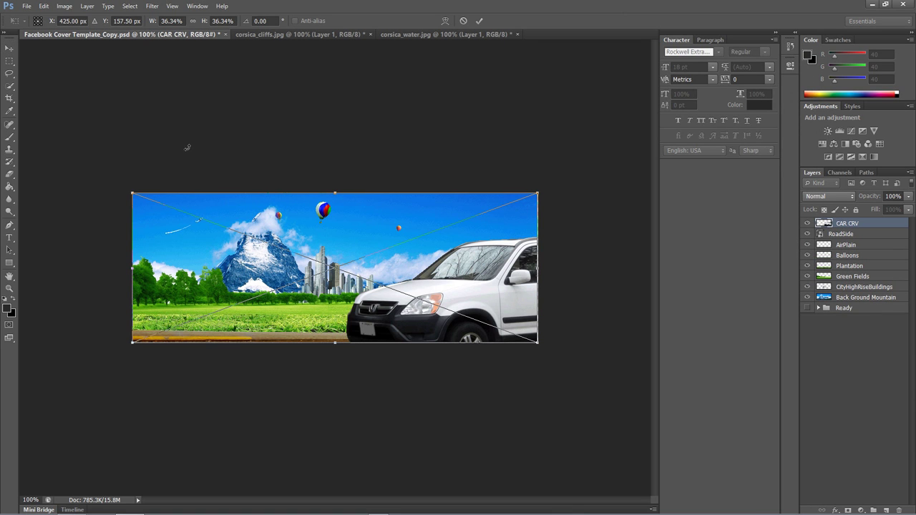
{"action": "key", "text": "Return"}
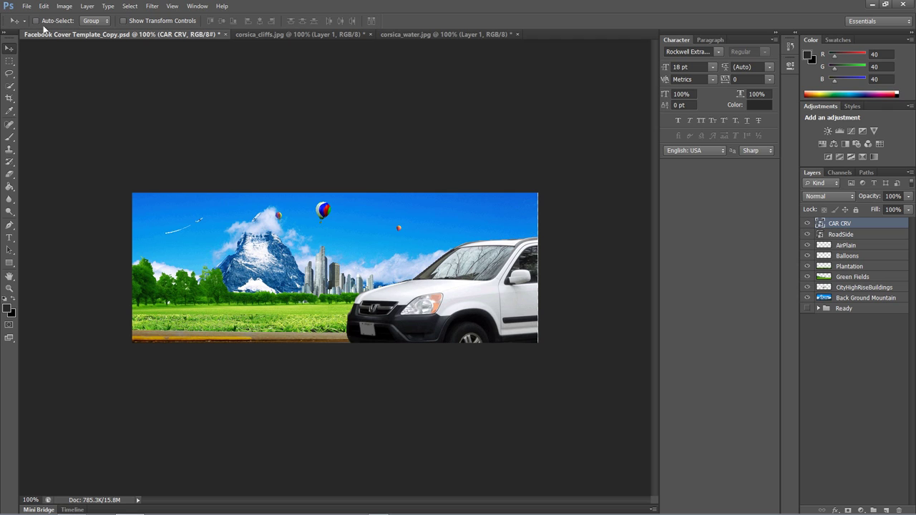
- Place the standing man's image above the CAR CRV layer at its fitted 36.34% size
{"action": "left_click", "coordinate": [26, 5]}
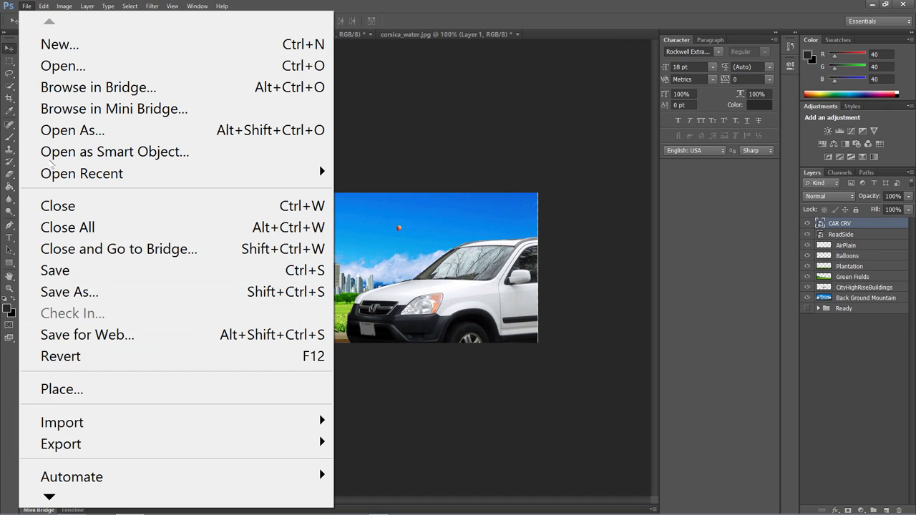
{"action": "left_click", "coordinate": [45, 155]}
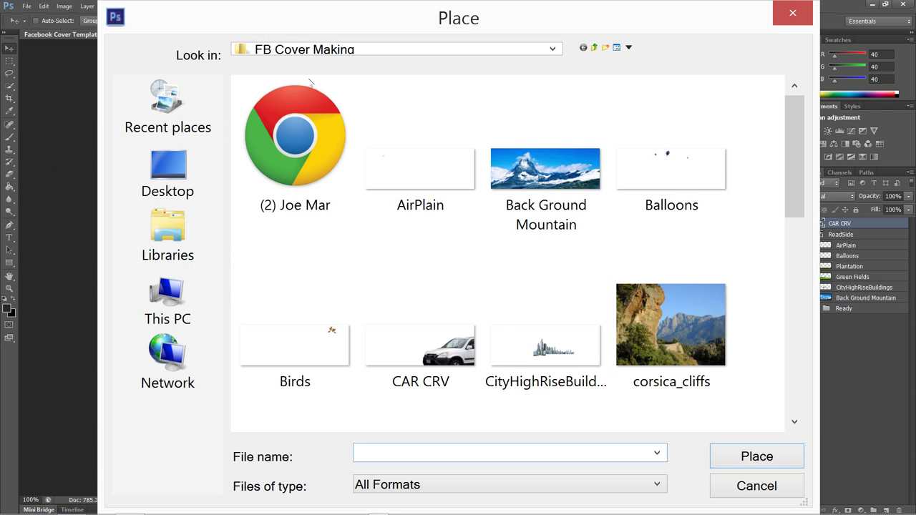
{"action": "scroll", "coordinate": [322, 79], "scroll_direction": "down", "scroll_amount": 5}
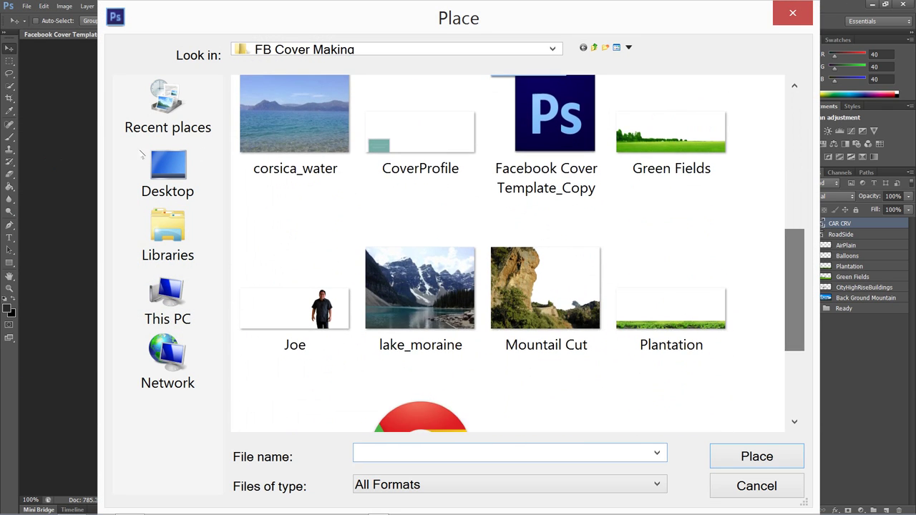
{"action": "double_click", "coordinate": [295, 315]}
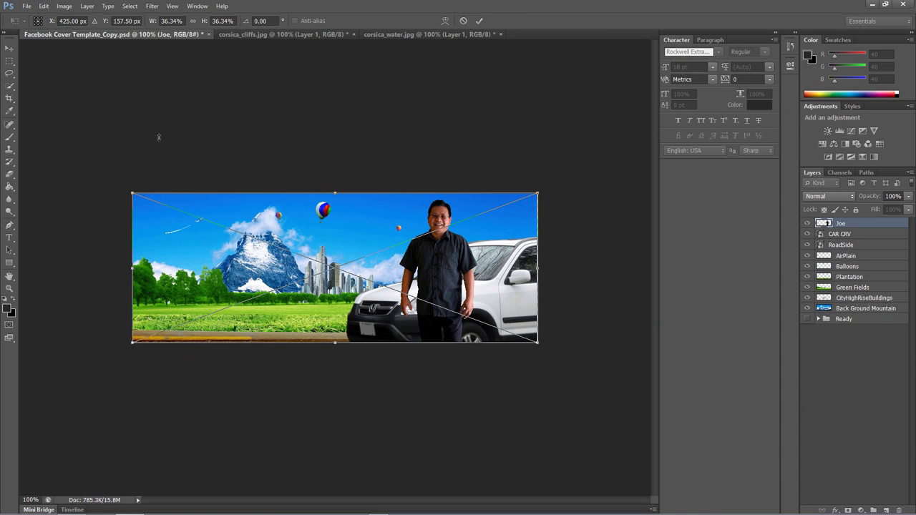
{"action": "key", "text": "Return"}
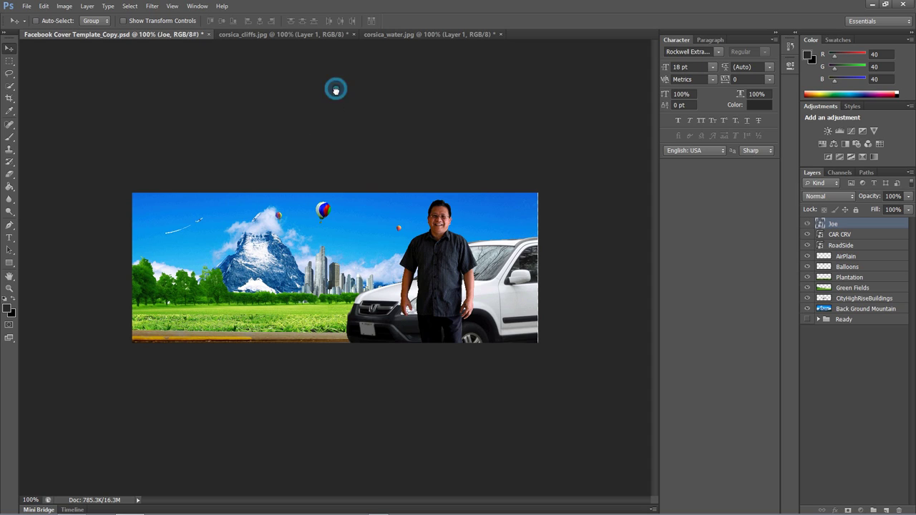
- Try the man's layer beneath CAR CRV, and return it to the top of the layer stack
{"action": "key", "text": "ctrl+bracketleft"}
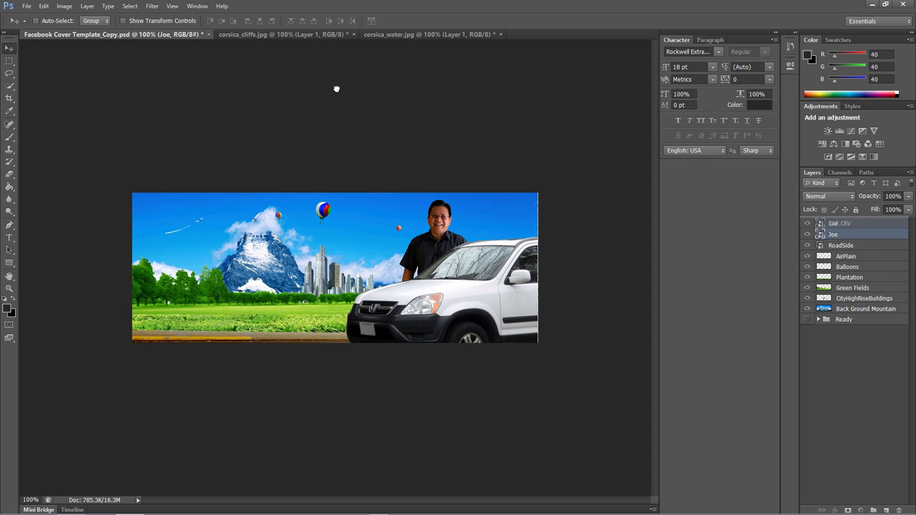
{"action": "key", "text": "ctrl+bracketright"}
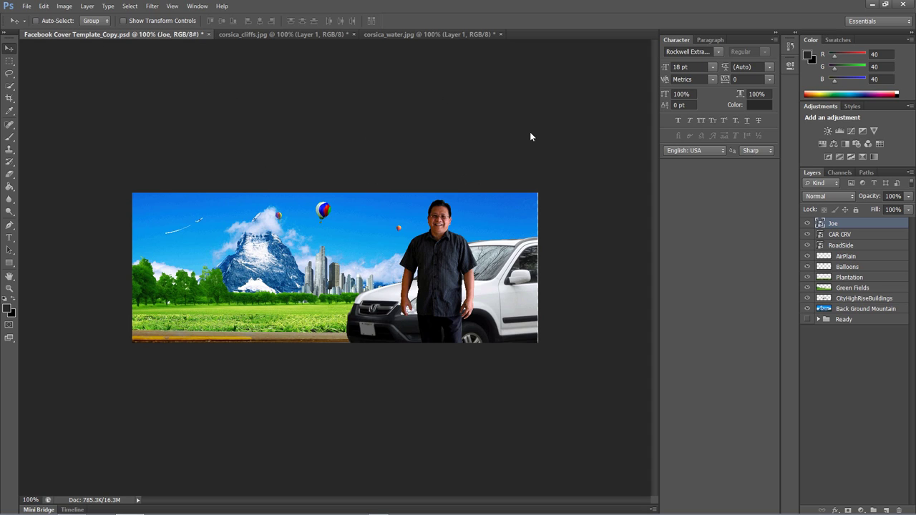
- Switch to Chrome and examine the cover photo behind the profile picture on the zoomed-out Facebook page, and return to Photoshop
{"action": "left_click", "coordinate": [598, 145]}
{"action": "left_click", "coordinate": [491, 113]}
{"action": "key", "text": "alt+Tab"}
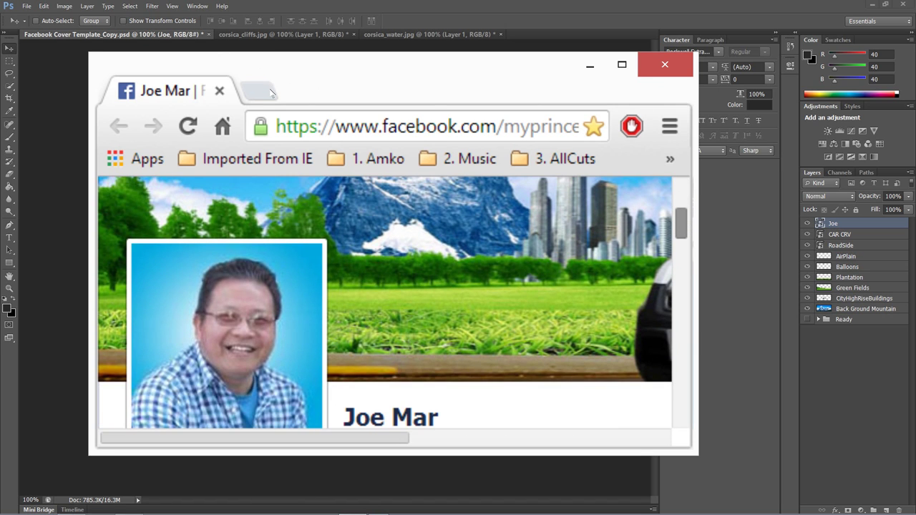
{"action": "key", "text": "alt+f"}
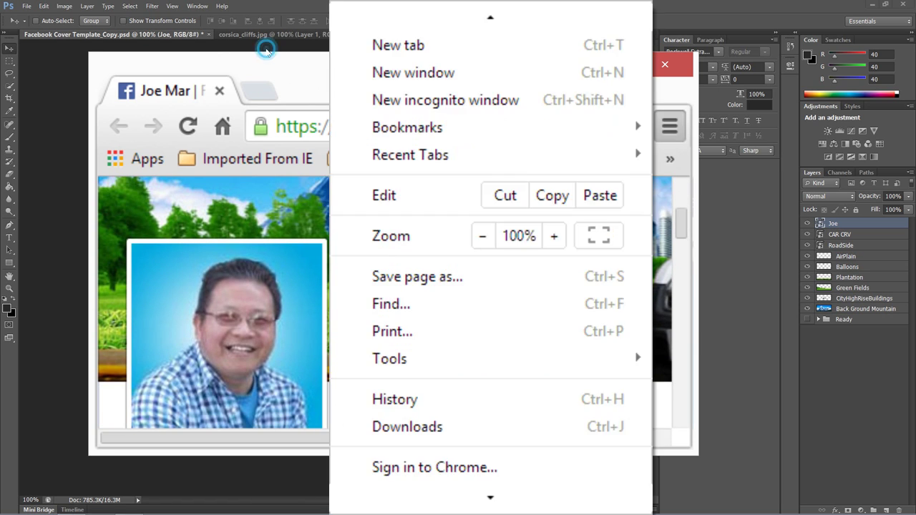
{"action": "left_click", "coordinate": [483, 236]}
{"action": "left_click", "coordinate": [483, 235]}
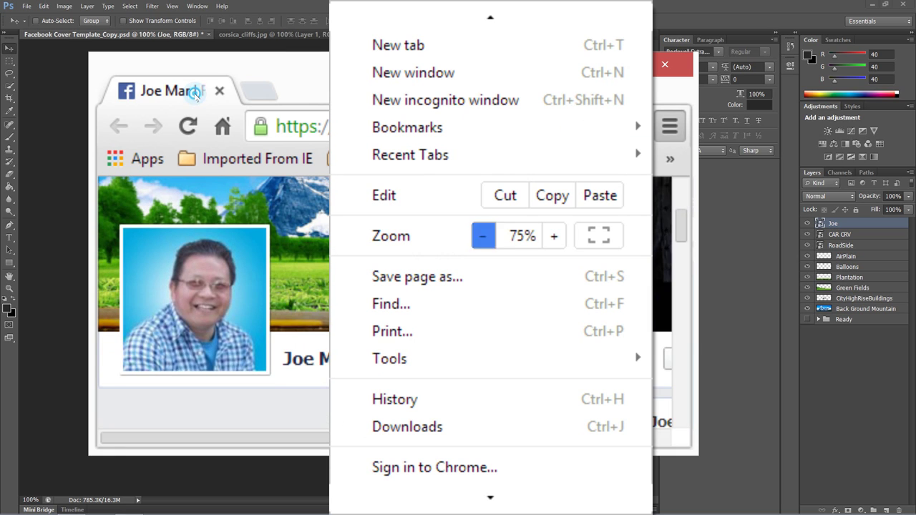
{"action": "key", "text": "Return"}
{"action": "left_click", "coordinate": [120, 33]}
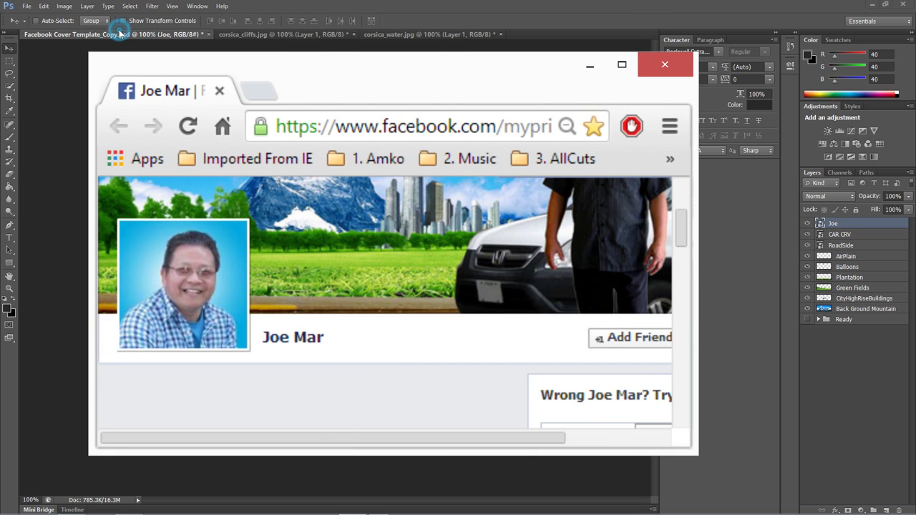
{"action": "double_click", "coordinate": [120, 33]}
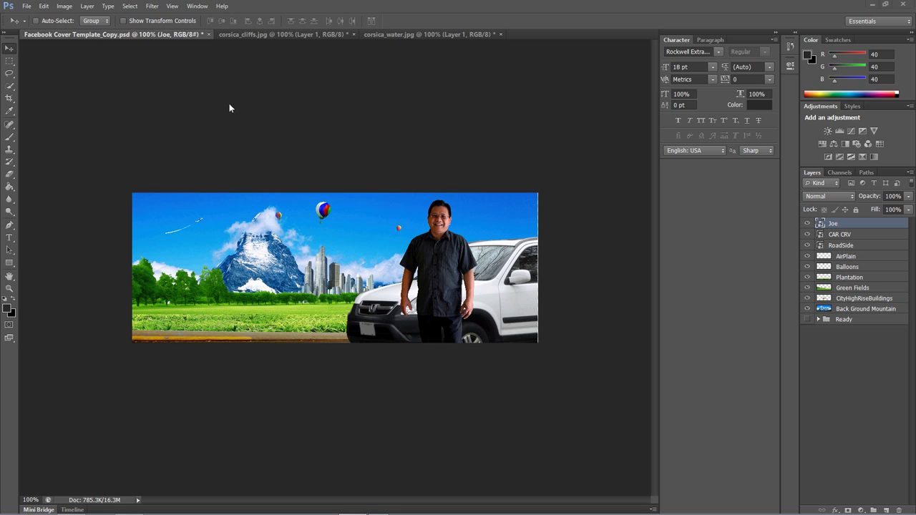
- Save the cover photo as a JPEG named FB Cover PIX_432 in the FB Cover Making folder
{"action": "left_click", "coordinate": [26, 5]}
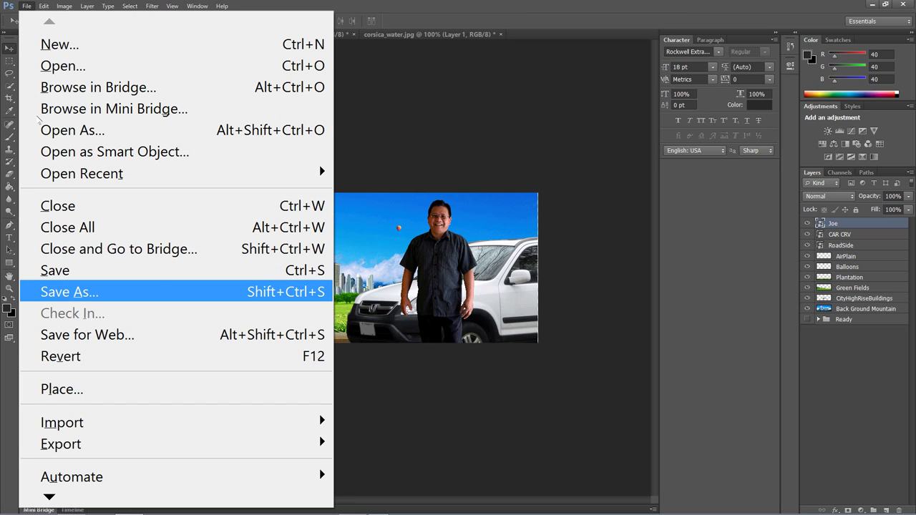
{"action": "left_click", "coordinate": [37, 117]}
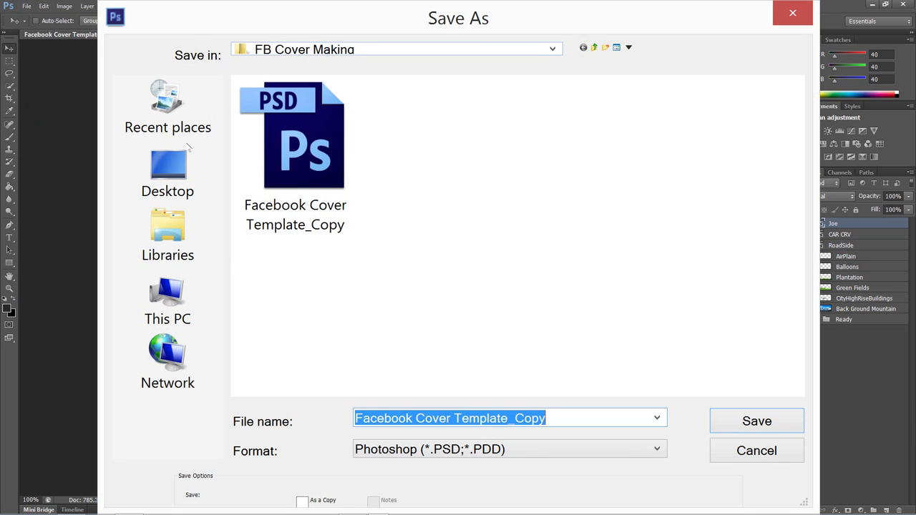
{"action": "left_click", "coordinate": [510, 449]}
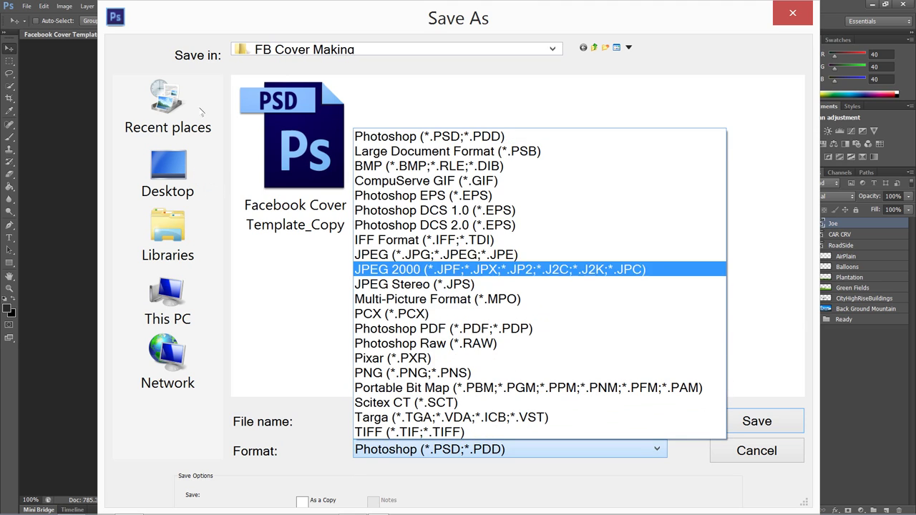
{"action": "key", "text": "Return"}
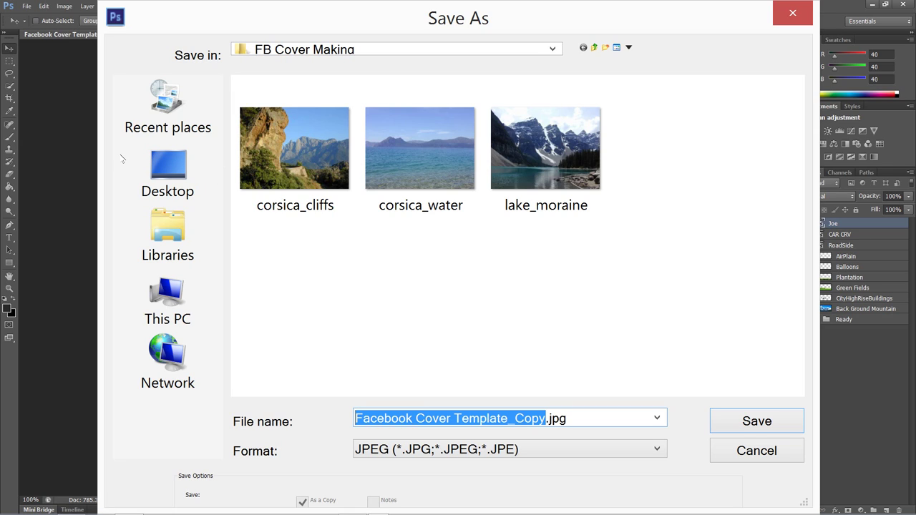
{"action": "type", "text": "FB C"}
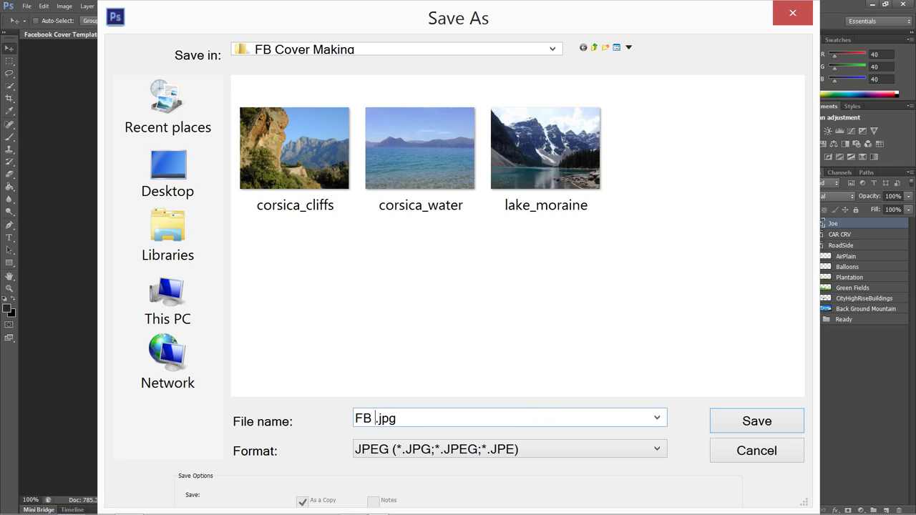
{"action": "type", "text": "over PIX_"}
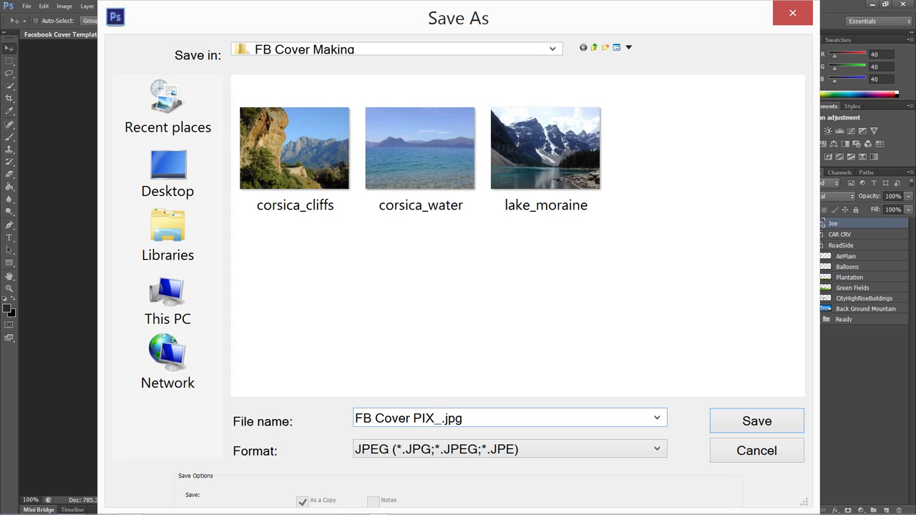
{"action": "type", "text": "432"}
{"action": "key", "text": "Return"}
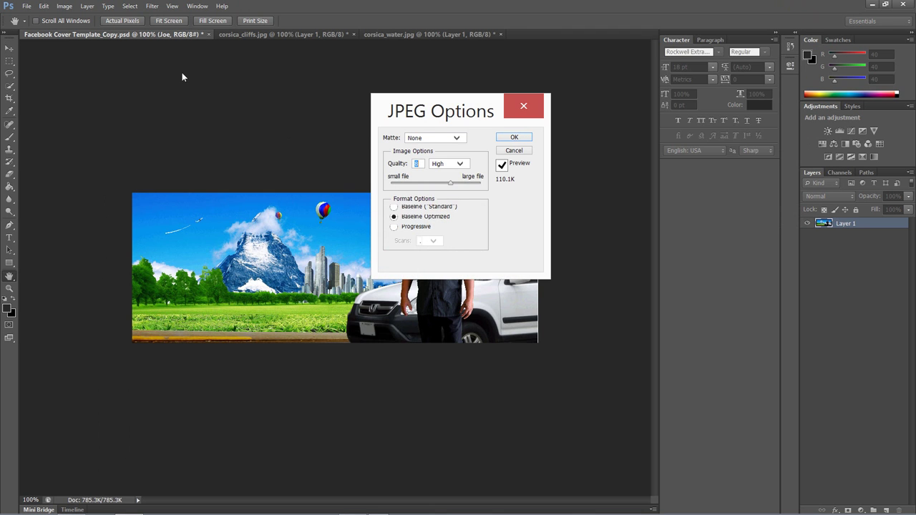
- Try the JPEG quality at 12, Maximum
{"action": "left_click", "coordinate": [179, 74]}
{"action": "key", "text": "Up"}
{"action": "key", "text": "Up"}
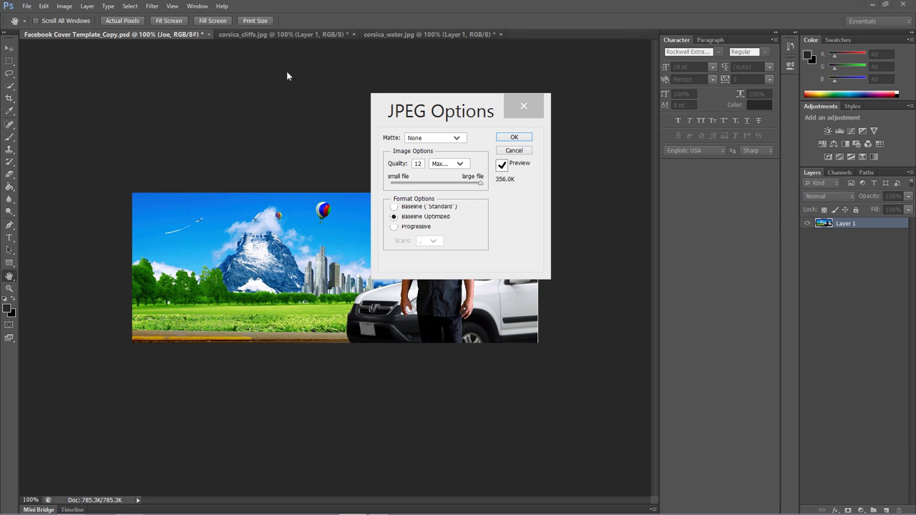
- Set the JPEG quality to 3, Low, with Baseline Optimized format, and finish saving the file
{"action": "left_click", "coordinate": [192, 73]}
{"action": "key", "text": "Down"}
{"action": "key", "text": "Down"}
{"action": "key", "text": "Down"}
{"action": "key", "text": "Down"}
{"action": "key", "text": "Down"}
{"action": "key", "text": "Down"}
{"action": "key", "text": "Down"}
{"action": "key", "text": "Down"}
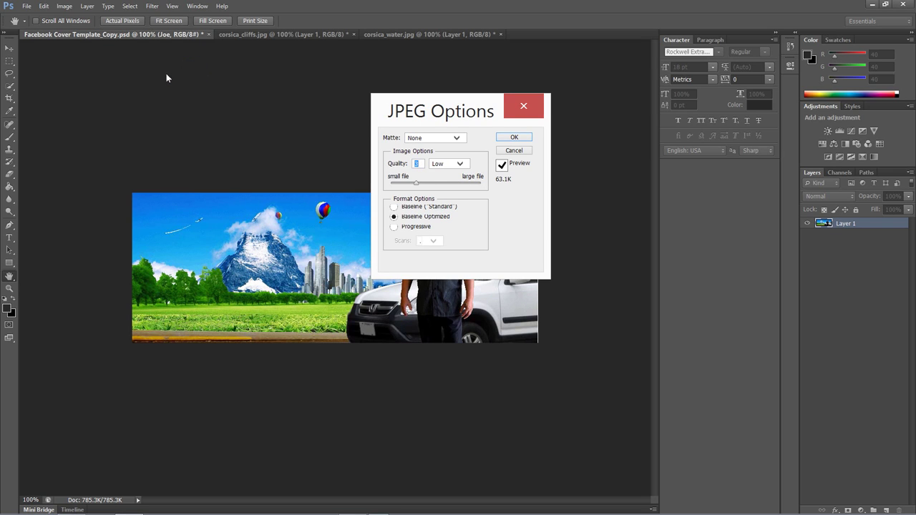
{"action": "left_click", "coordinate": [166, 73]}
{"action": "key", "text": "Return"}
{"action": "key", "text": "Return"}
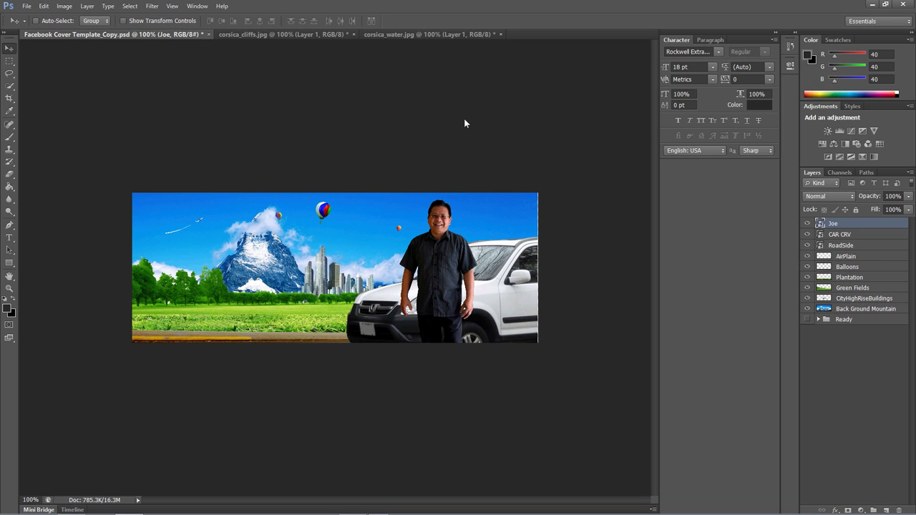
- Examine the saved FB Cover PIX_432 image in Windows Photo Viewer, and return to Photoshop
{"action": "left_click", "coordinate": [601, 157]}
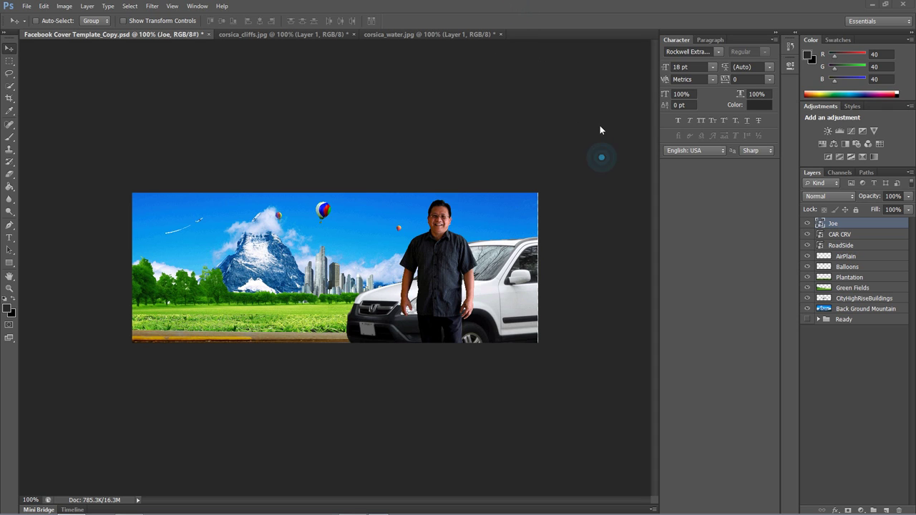
{"action": "left_click", "coordinate": [558, 143]}
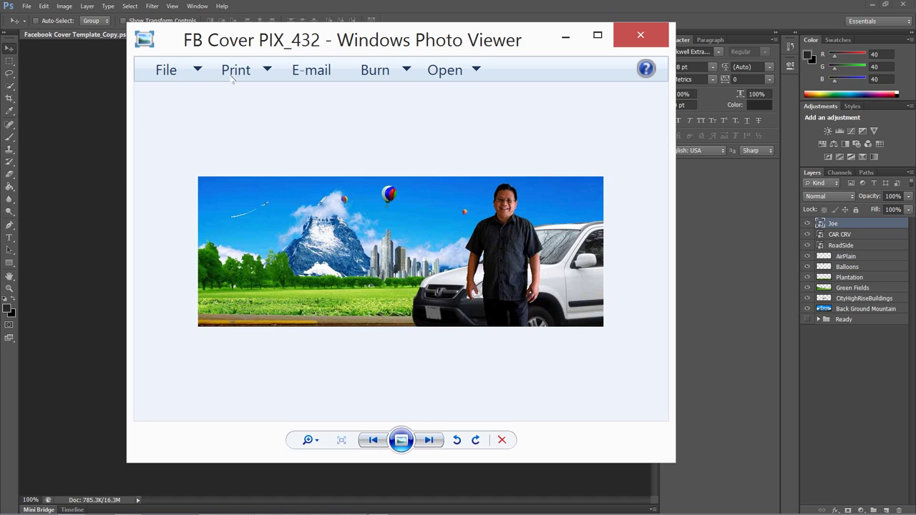
{"action": "key", "text": "alt+F4"}
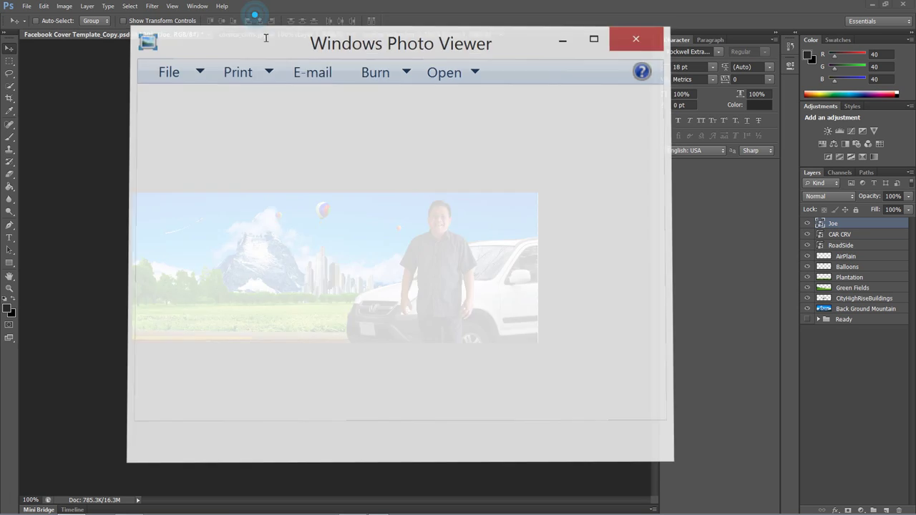
- Save another JPEG copy of the cover photo as FB Cover PIX_432_rev in the FB Cover Making folder
{"action": "left_click", "coordinate": [27, 6]}
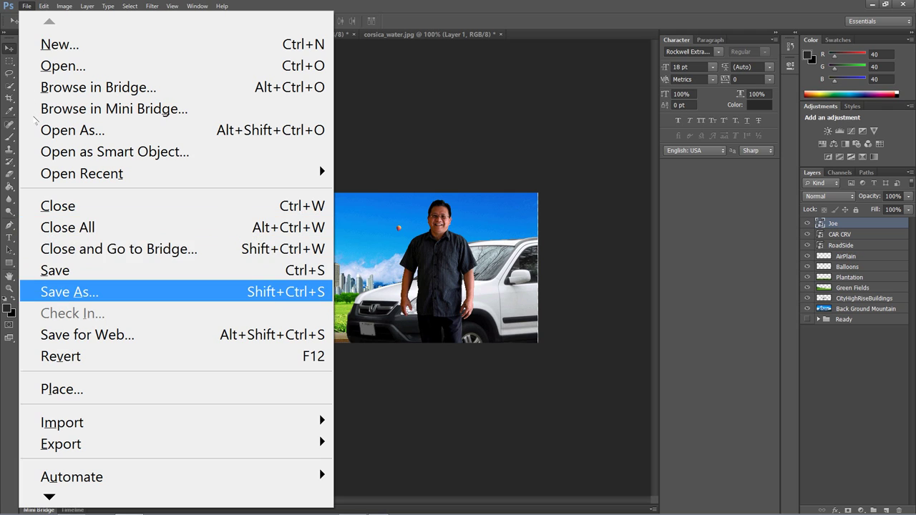
{"action": "left_click", "coordinate": [35, 118]}
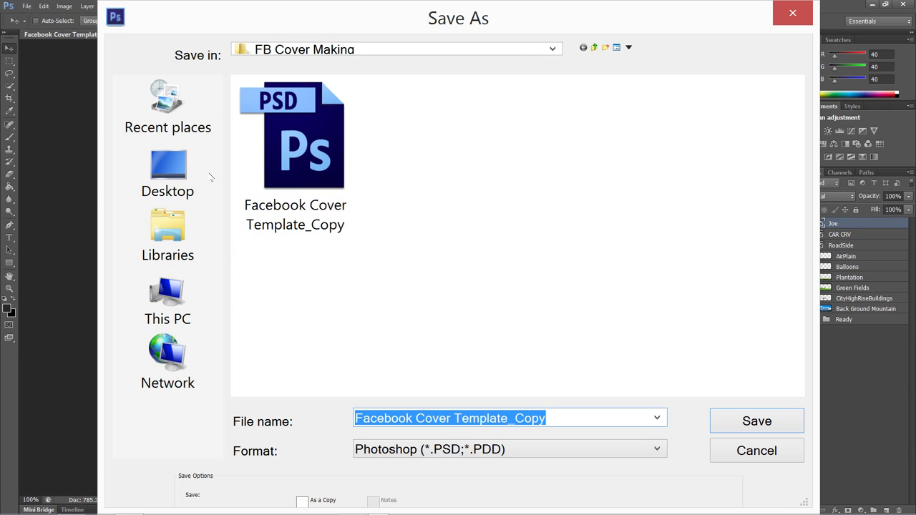
{"action": "left_click", "coordinate": [494, 449]}
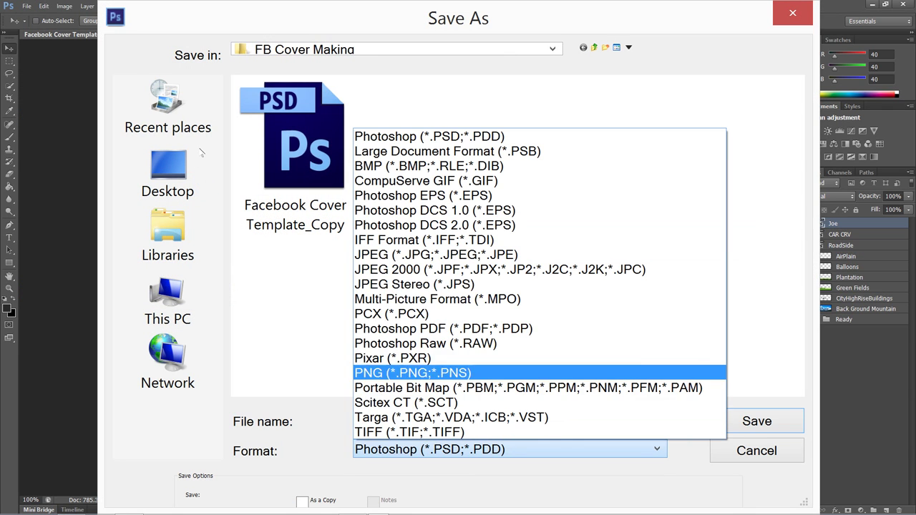
{"action": "key", "text": "Down"}
{"action": "key", "text": "Down"}
{"action": "key", "text": "Return"}
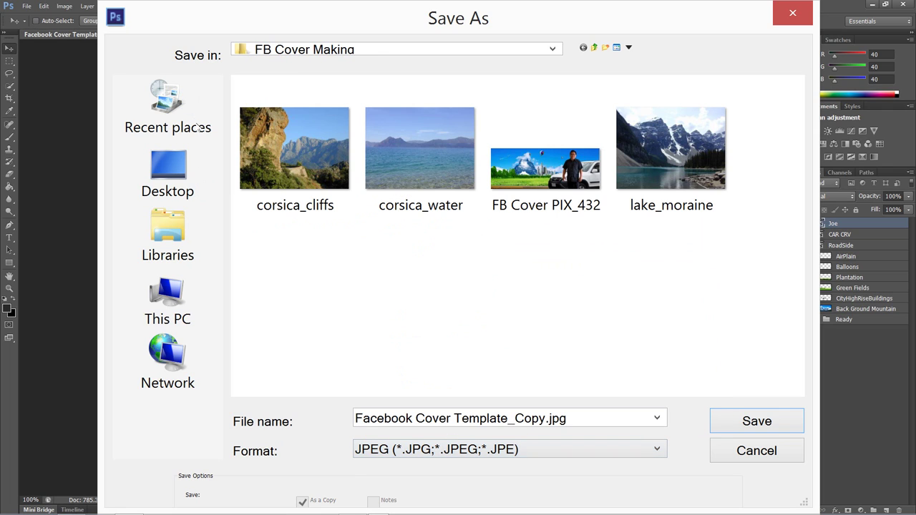
{"action": "left_click", "coordinate": [546, 188]}
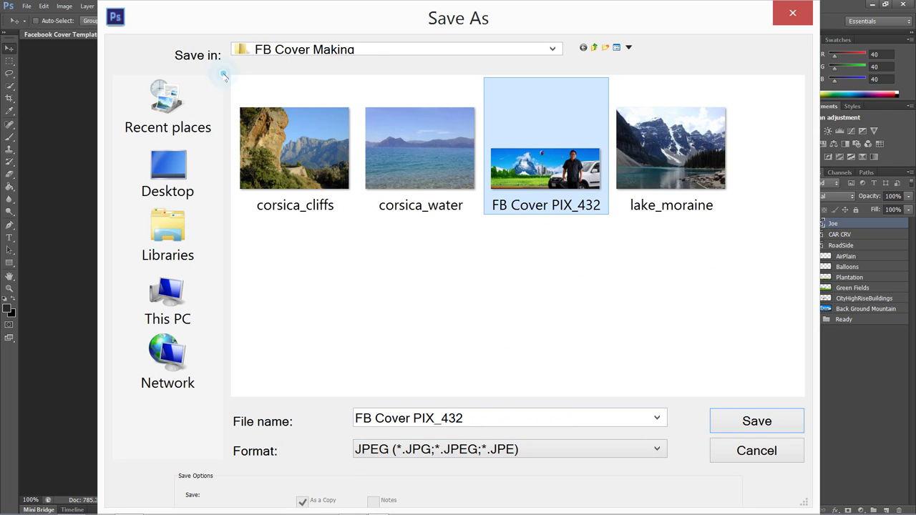
{"action": "left_click", "coordinate": [456, 419]}
{"action": "double_click", "coordinate": [456, 419]}
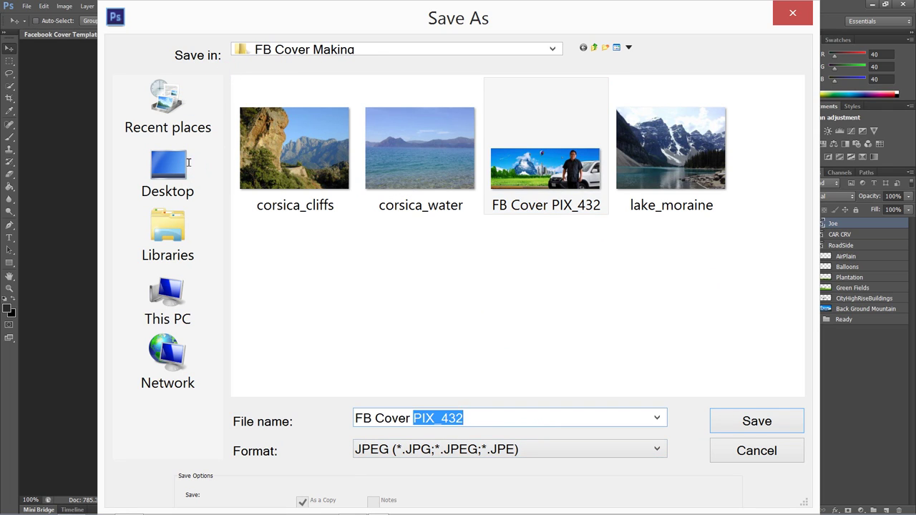
{"action": "left_click", "coordinate": [456, 418]}
{"action": "type", "text": "_rev"}
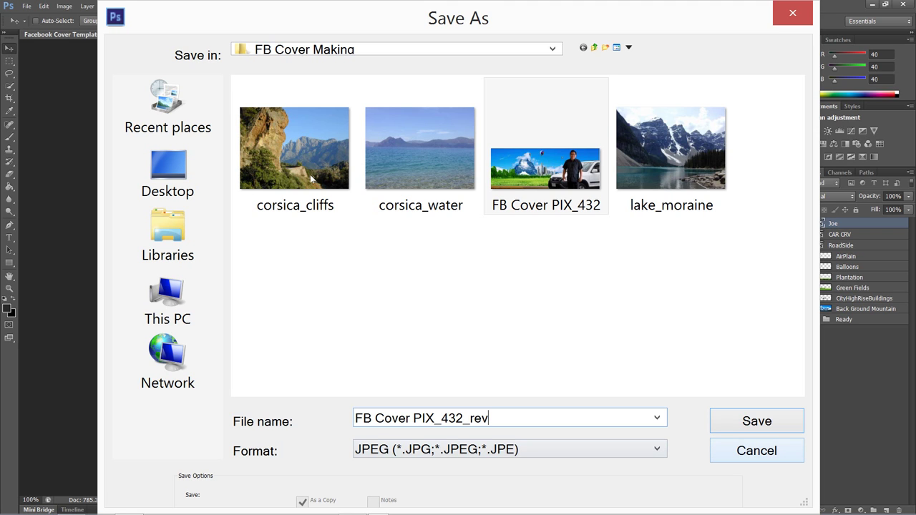
{"action": "key", "text": "Return"}
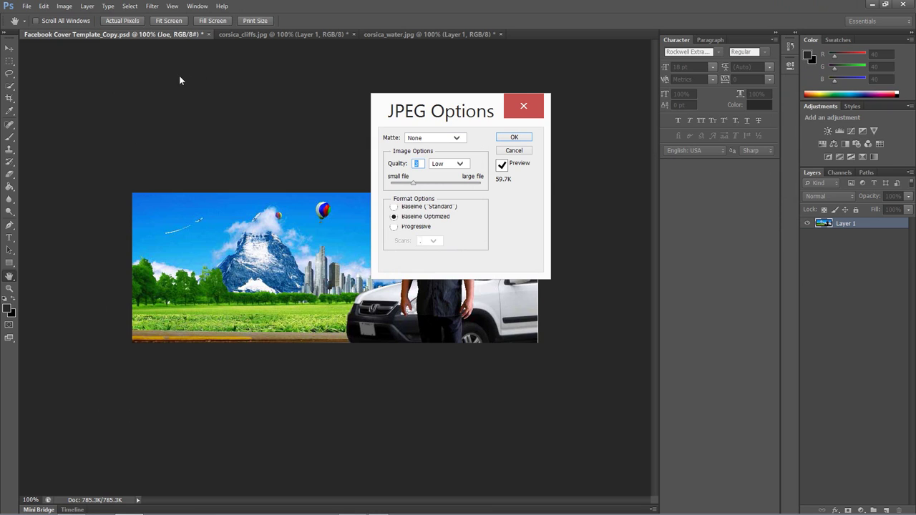
- Raise the JPEG quality for the FB Cover PIX_432_rev copy, and check the saved image in Windows Photo Viewer
{"action": "key", "text": "Up"}
{"action": "key", "text": "Up"}
{"action": "key", "text": "Up"}
{"action": "key", "text": "Return"}
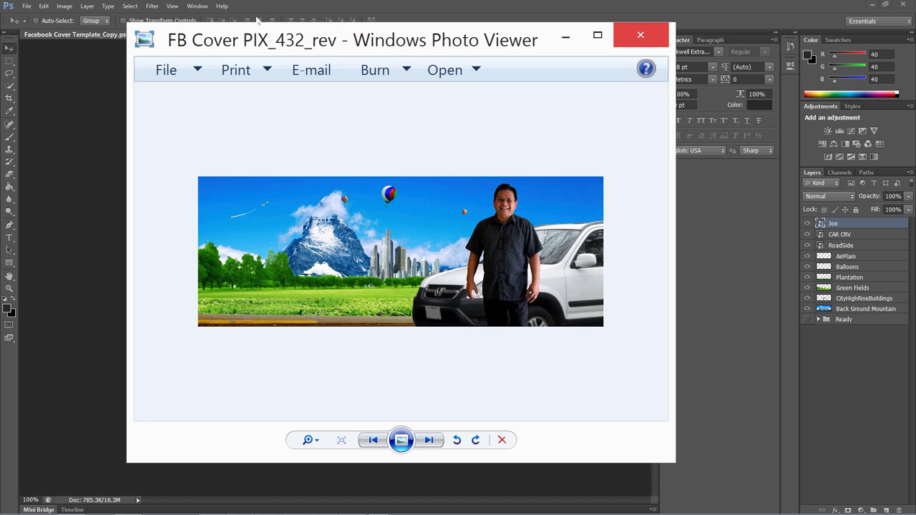
{"action": "key", "text": "alt+F4"}
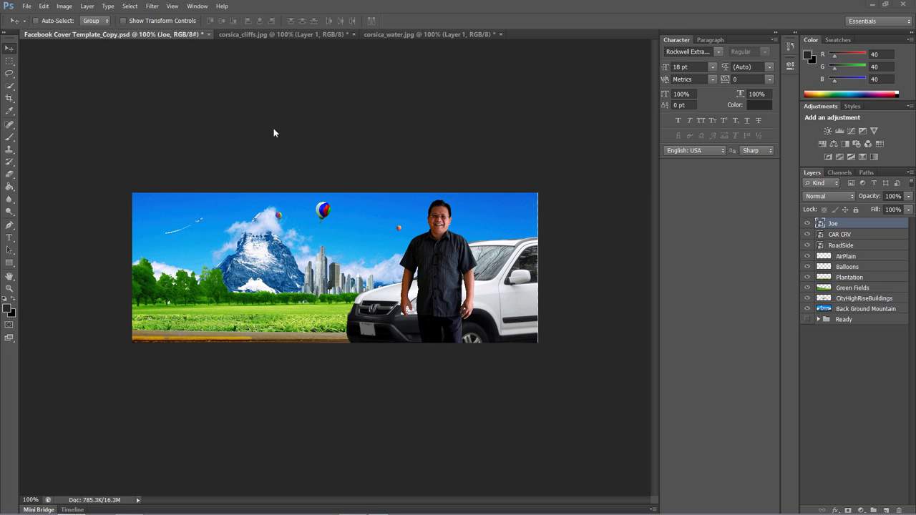
- View corsica_water.jpg alongside corsica_cliffs.jpg, and hide Layer 1 and the masked background copy layer in corsica_cliffs.jpg
{"action": "left_click", "coordinate": [283, 33]}
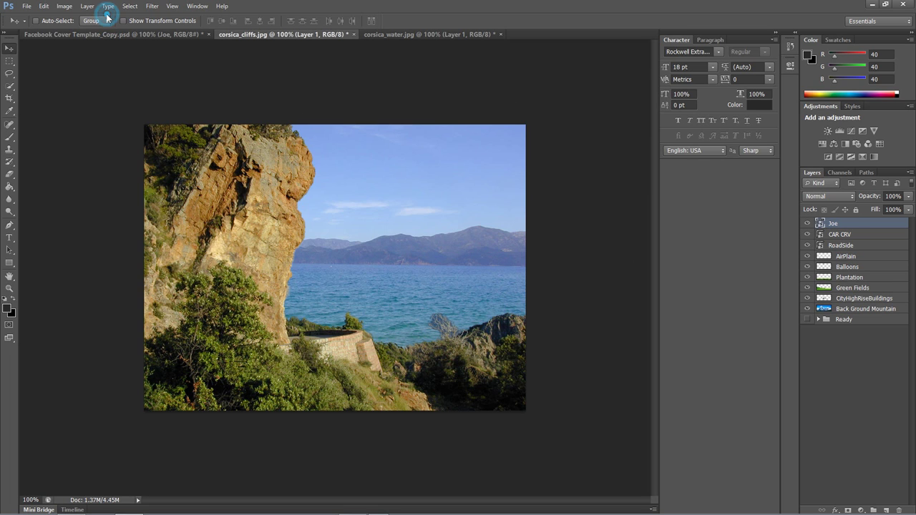
{"action": "key", "text": "ctrl+Tab"}
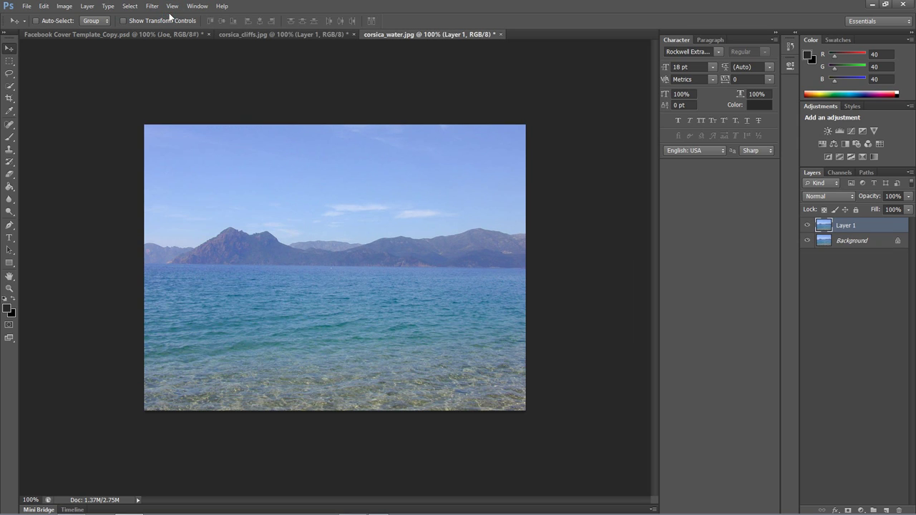
{"action": "key", "text": "ctrl+shift+Tab"}
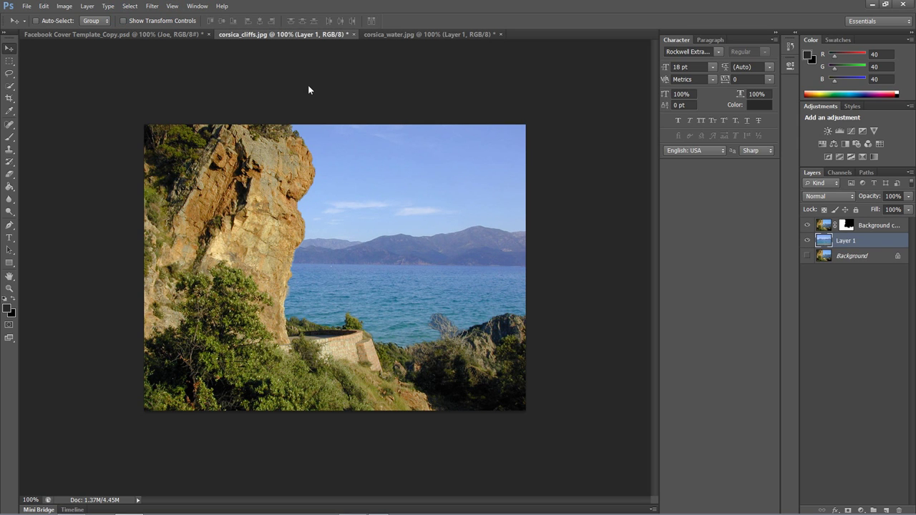
{"action": "key", "text": "ctrl+comma"}
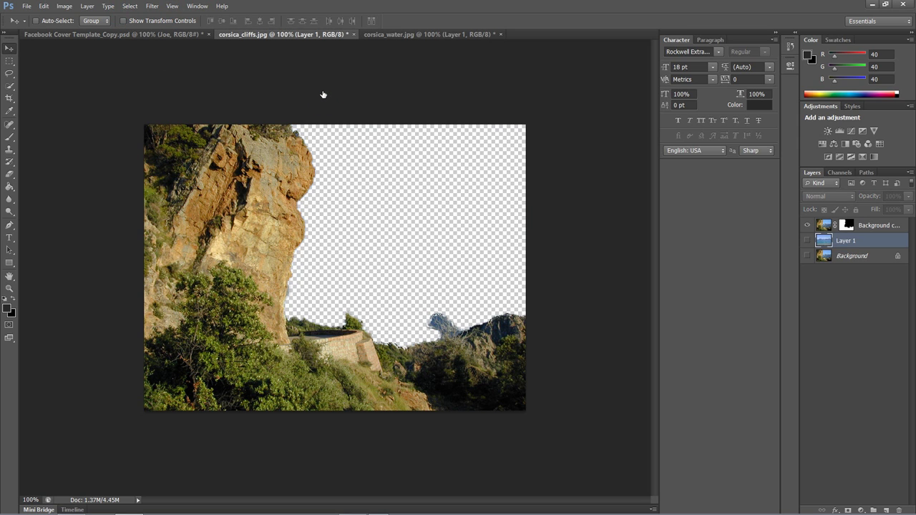
{"action": "key", "text": "ctrl+comma"}
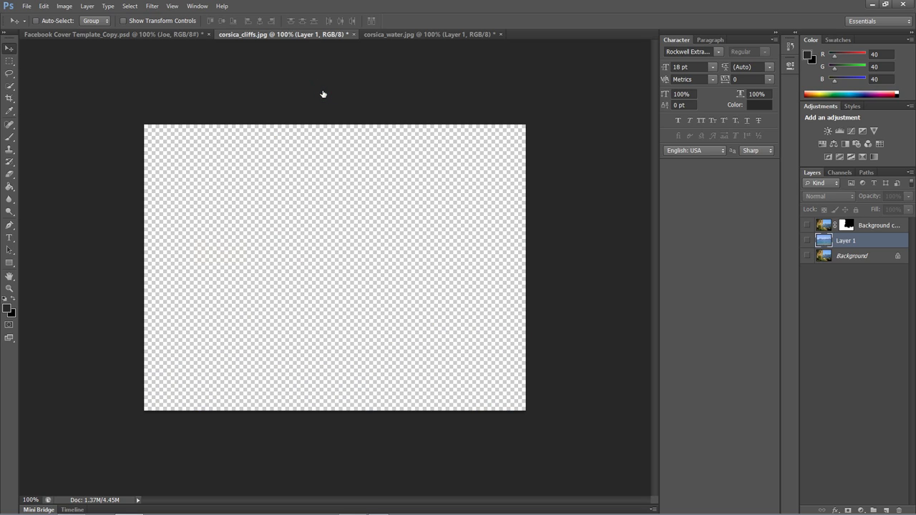